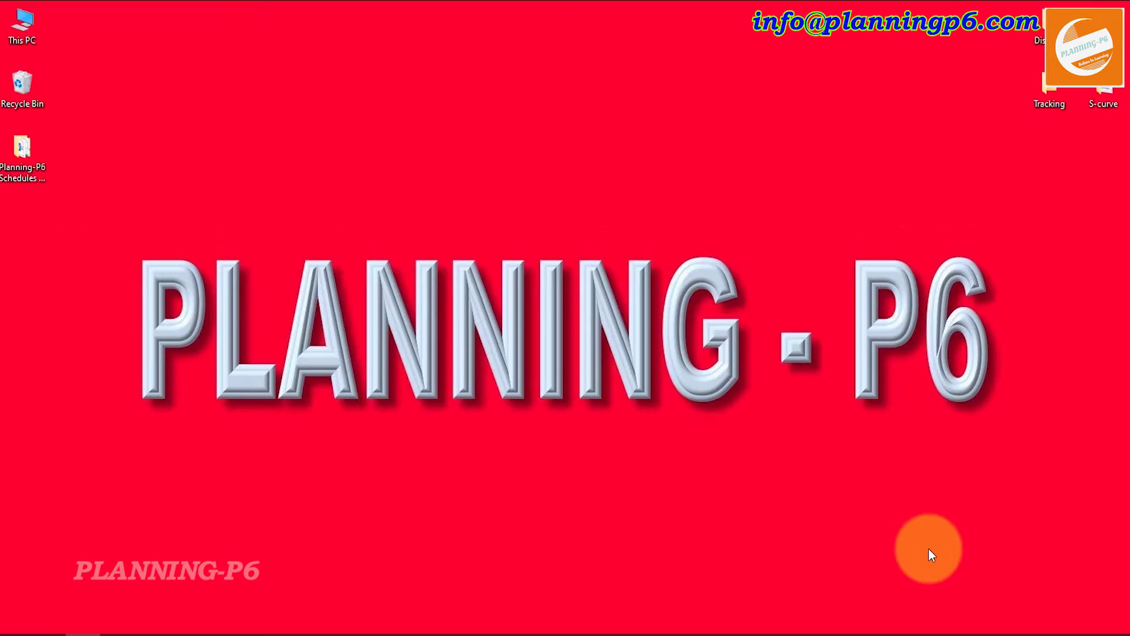
Switch to the Primavera P6 project and review the activities under Tank Foundation Works-1.
click(471, 631)
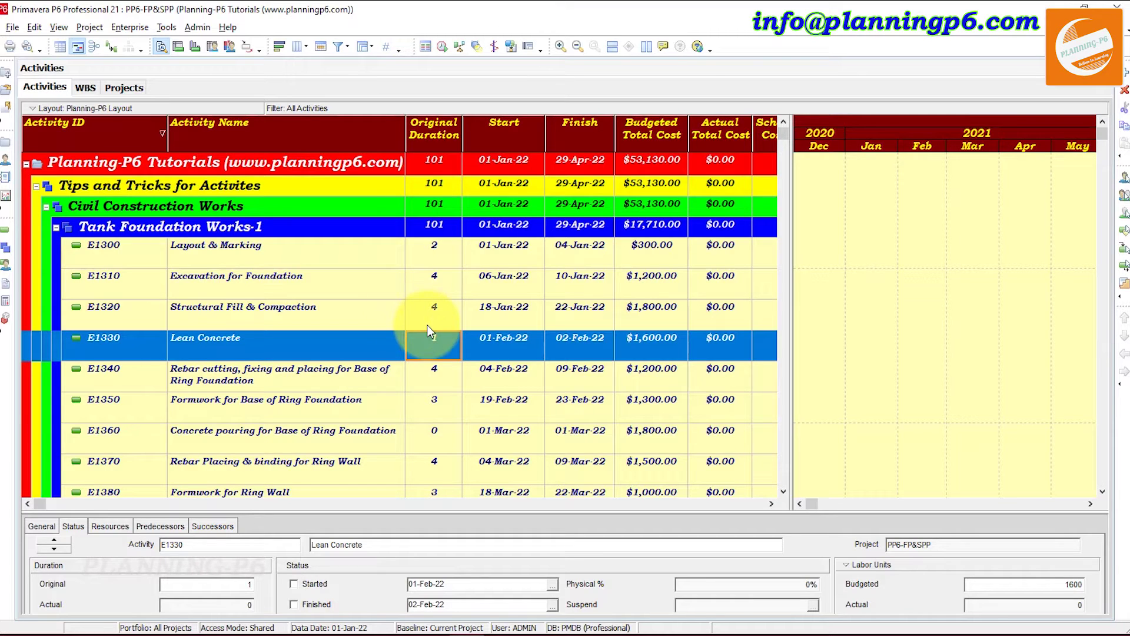
click(271, 406)
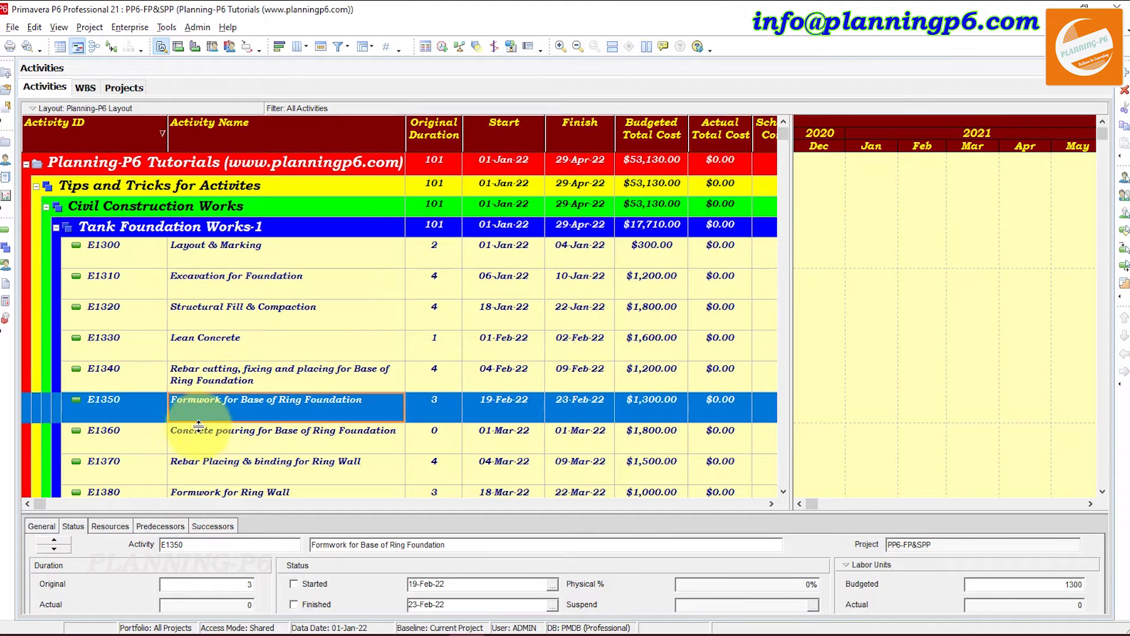
scroll(235, 389, down, 2)
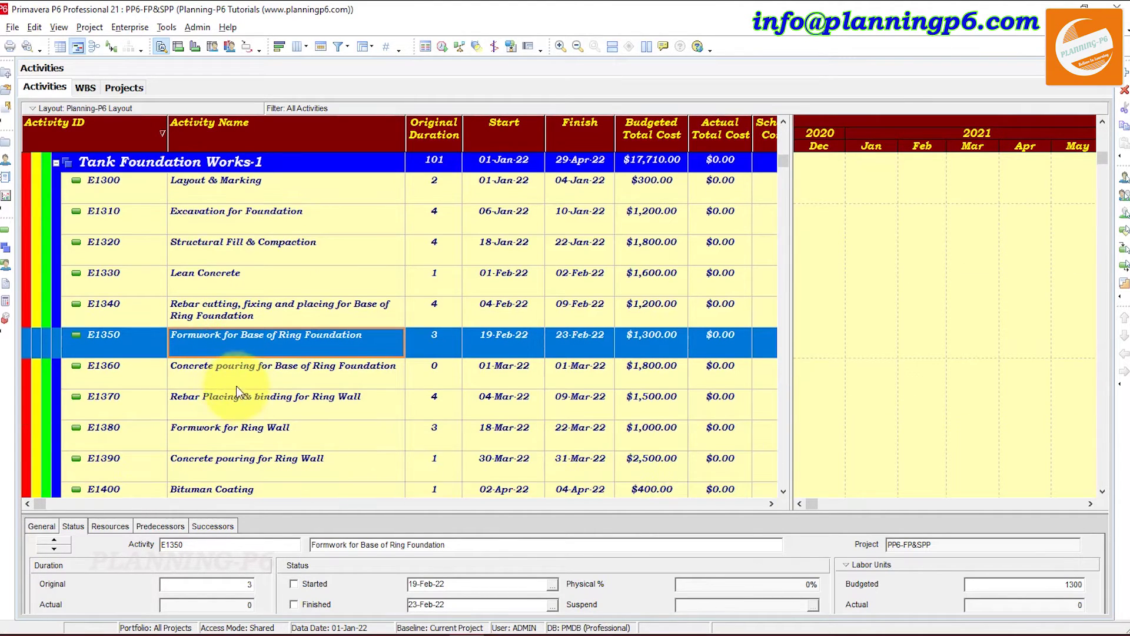
scroll(236, 392, down, 1)
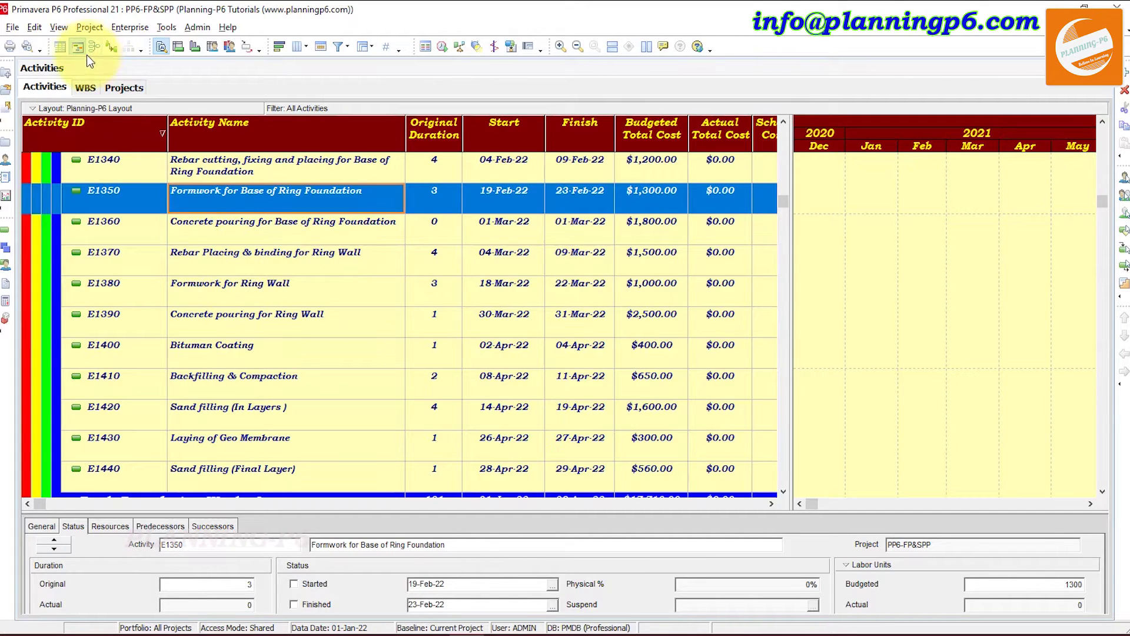
Check the available project, primary and secondary baselines in Assign Baselines, leaving the assignments as they are.
click(94, 27)
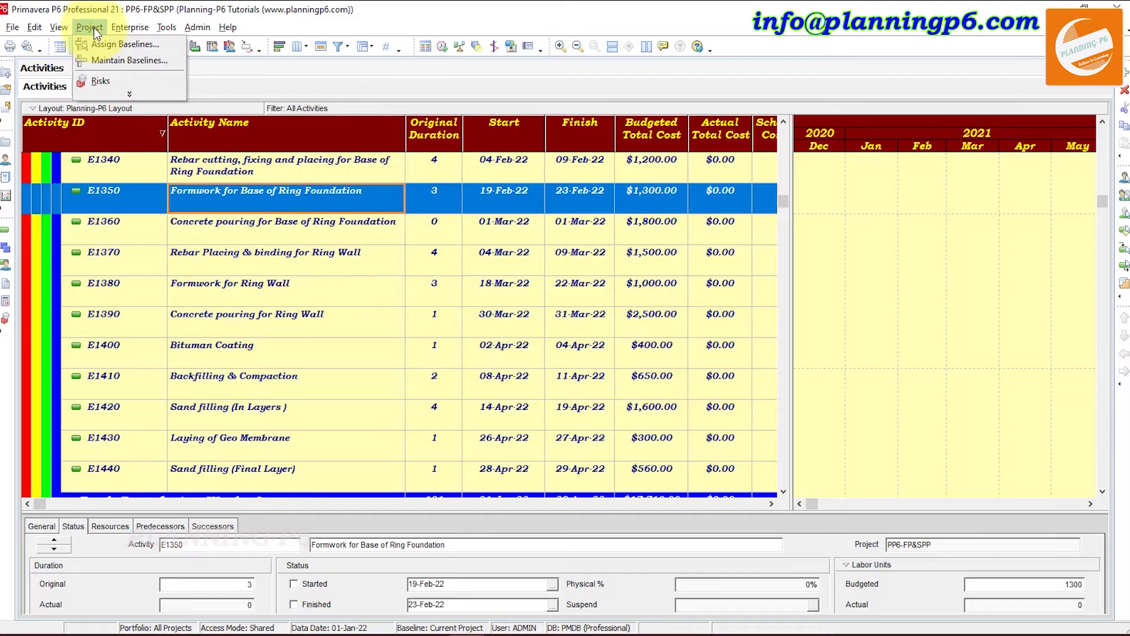
click(96, 44)
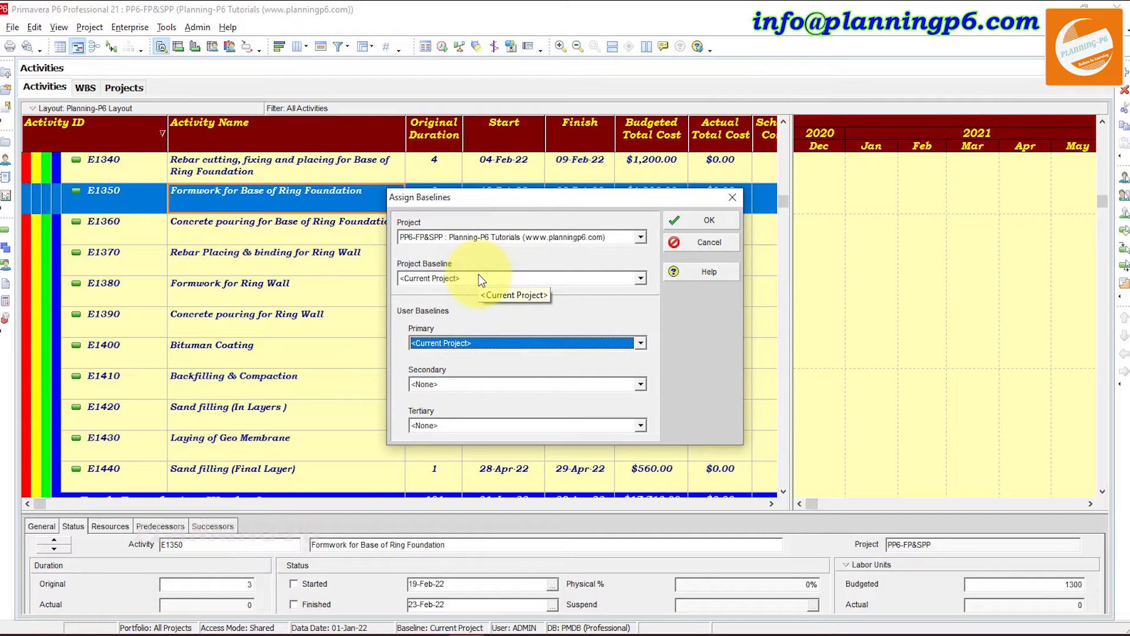
click(462, 278)
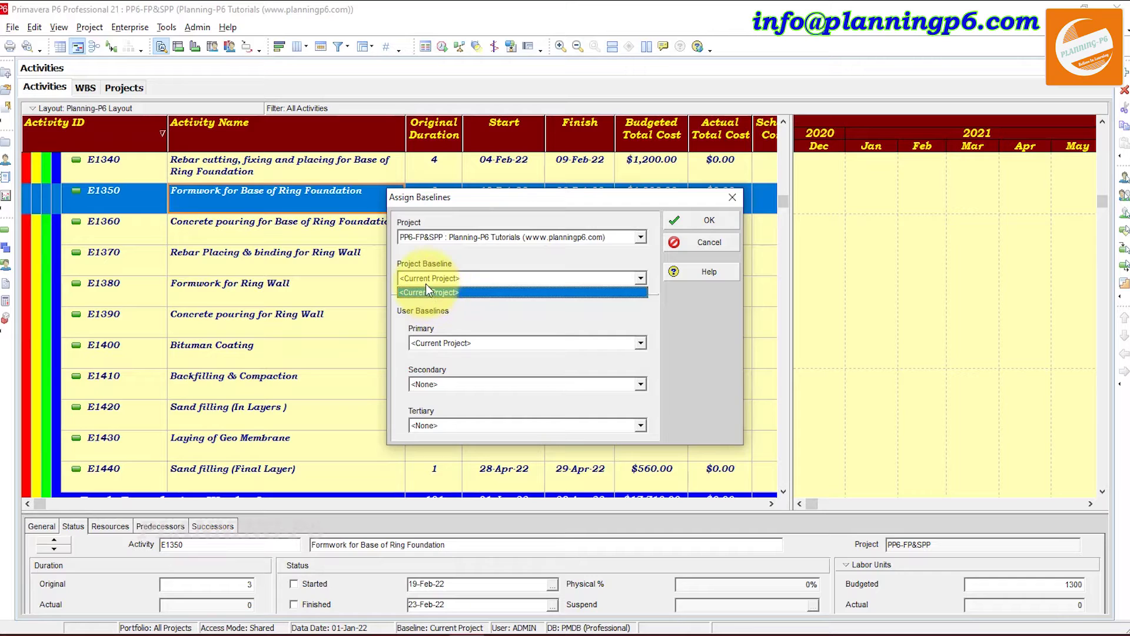
click(429, 286)
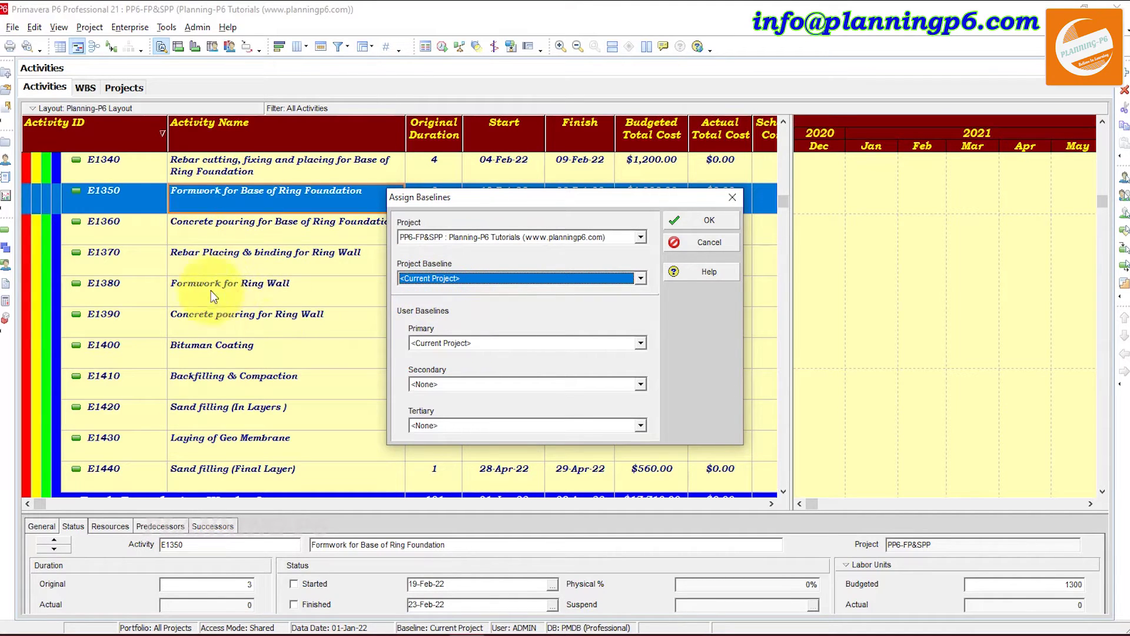
click(457, 343)
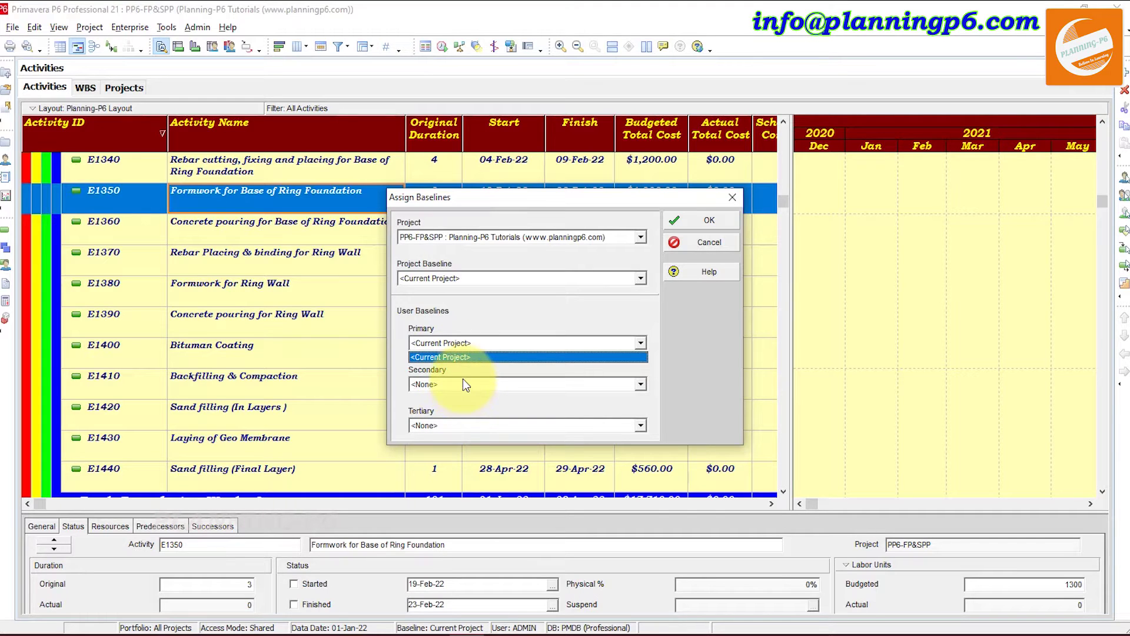
click(446, 387)
click(446, 387)
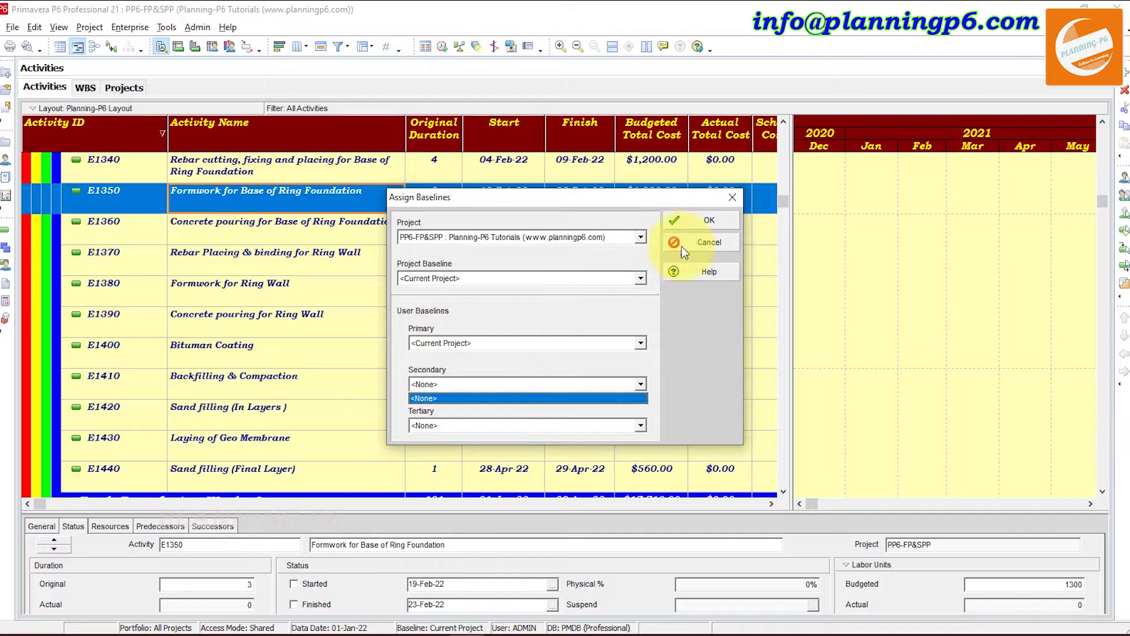
click(702, 230)
click(683, 229)
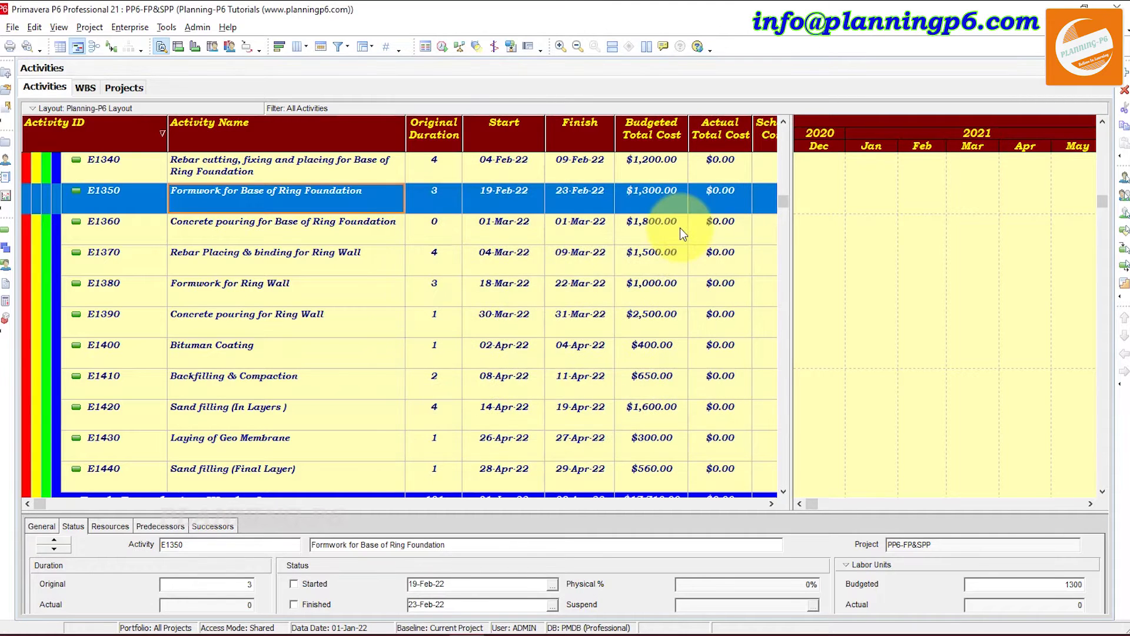
Add the Relationships tab to the activity details, show it for activity E1410 Backfilling & Compaction and enlarge the details area.
scroll(347, 328, down, 1)
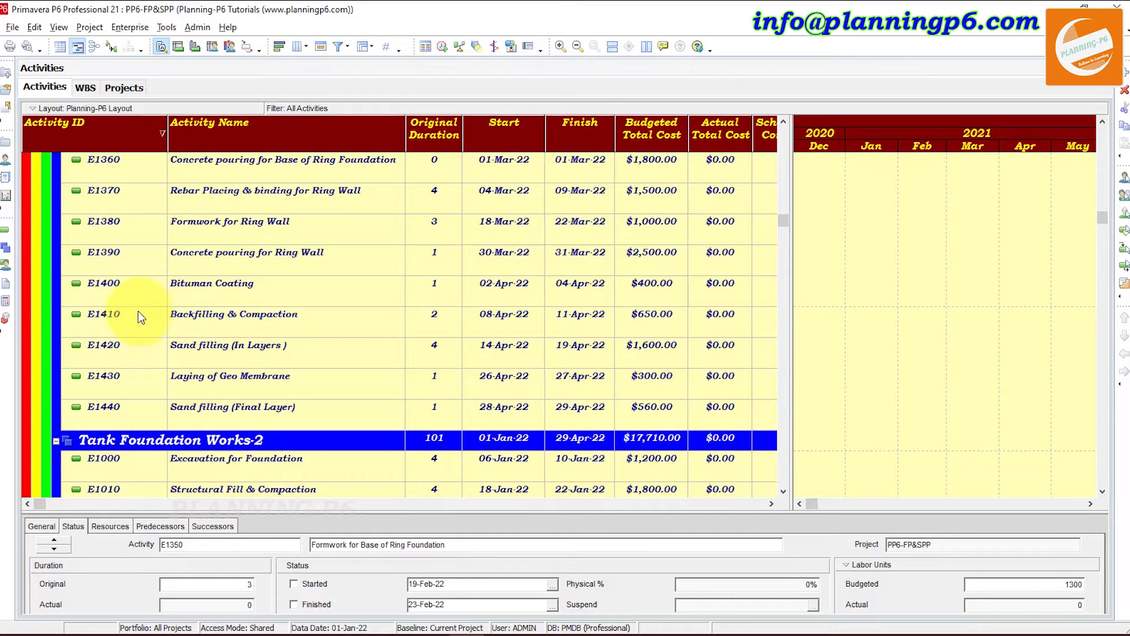
click(134, 326)
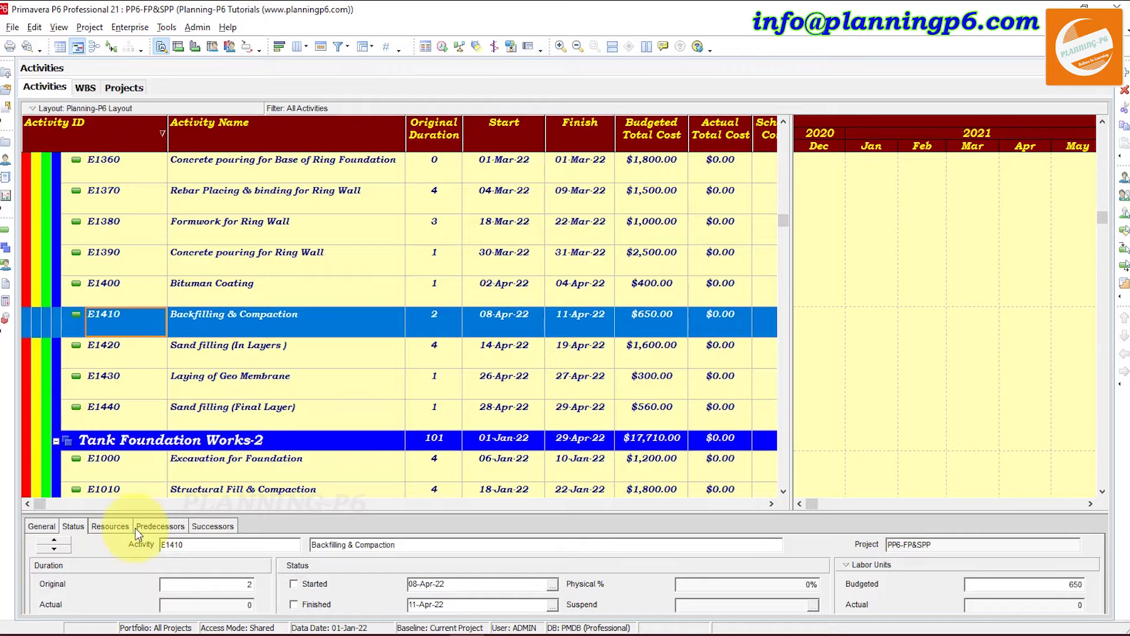
click(154, 527)
click(211, 523)
right_click(261, 522)
click(303, 547)
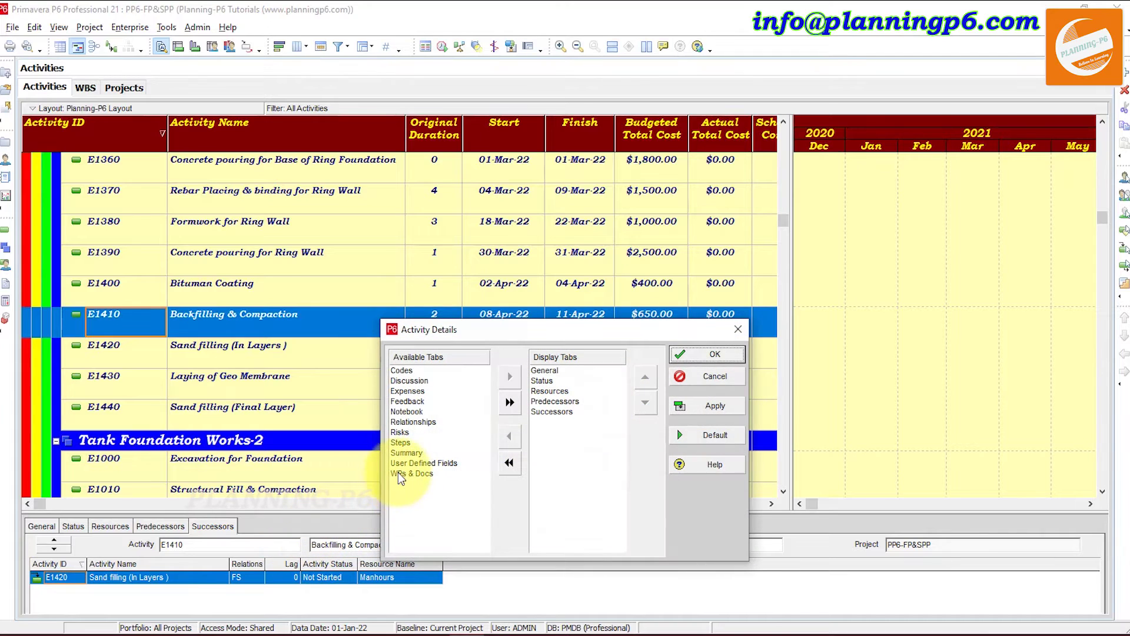
double_click(421, 422)
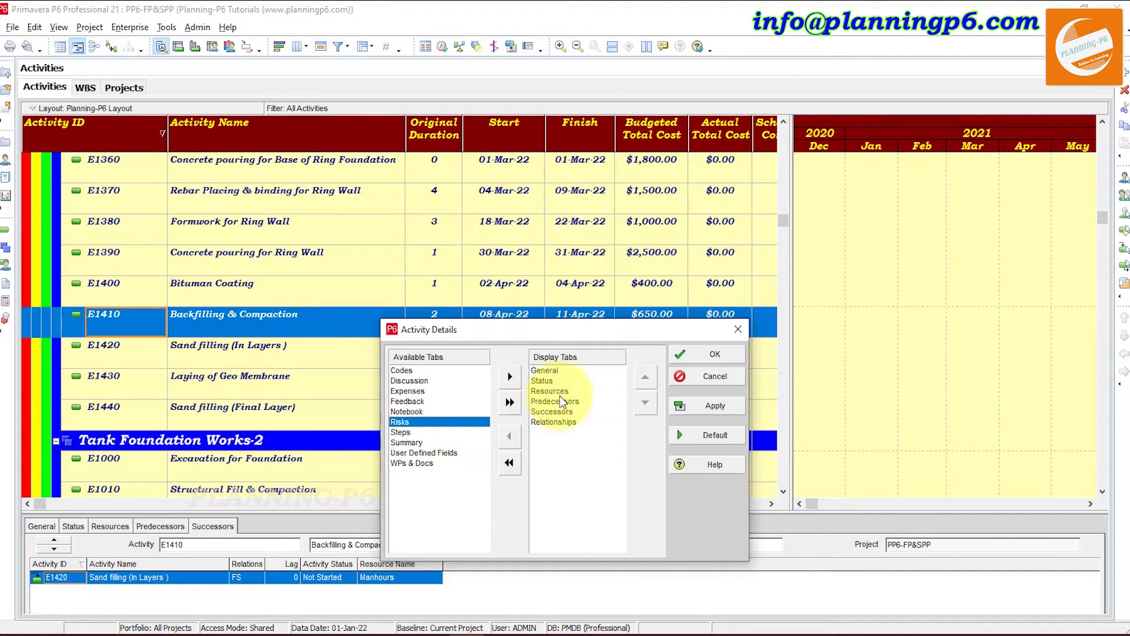
click(709, 408)
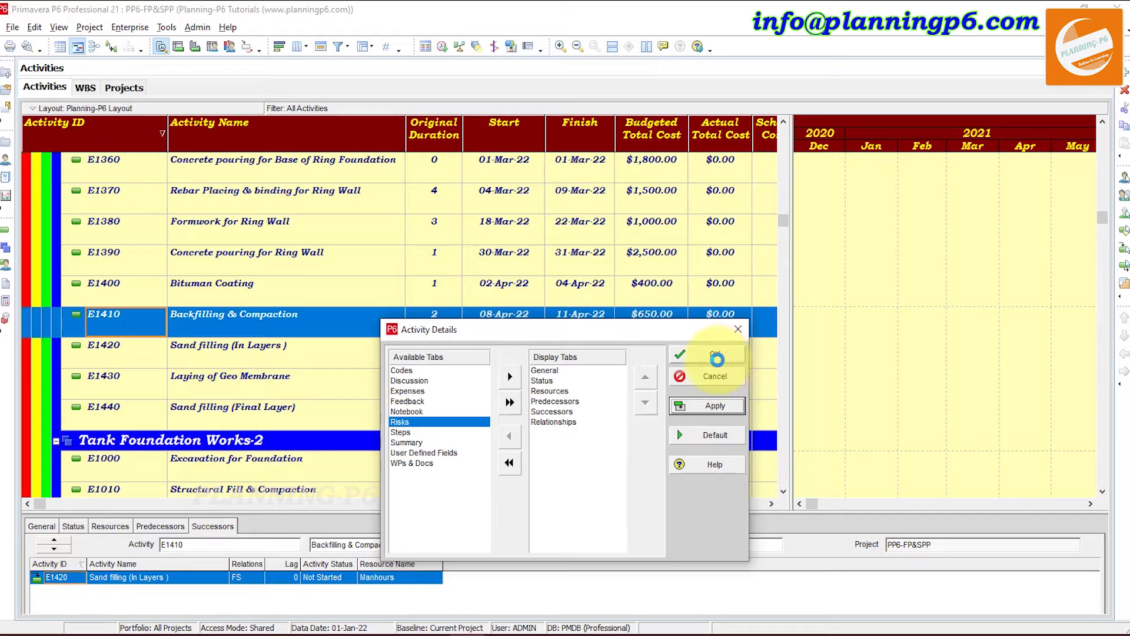
click(714, 355)
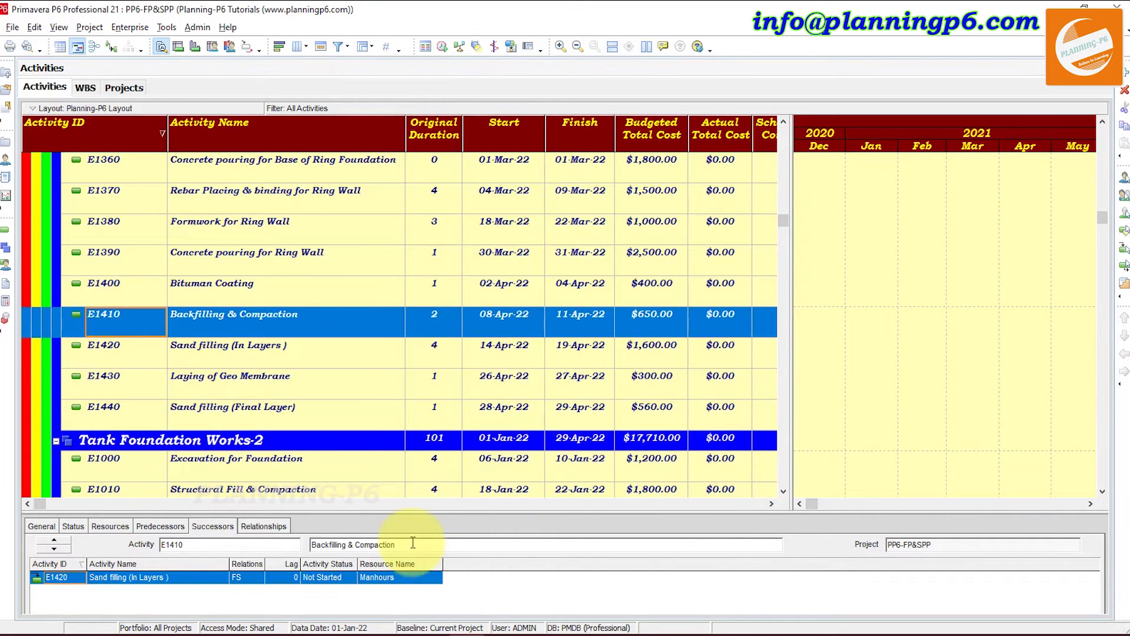
click(266, 526)
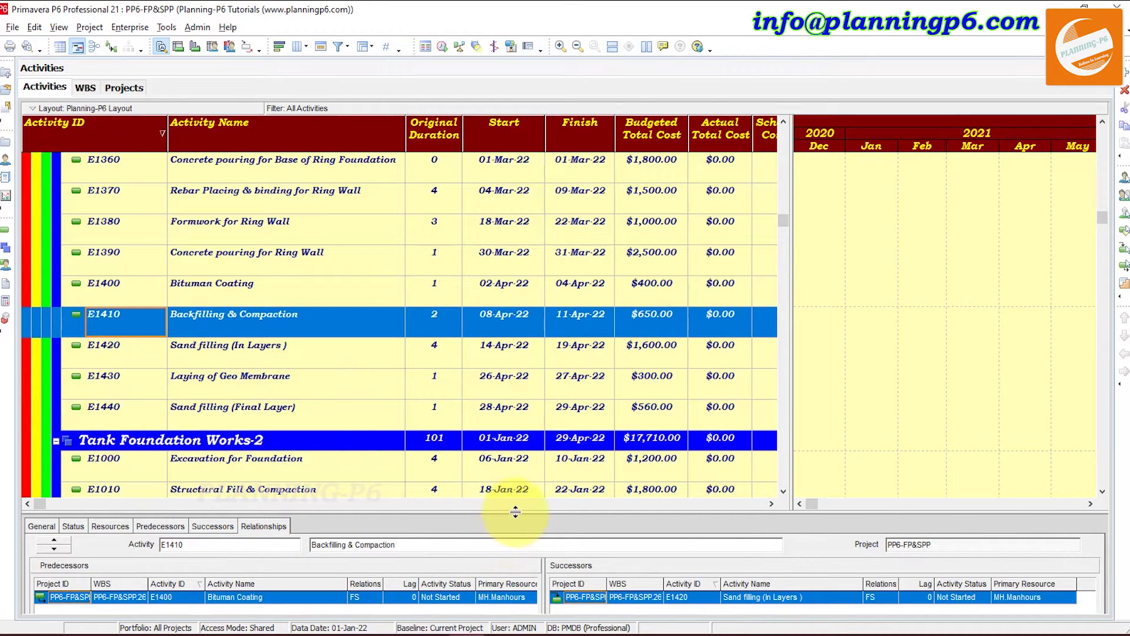
drag(515, 511, 510, 423)
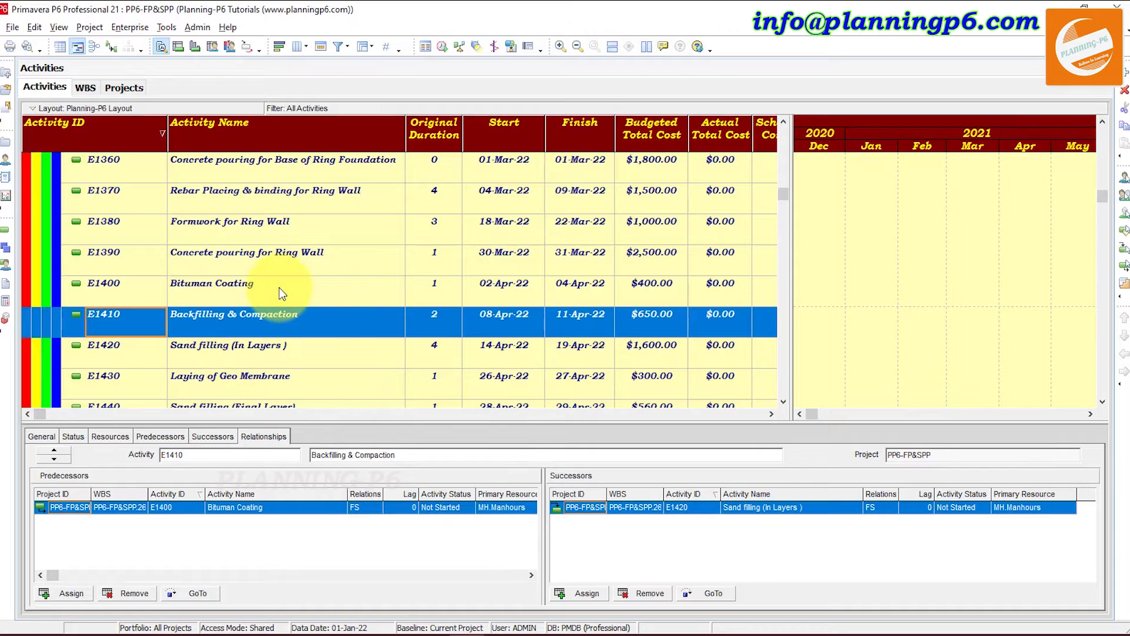
Delete activity E1410 Backfilling & Compaction and select the Bituman Coating activity.
right_click(211, 327)
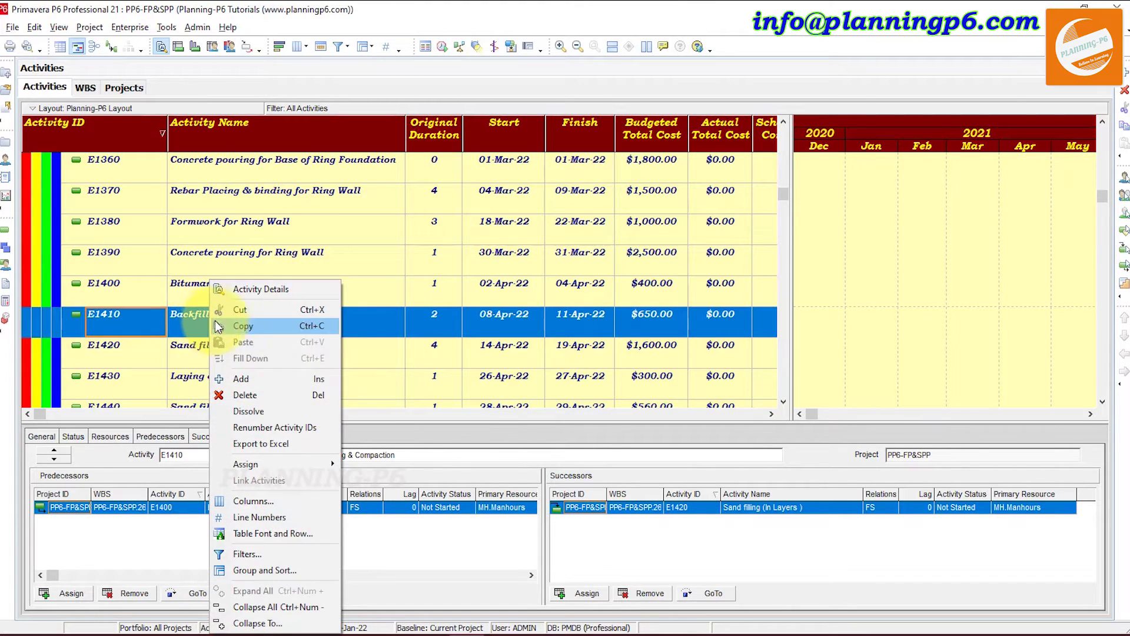
click(256, 395)
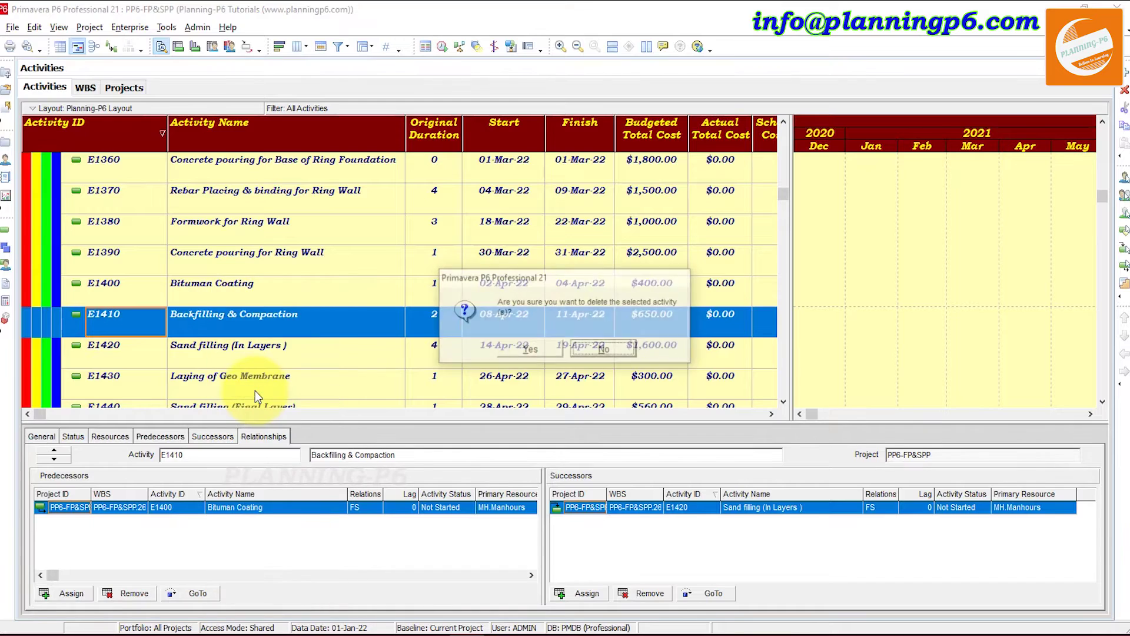
click(530, 350)
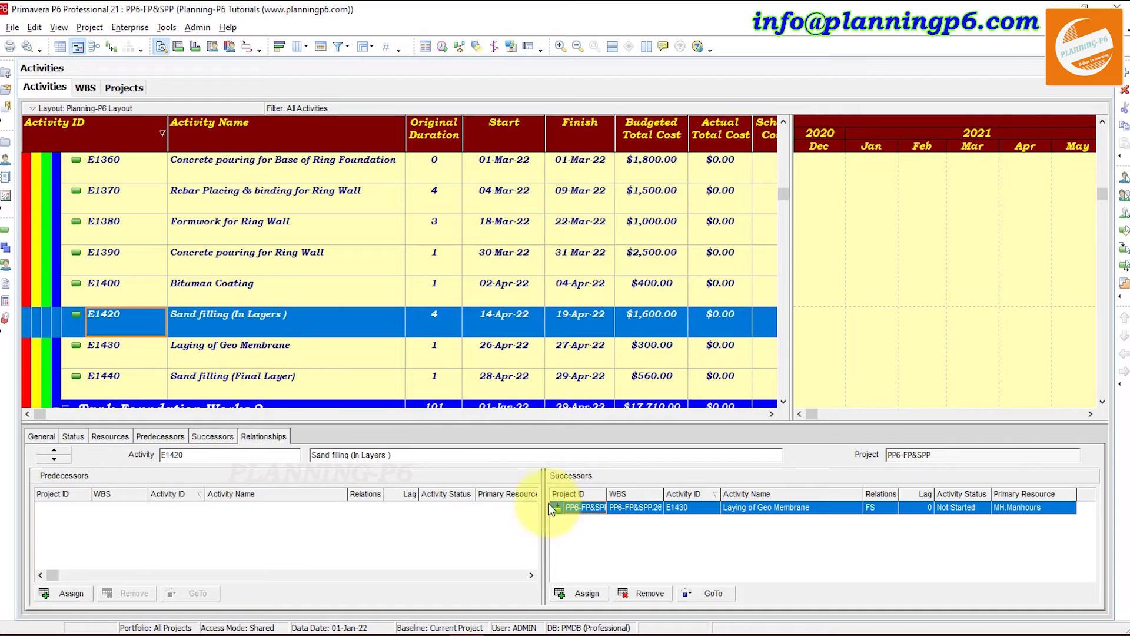
click(273, 295)
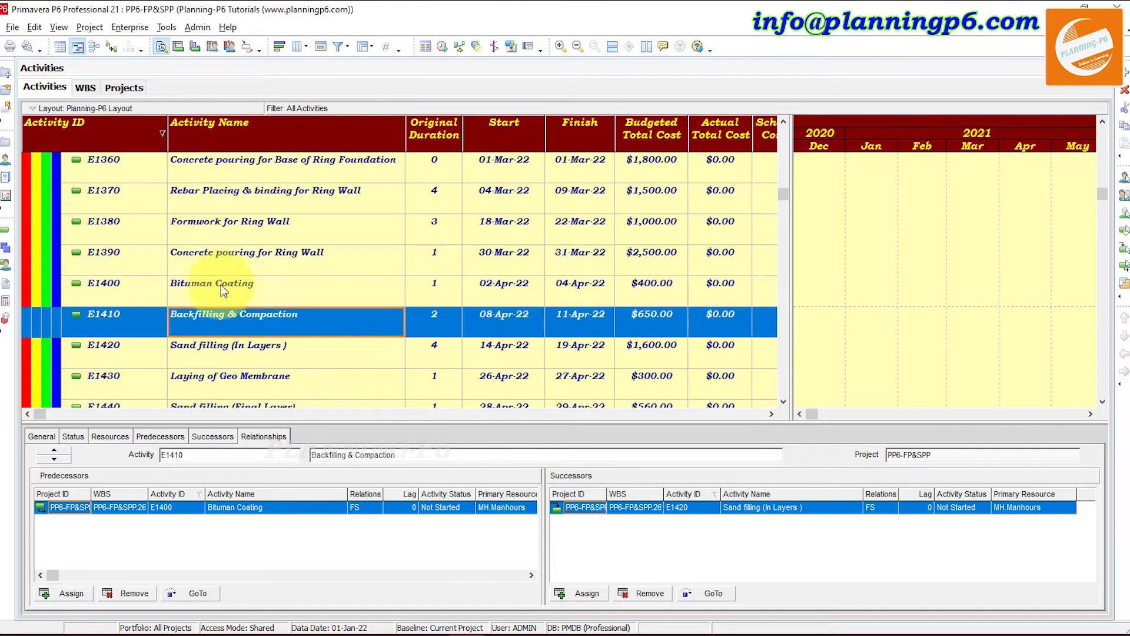
Dissolve activity E1410 Backfilling & Compaction.
right_click(256, 326)
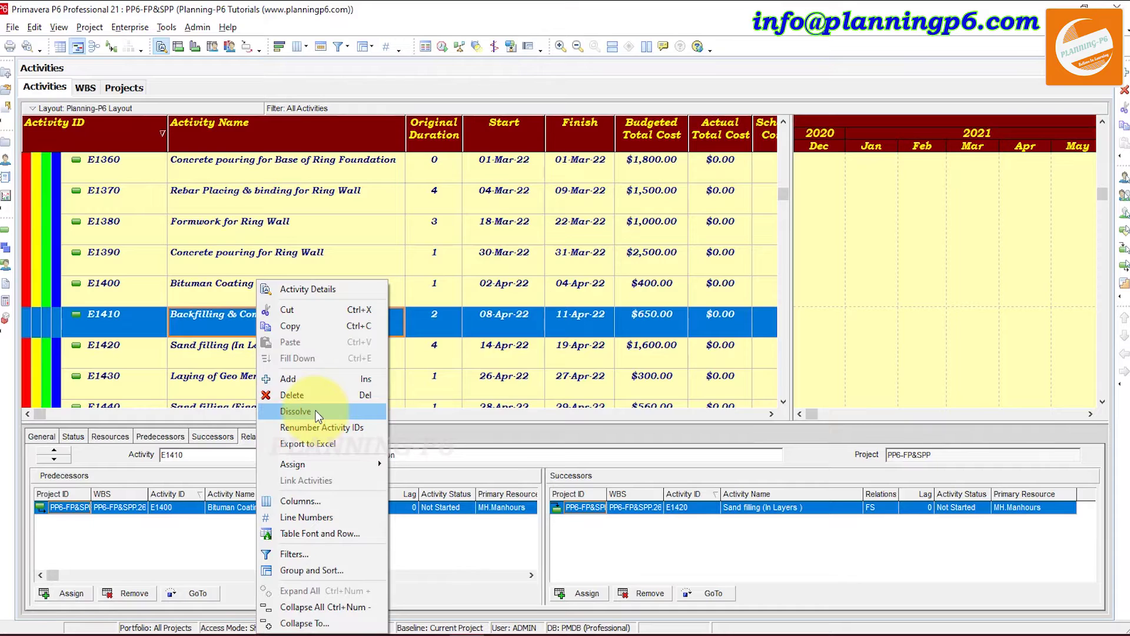
click(315, 411)
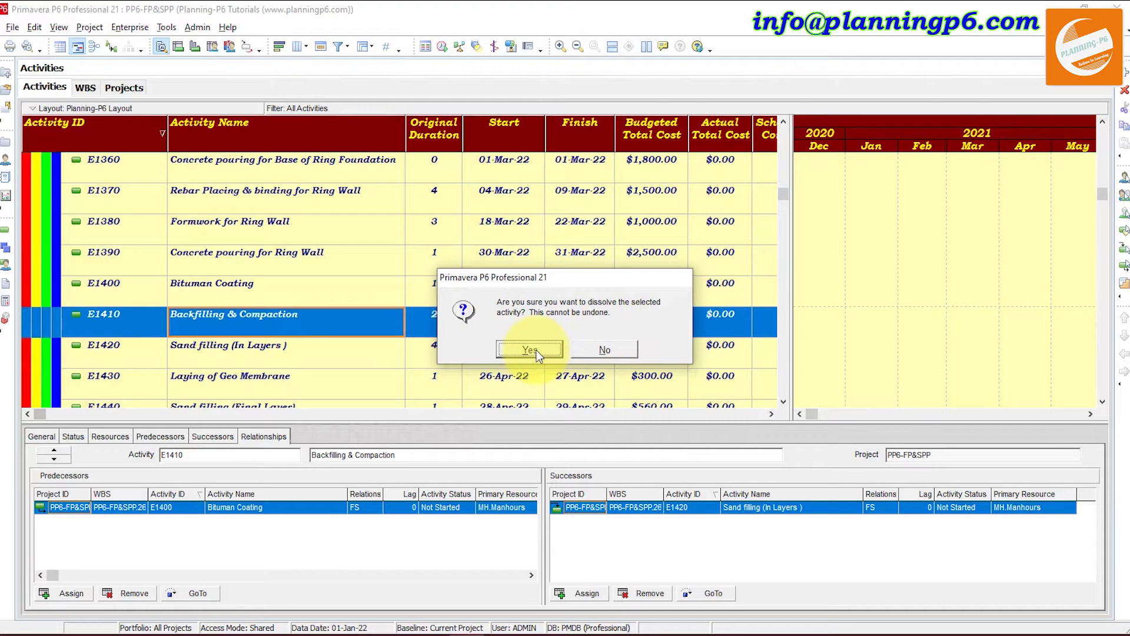
click(530, 349)
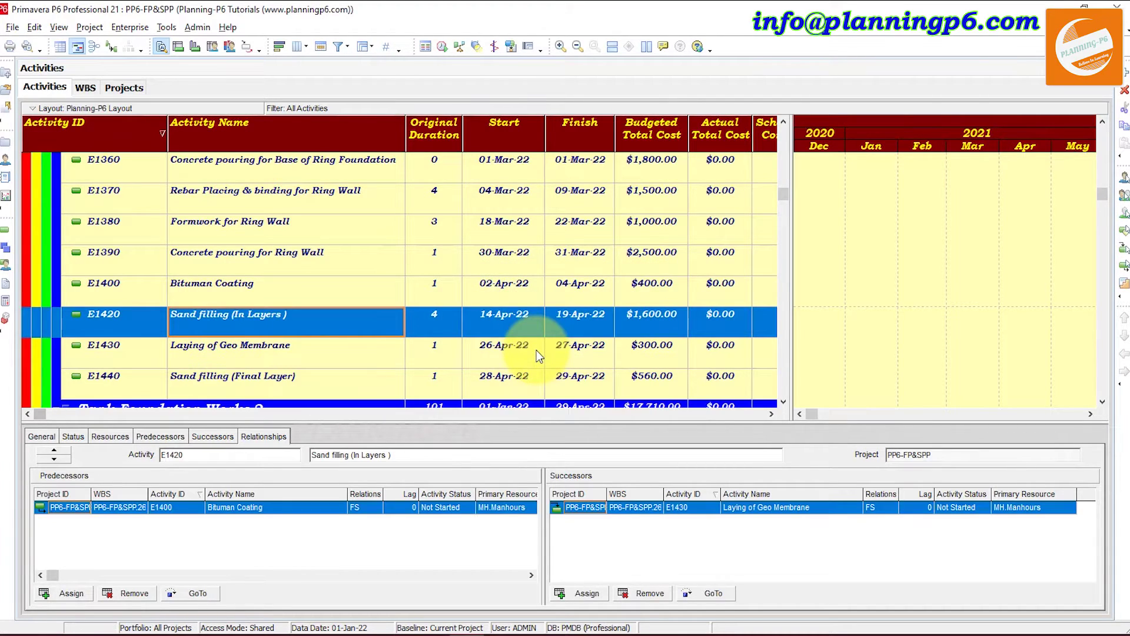
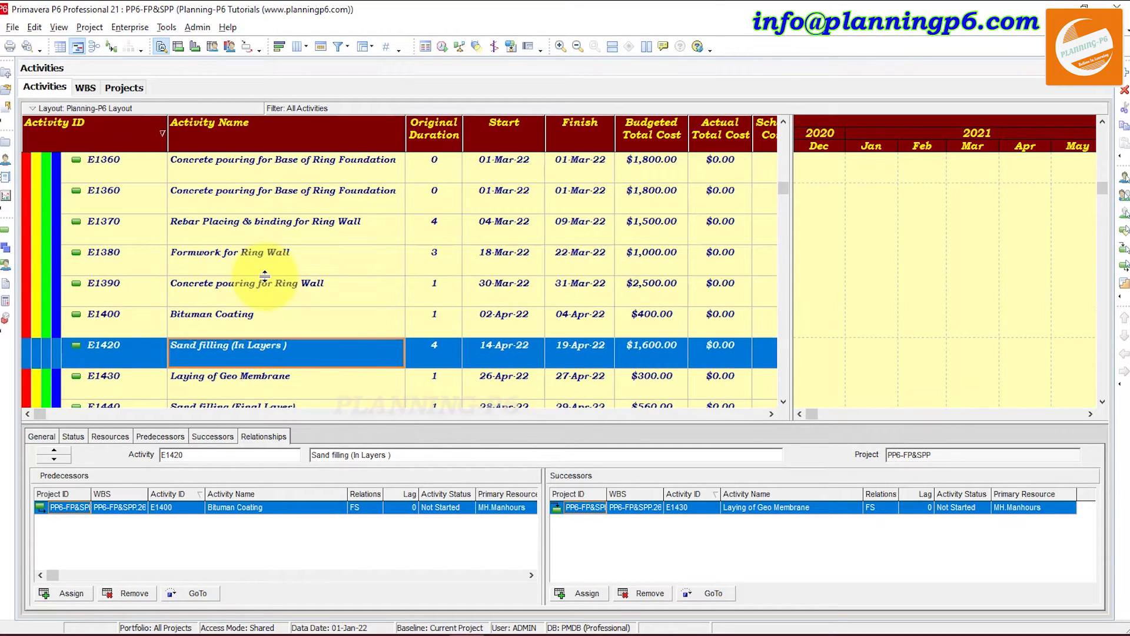
Cut activity E1010 Structural Fill & Compaction from Tank Foundation Works-2 and paste it into Tank Foundation Works-1.
scroll(264, 279, up, 3)
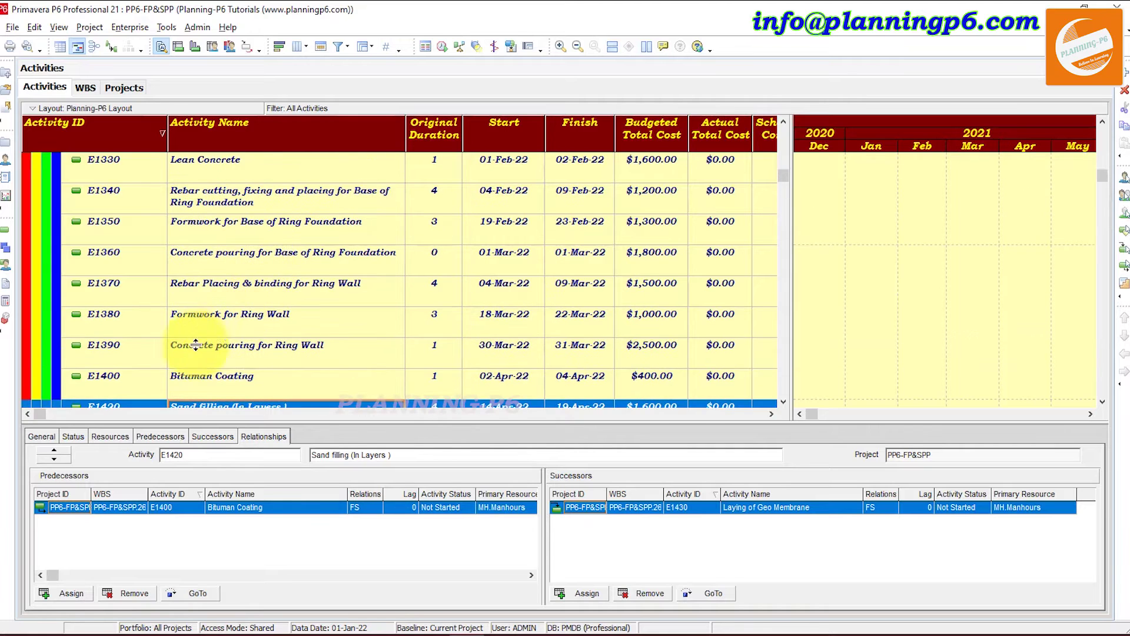
scroll(176, 329, down, 7)
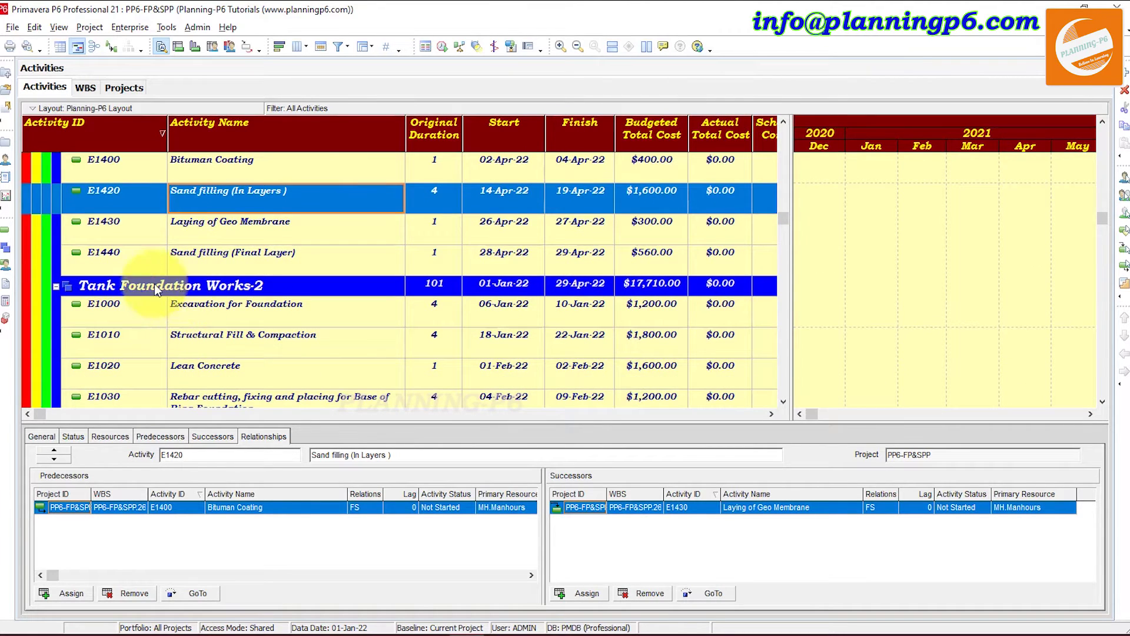
scroll(106, 330, down, 1)
click(133, 315)
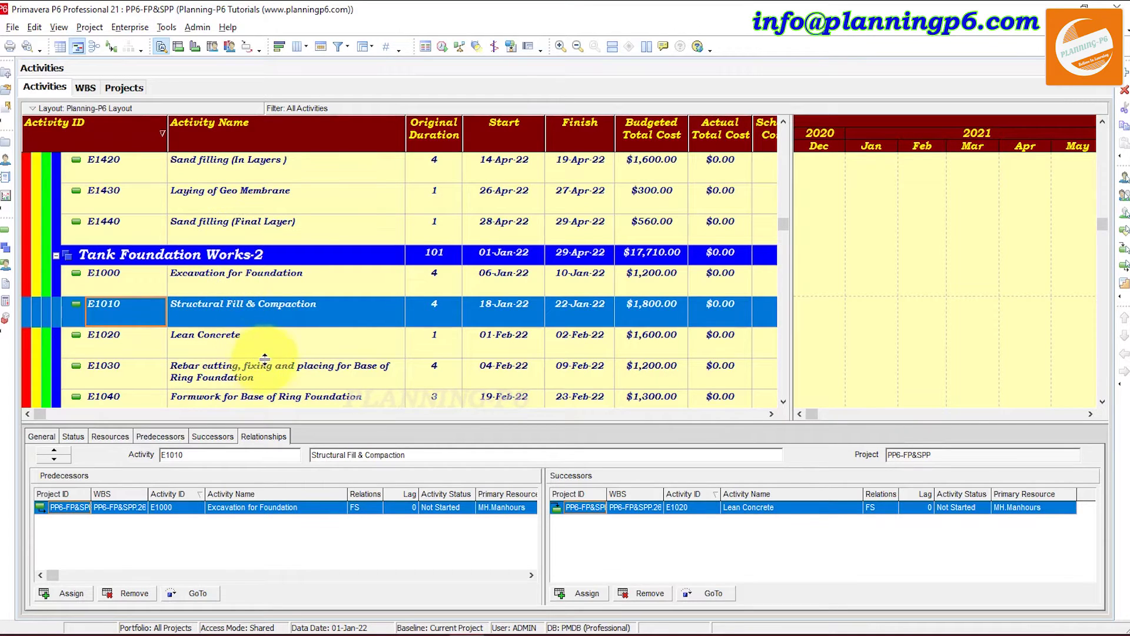
right_click(201, 313)
click(231, 309)
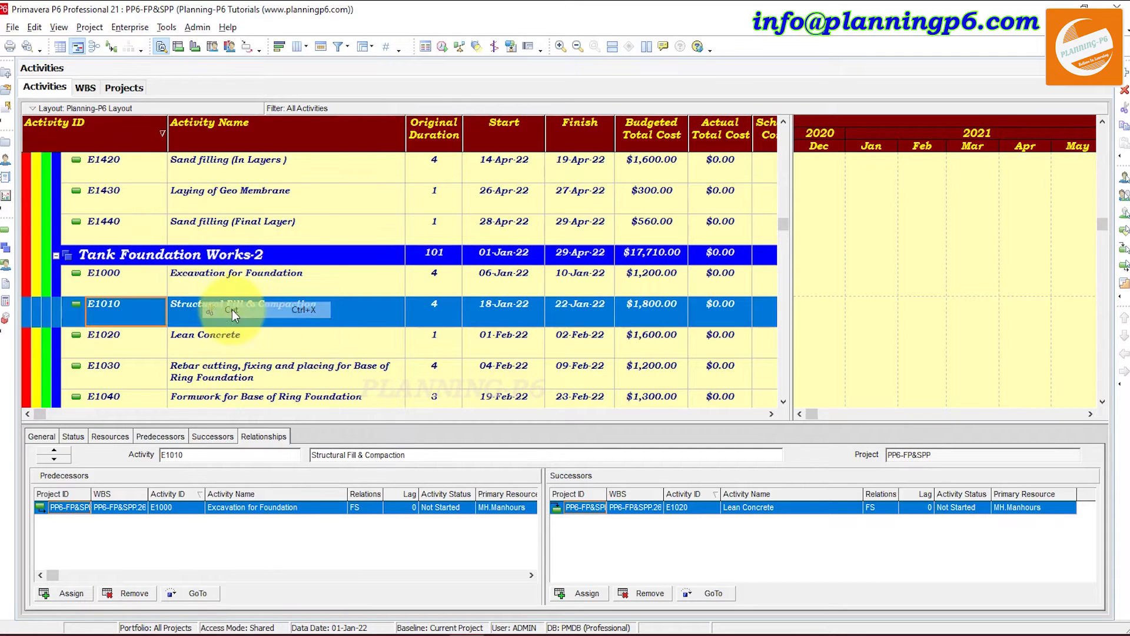
scroll(278, 330, up, 2)
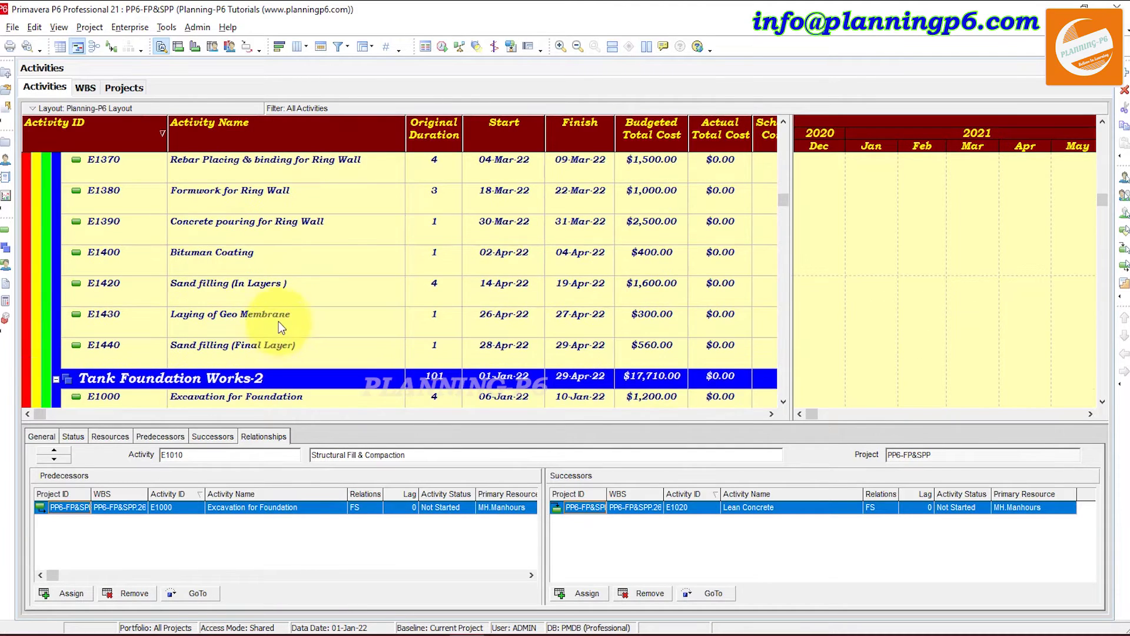
right_click(158, 226)
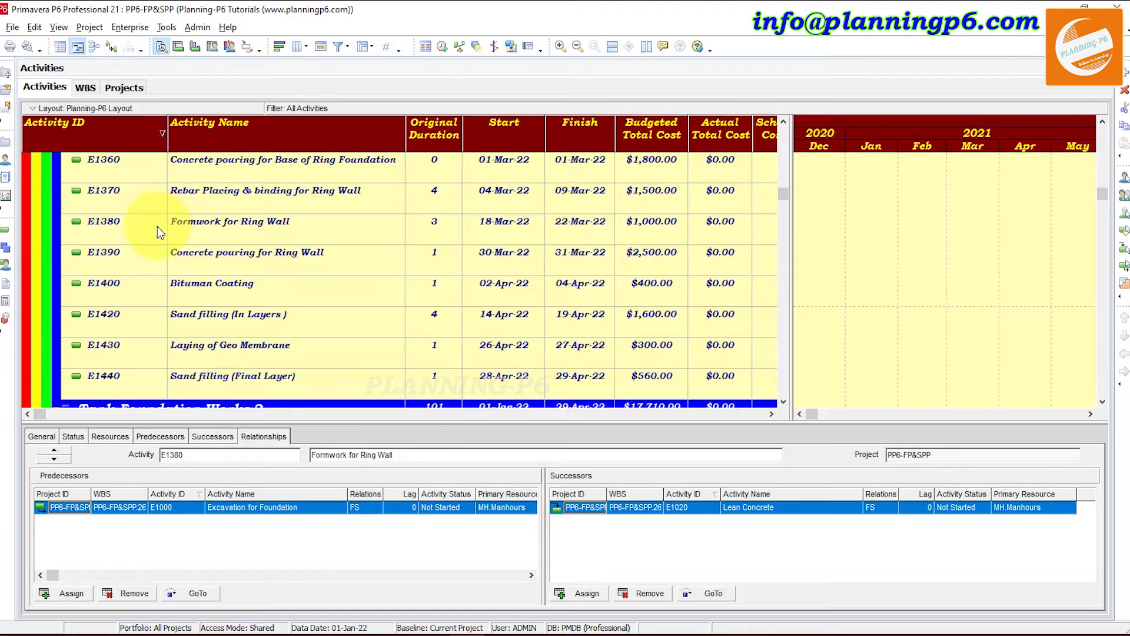
click(187, 288)
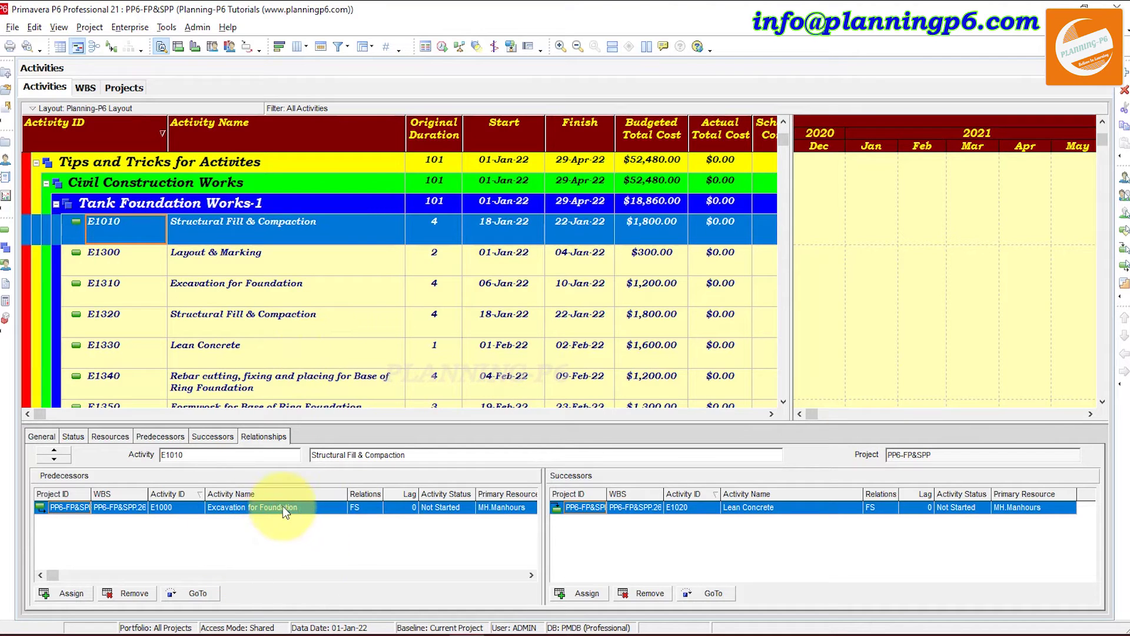
scroll(195, 318, down, 5)
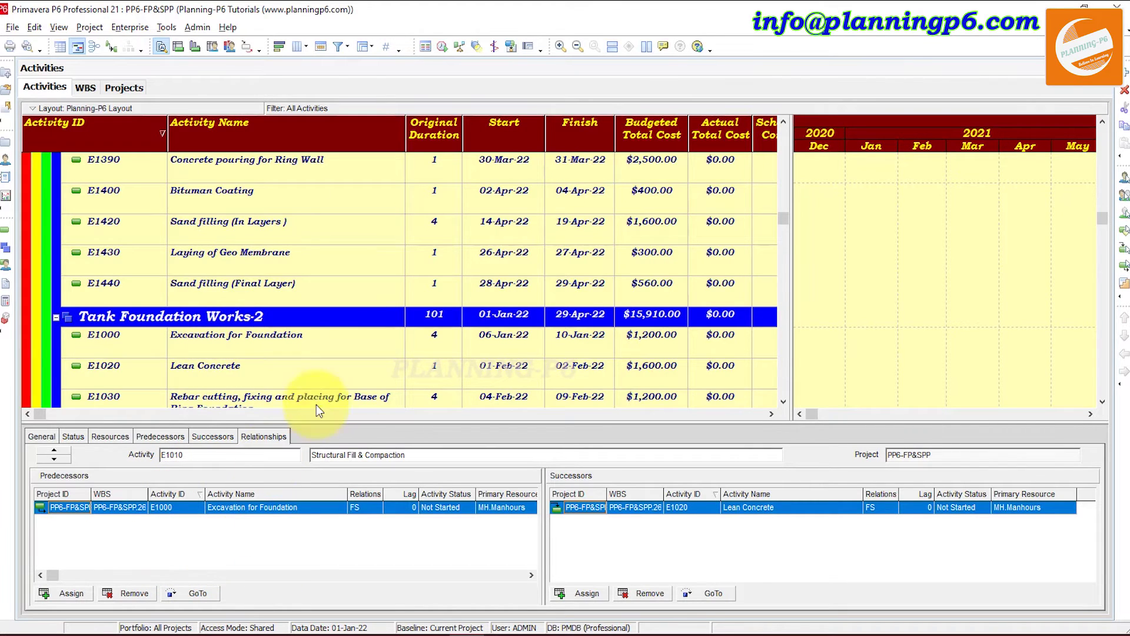
Remove the predecessor Excavation for Foundation (E1000) from activity E1010 in Tank Foundation Works-1.
scroll(334, 359, up, 8)
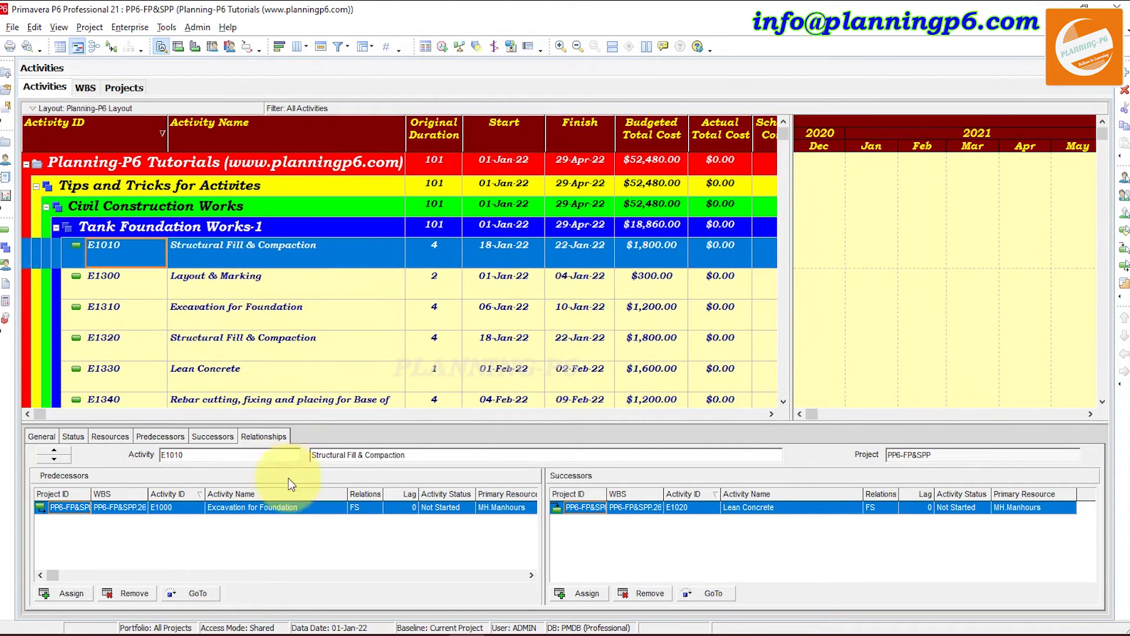
click(116, 594)
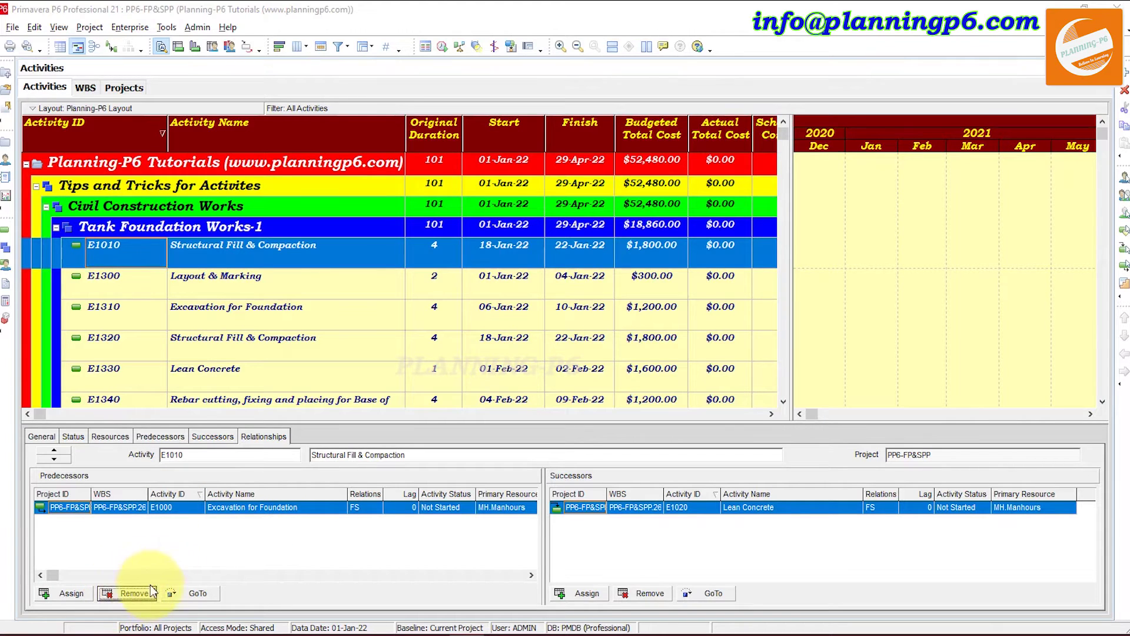
click(546, 355)
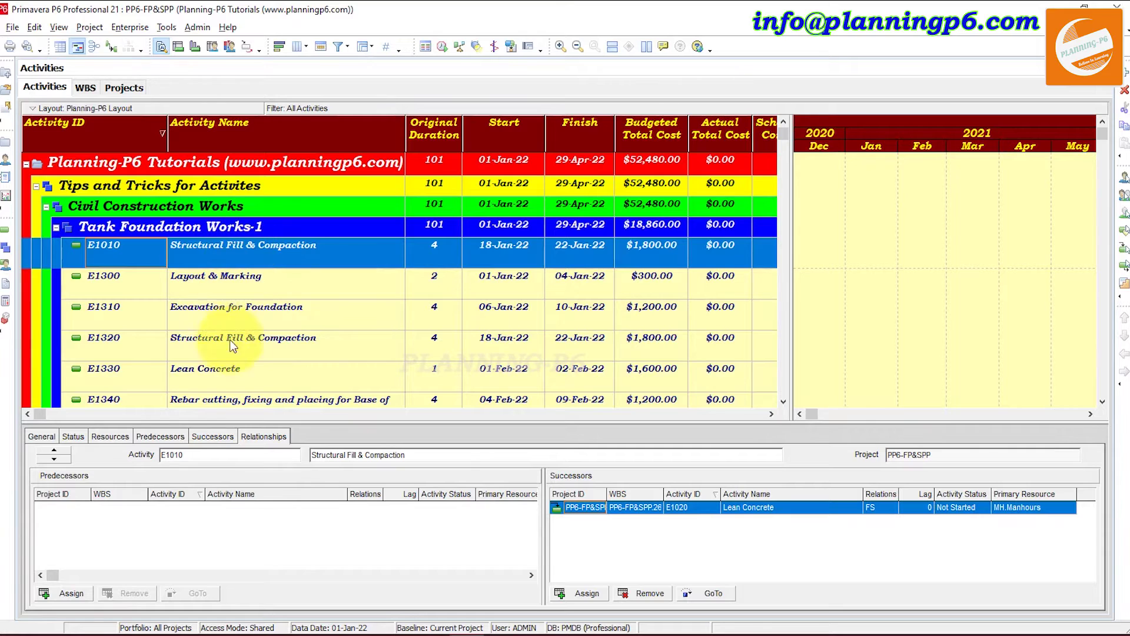
Assign activity E1330 Lean Concrete from Tank Foundation Works-1 as the predecessor of activity E1010.
click(63, 589)
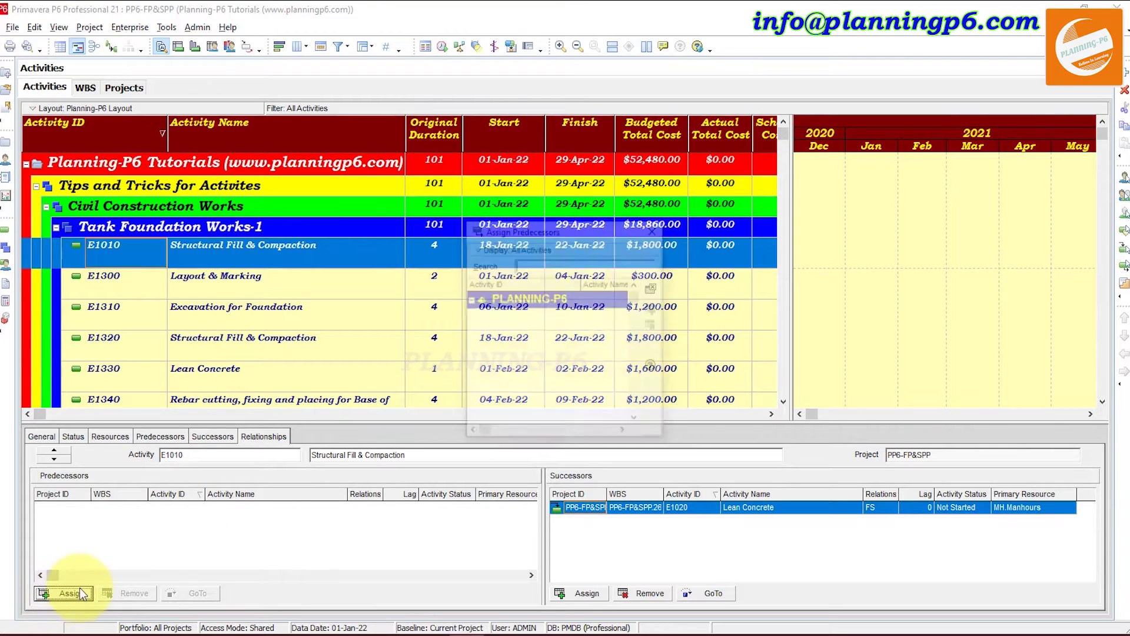
drag(464, 307, 306, 306)
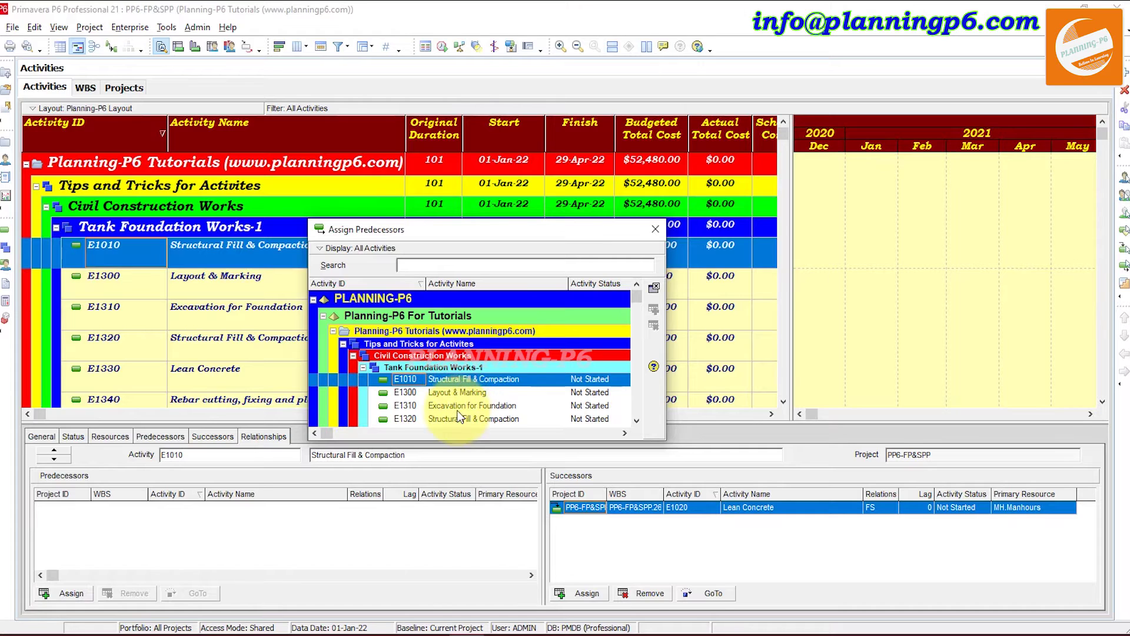
click(465, 404)
scroll(469, 379, down, 1)
click(461, 380)
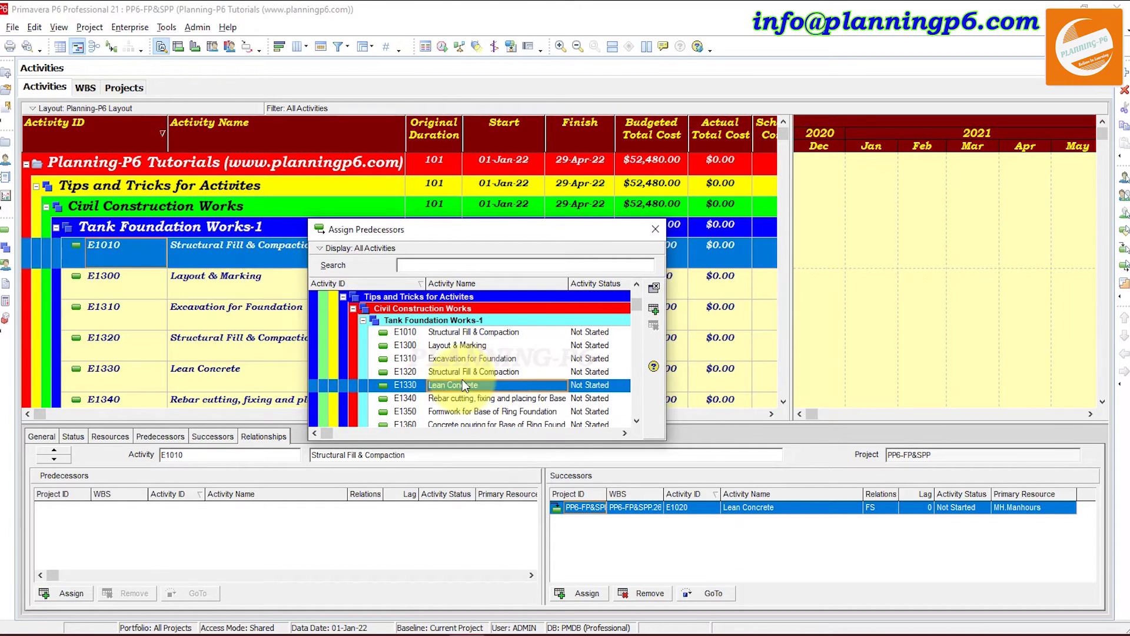
click(655, 309)
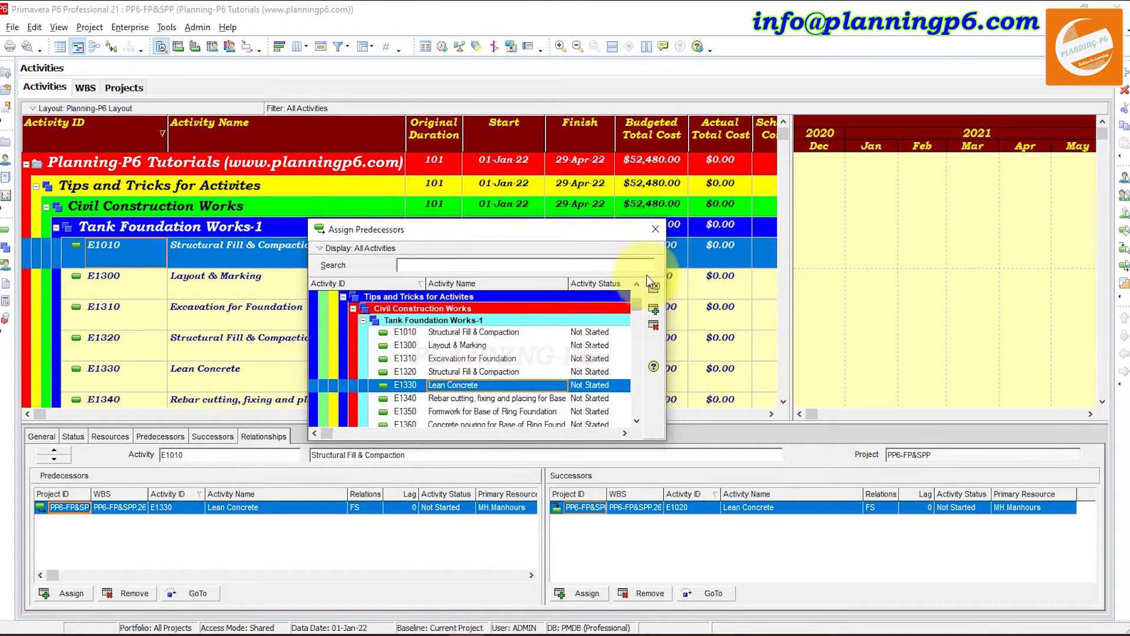
click(655, 228)
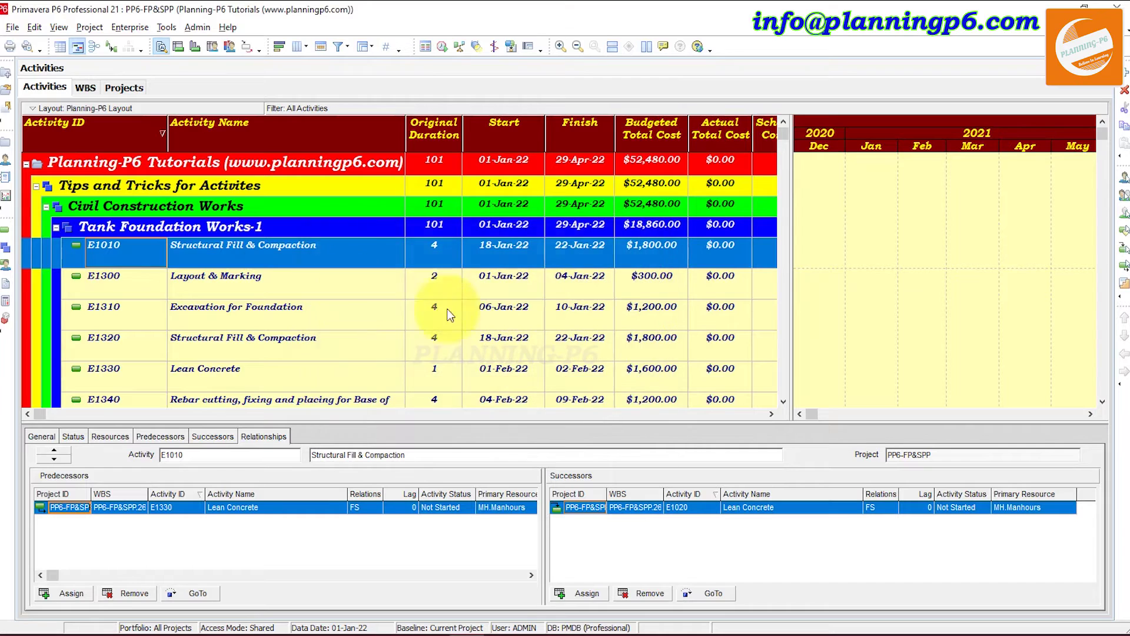
Add two new activities to Tank Foundation Works-1, keeping the proposed activity IDs and names.
click(137, 279)
click(143, 252)
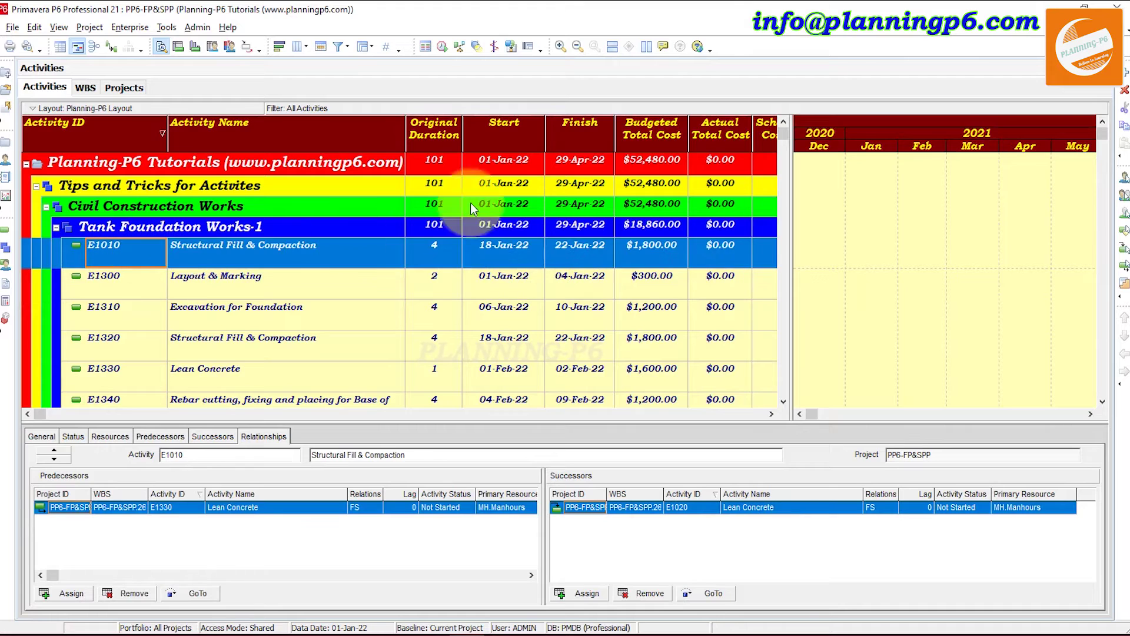
click(1124, 71)
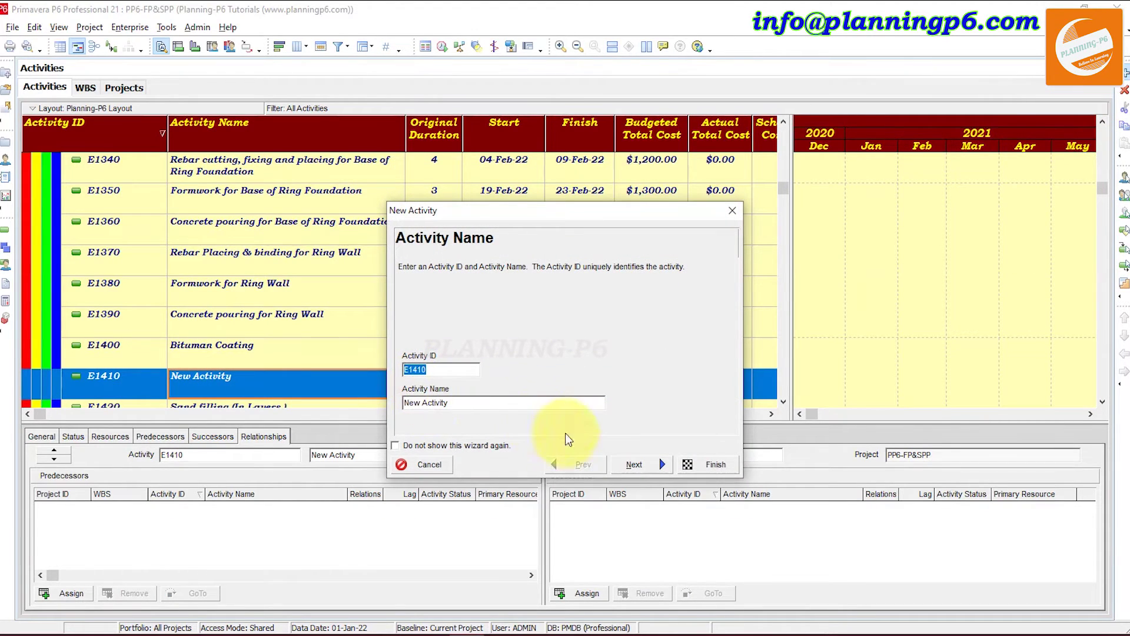
click(714, 464)
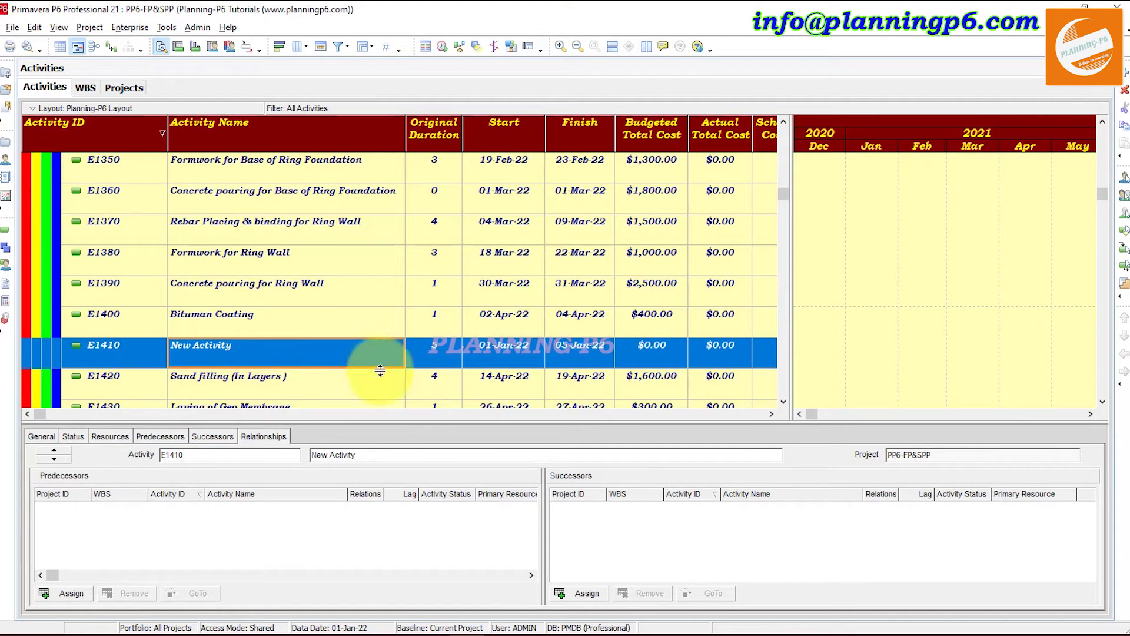
click(429, 355)
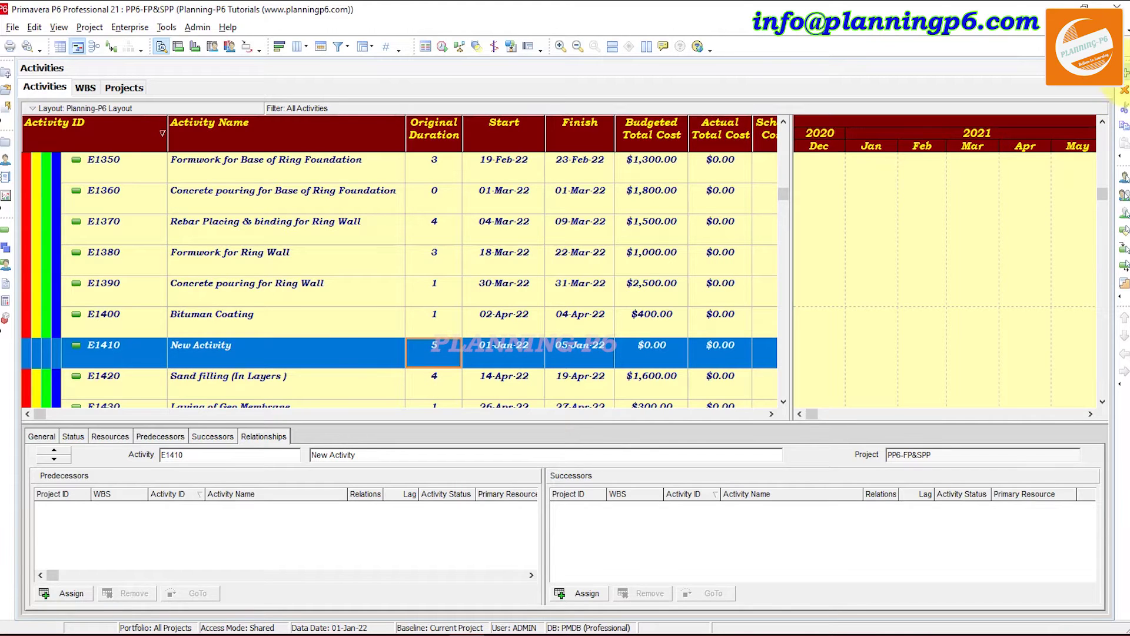
click(1125, 71)
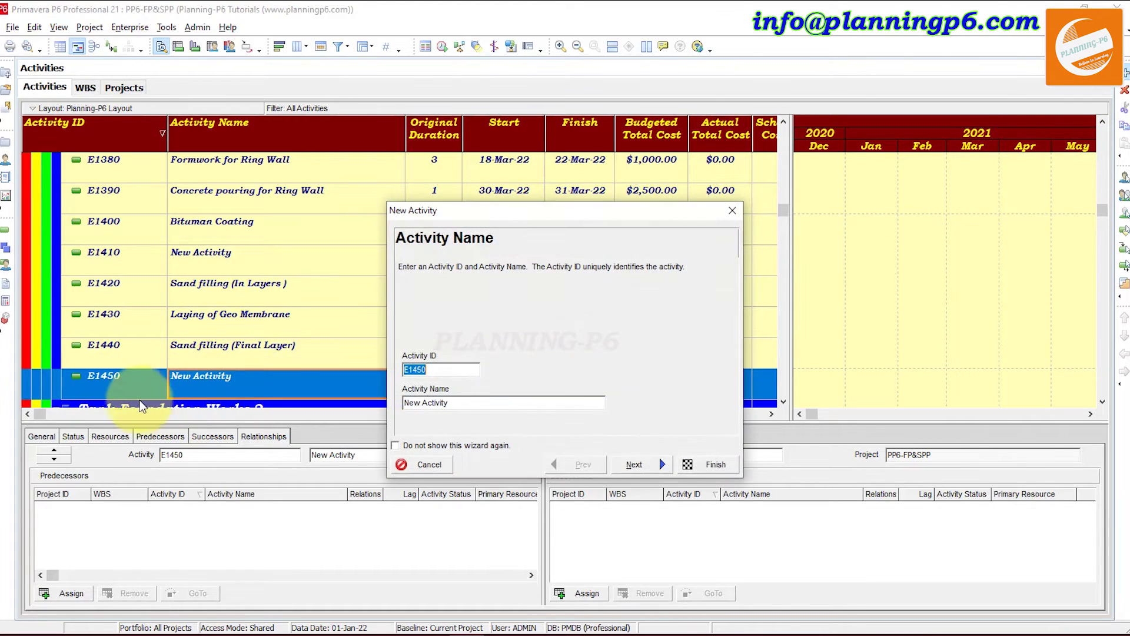
click(713, 464)
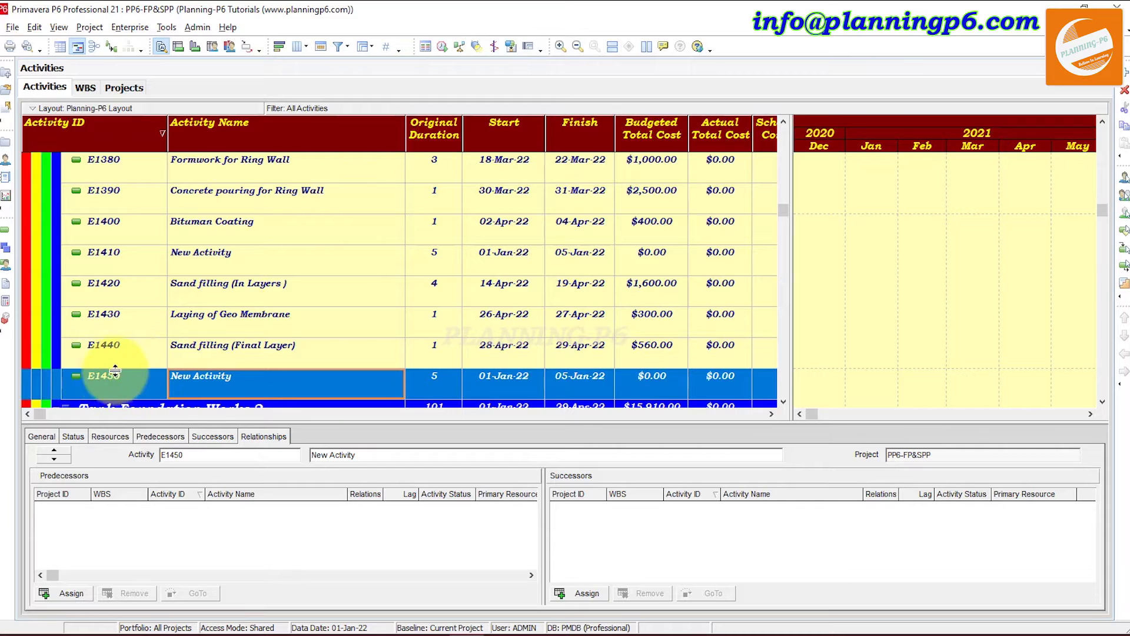
Change the ID of the new activity at the end of Tank Foundation Works-1 to E1395.
scroll(132, 385, up, 1)
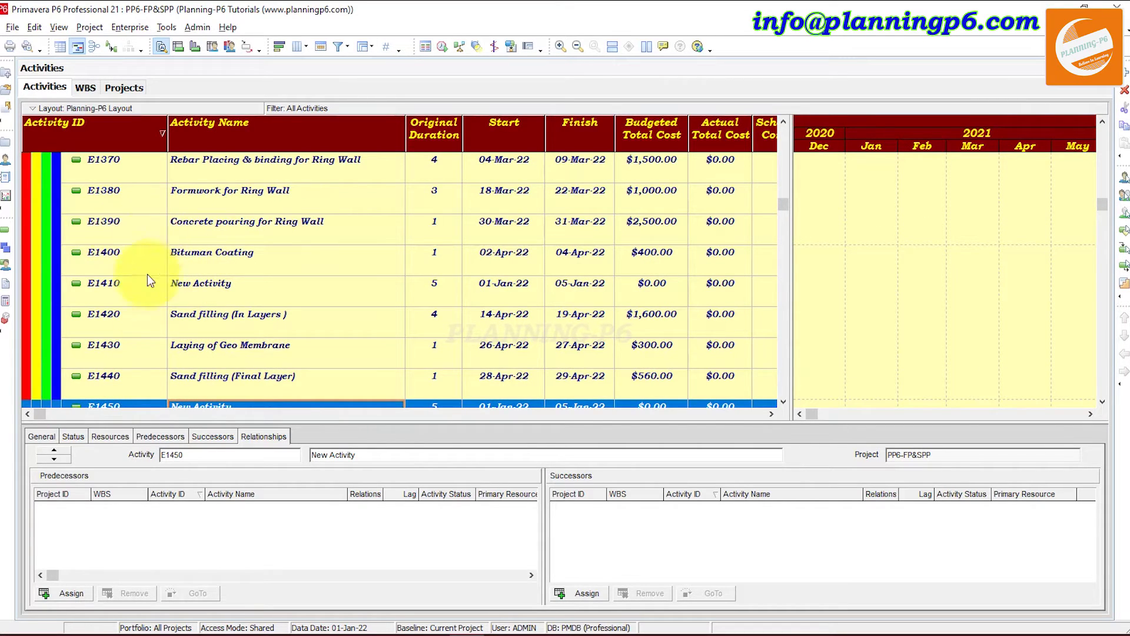
scroll(187, 377, down, 2)
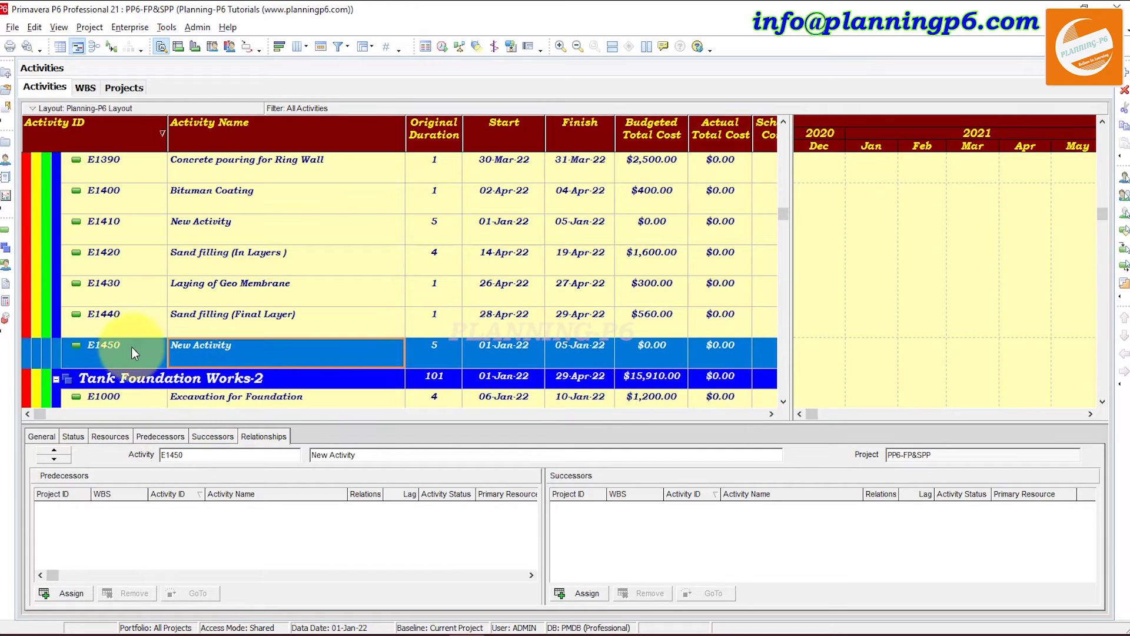
click(125, 348)
click(127, 344)
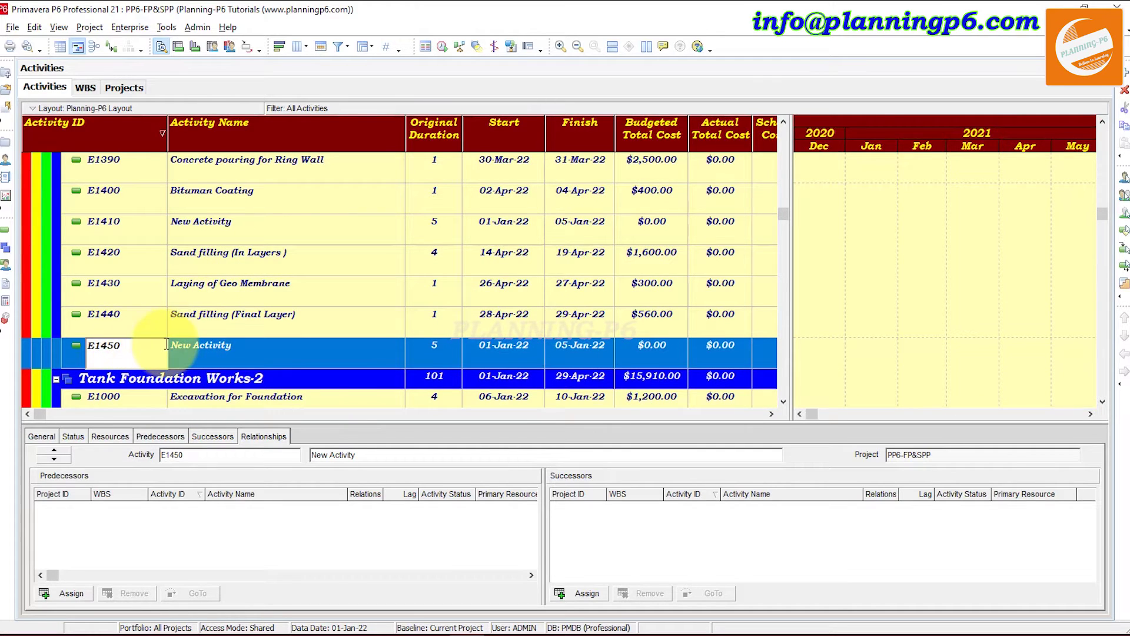
key(BackSpace)
key(BackSpace)
key(BackSpace)
text(395)
key(Return)
Change the ID of the first Structural Fill & Compaction activity in Tank Foundation Works-1 from E1010 to E1335.
scroll(272, 368, up, 1)
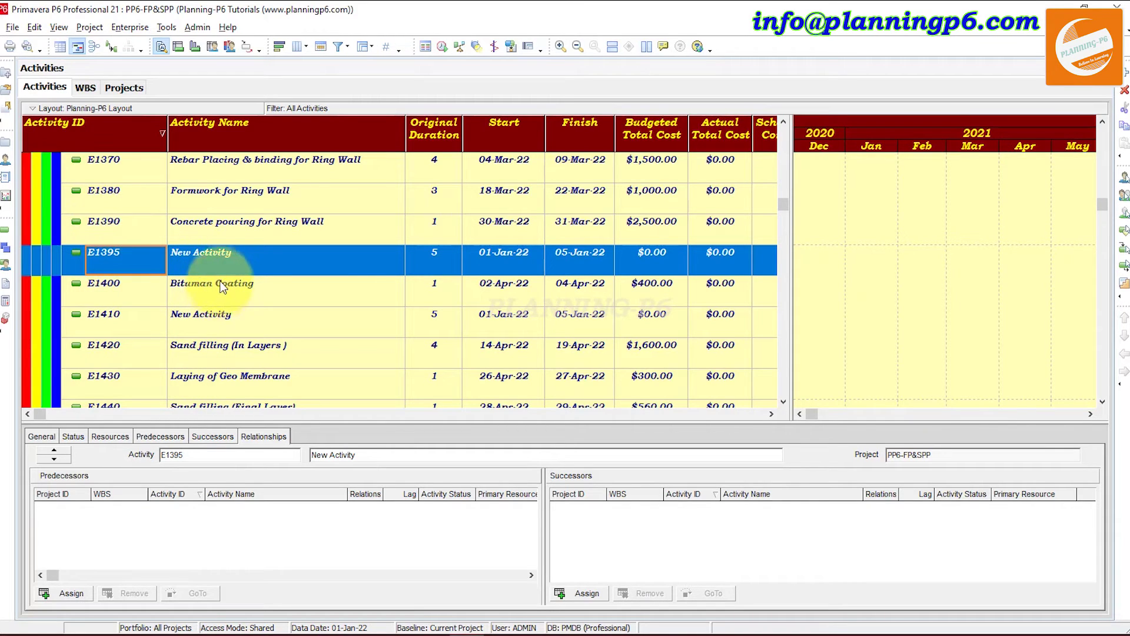
scroll(219, 273, up, 3)
scroll(215, 265, up, 7)
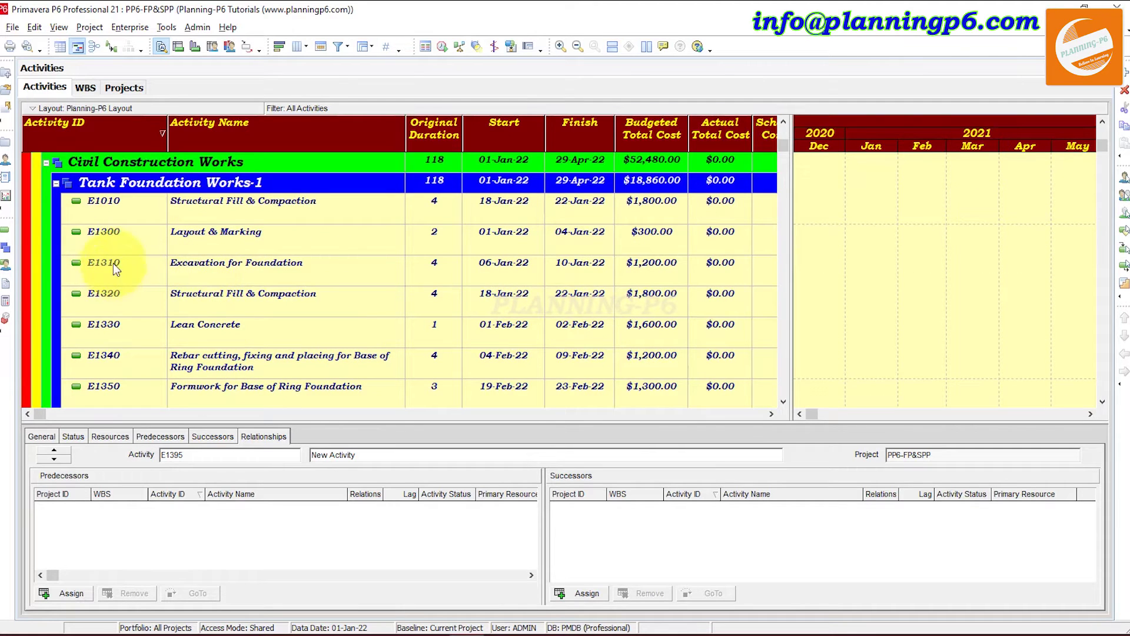
click(136, 207)
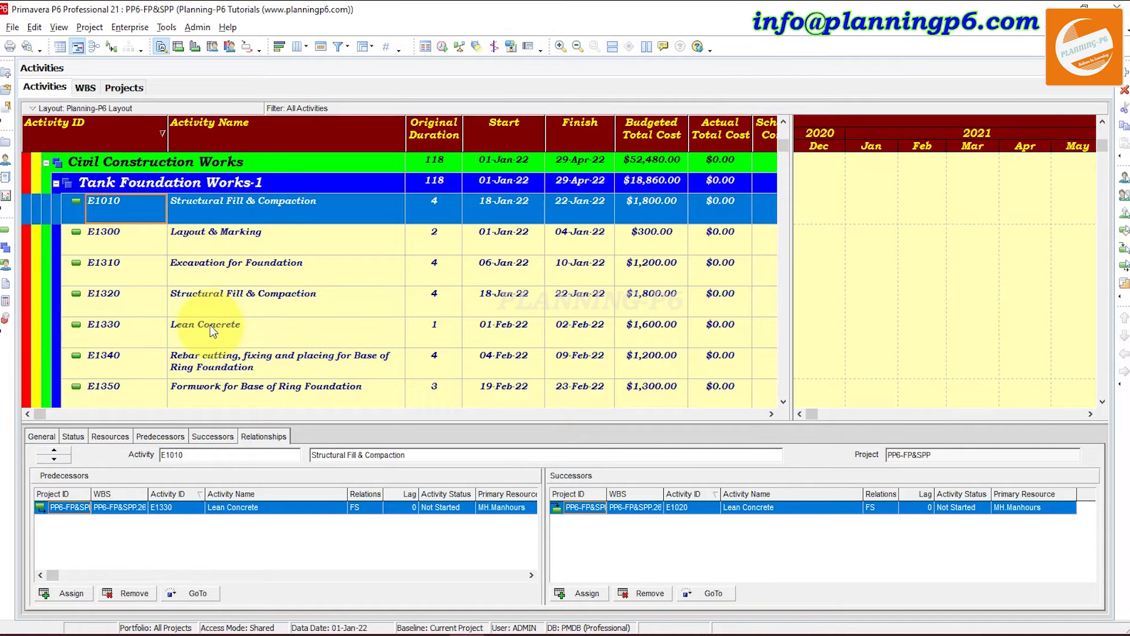
click(140, 209)
key(BackSpace)
key(BackSpace)
key(BackSpace)
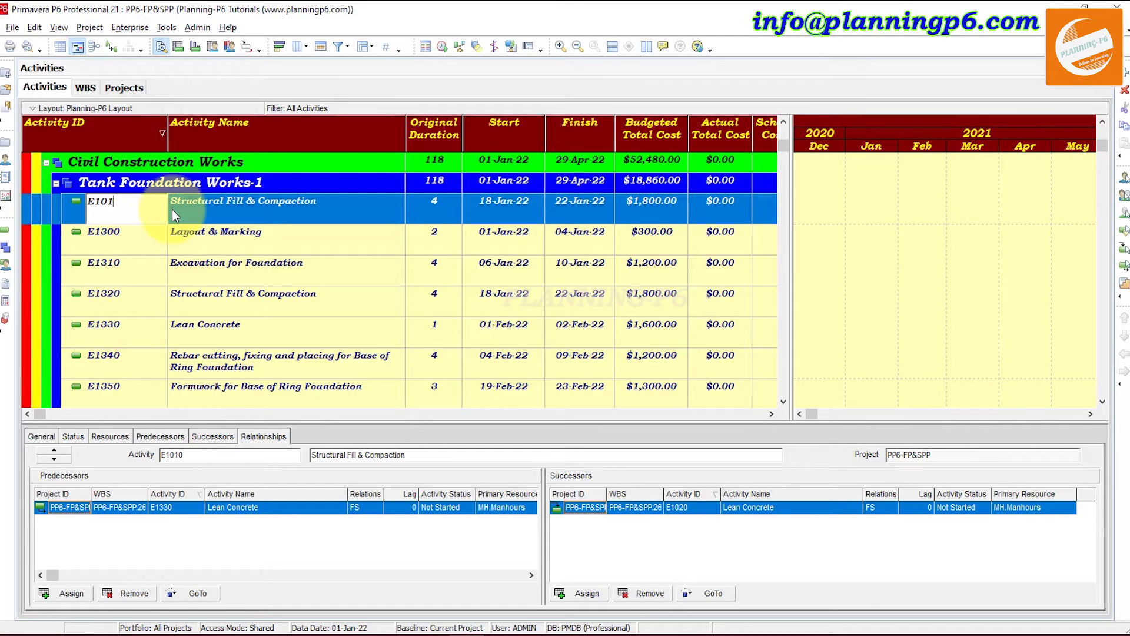
text(335)
key(Return)
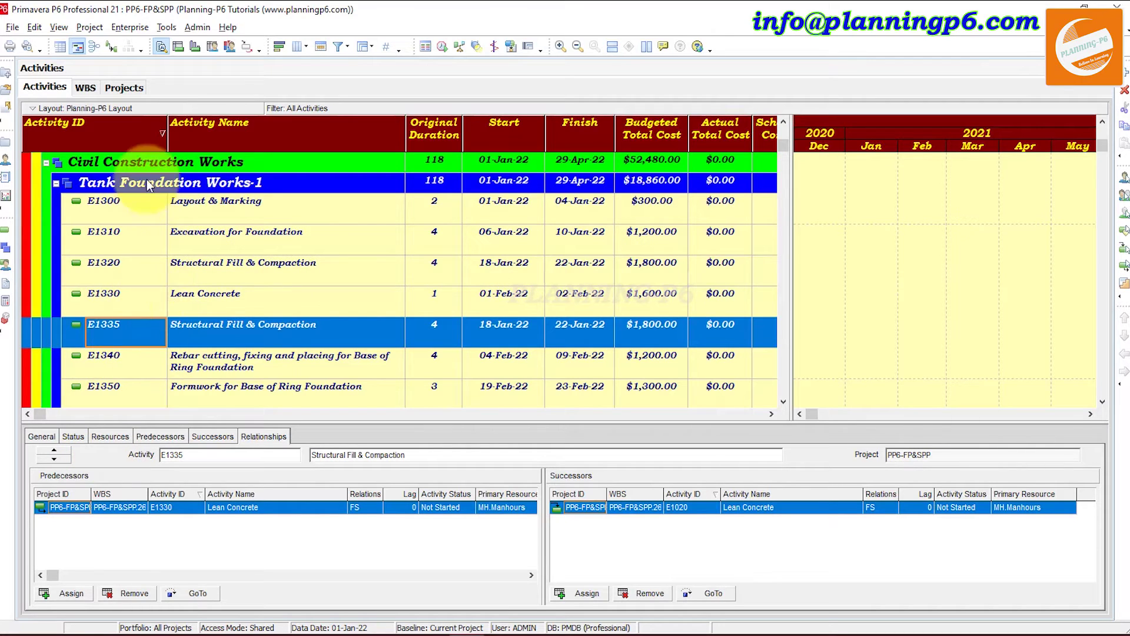
Sort the activities by Activity ID in descending order, review the sequence, and restore the ascending order.
click(152, 134)
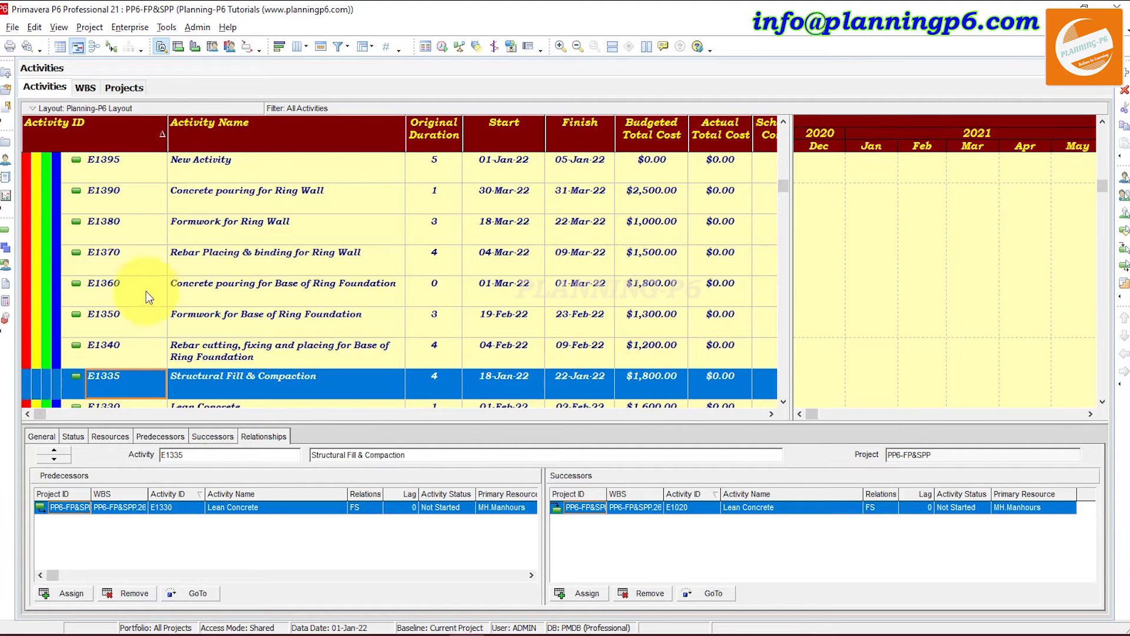
scroll(150, 301, up, 3)
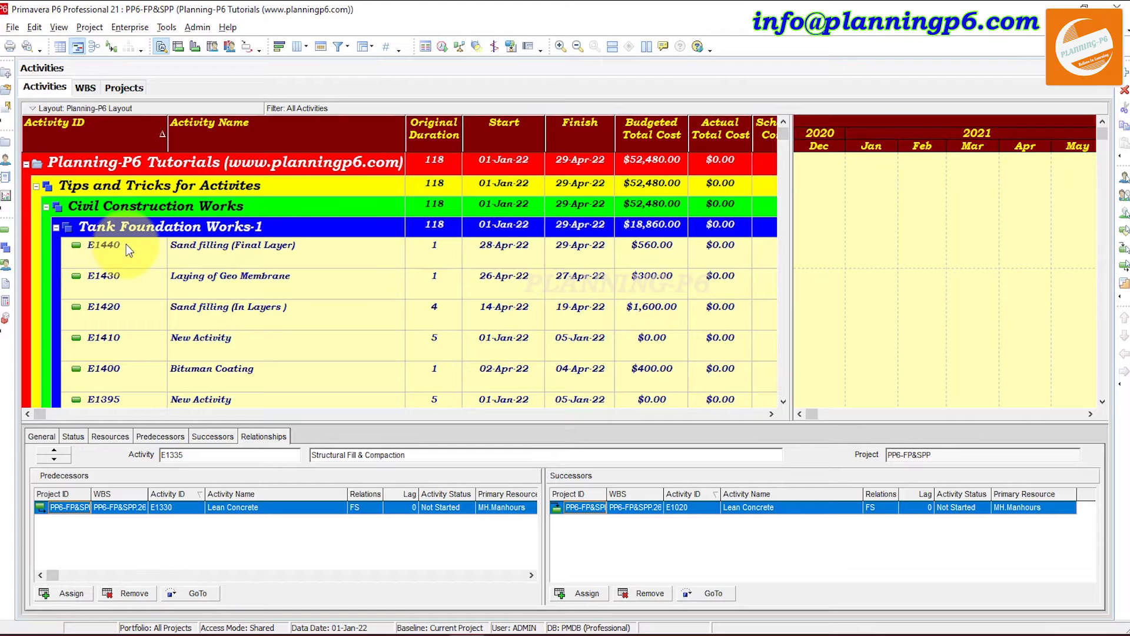
scroll(126, 247, down, 1)
scroll(125, 243, down, 3)
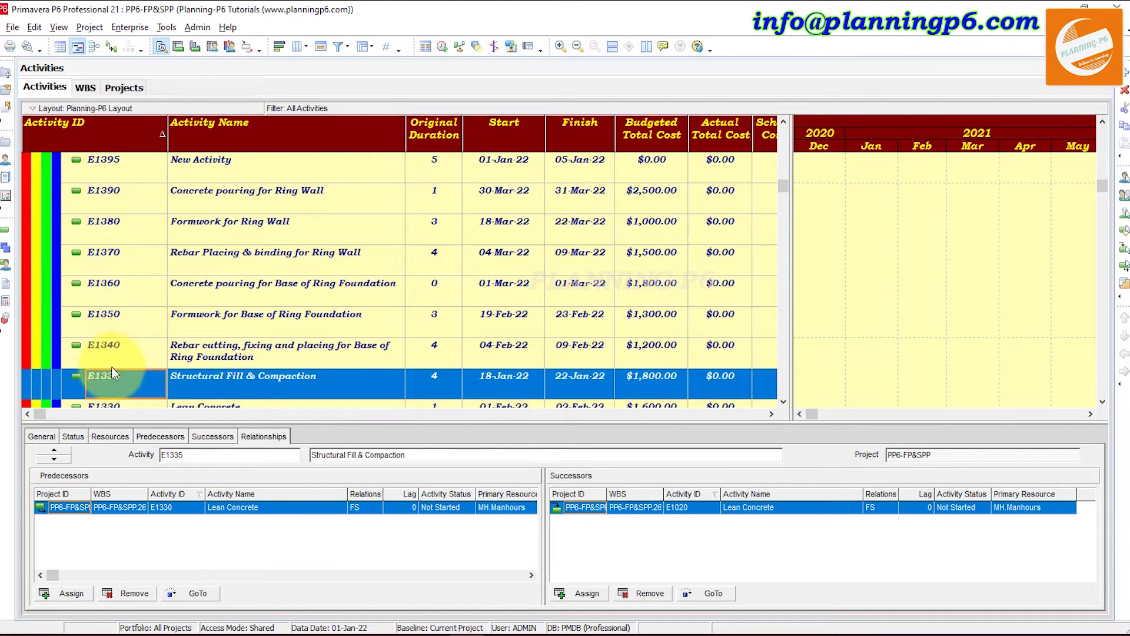
scroll(124, 347, down, 3)
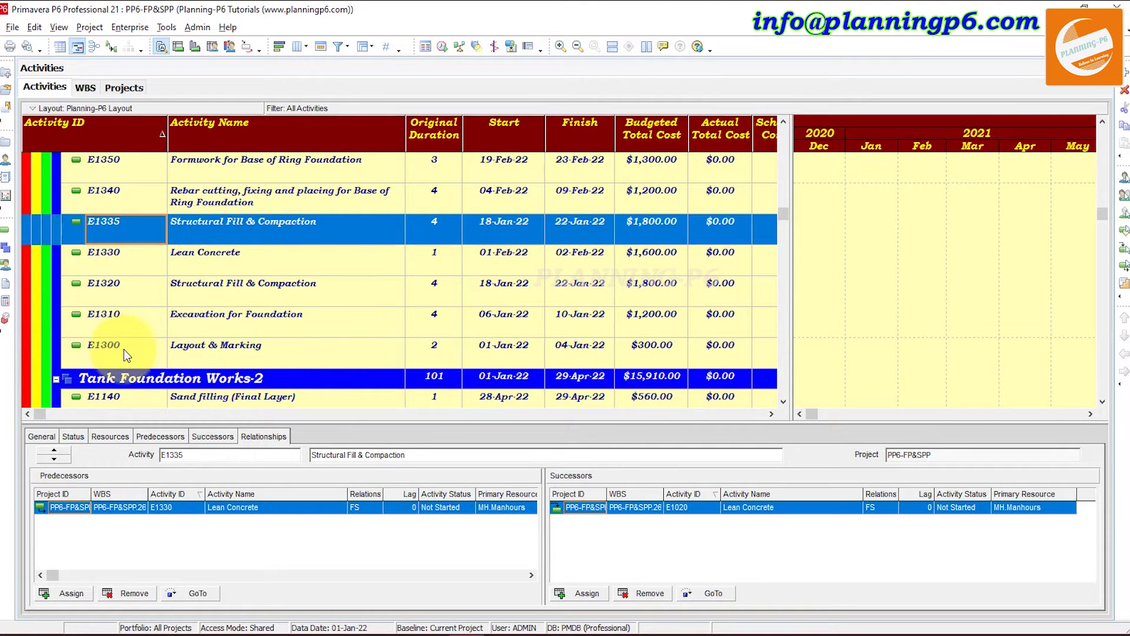
scroll(136, 348, up, 8)
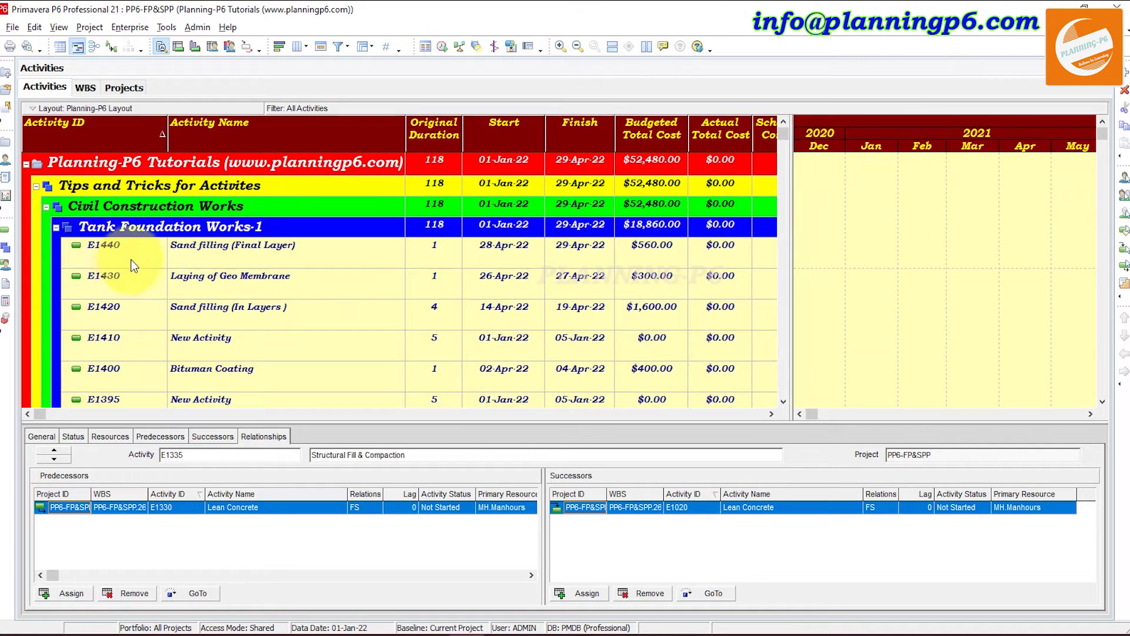
click(144, 132)
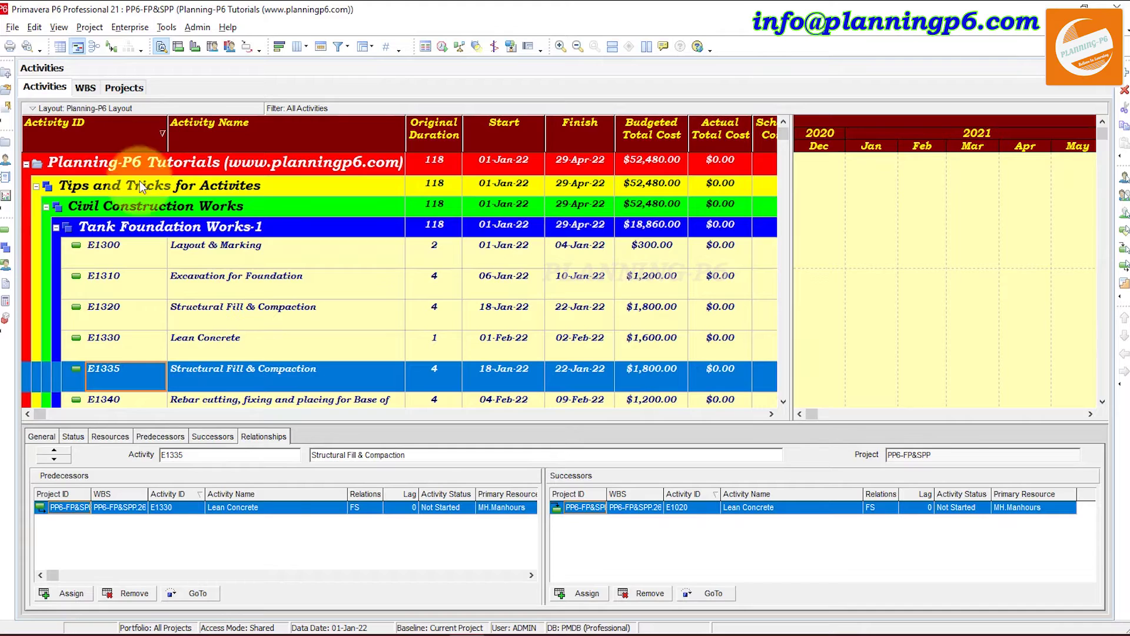
Renumber the ID of the Layout & Marking activity by auto-number with prefix P, suffix 1000 and increment 10.
click(113, 259)
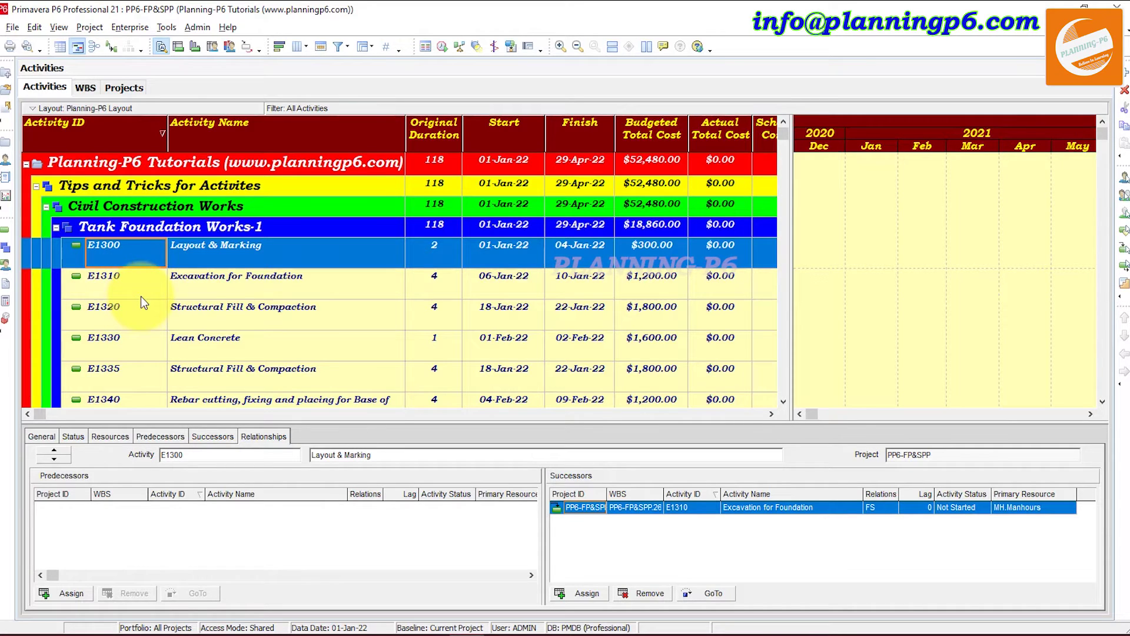
right_click(141, 254)
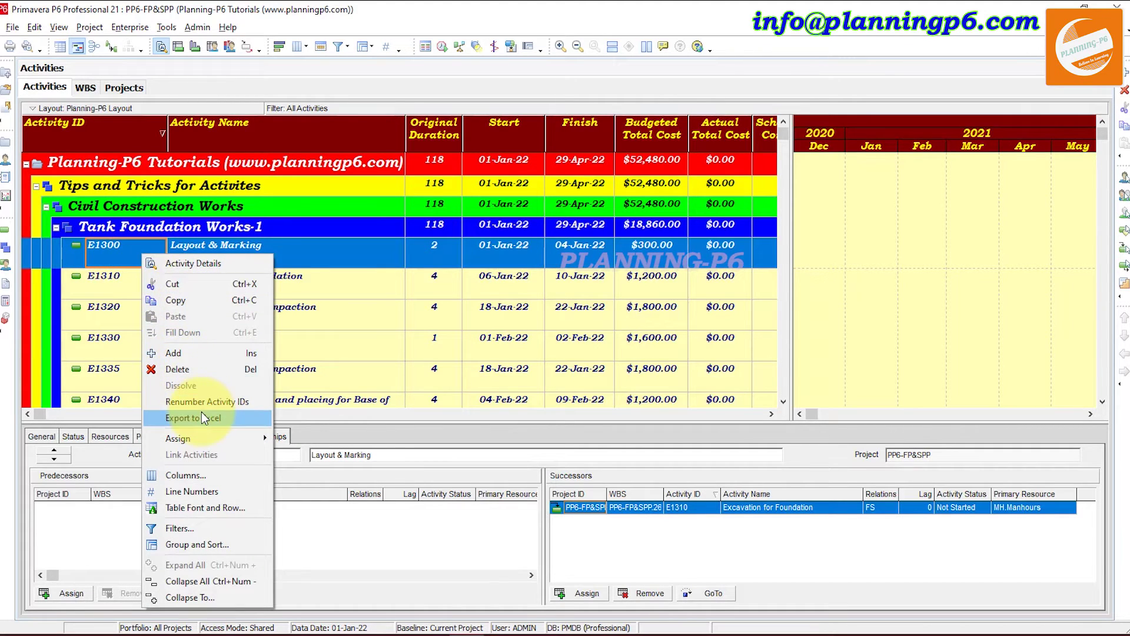
click(214, 400)
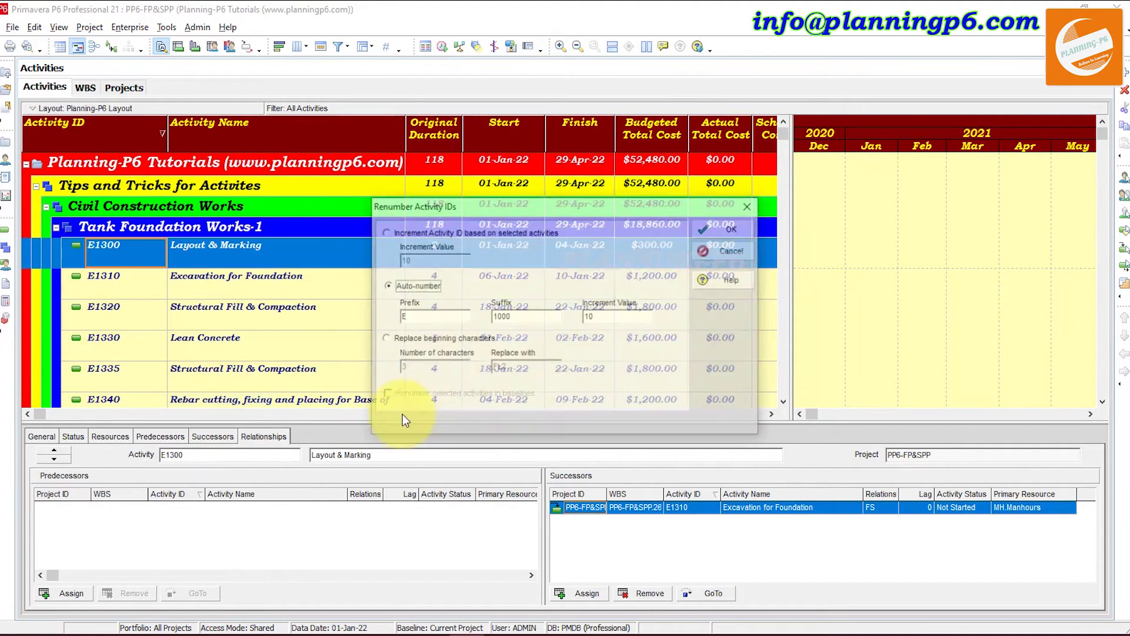
double_click(432, 316)
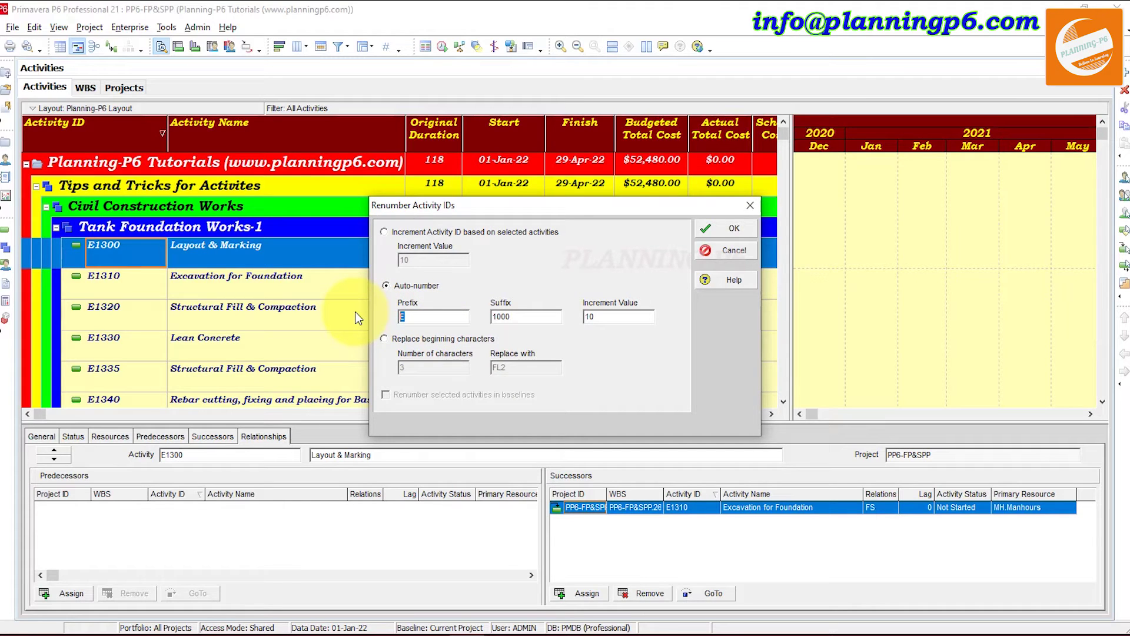
text(P)
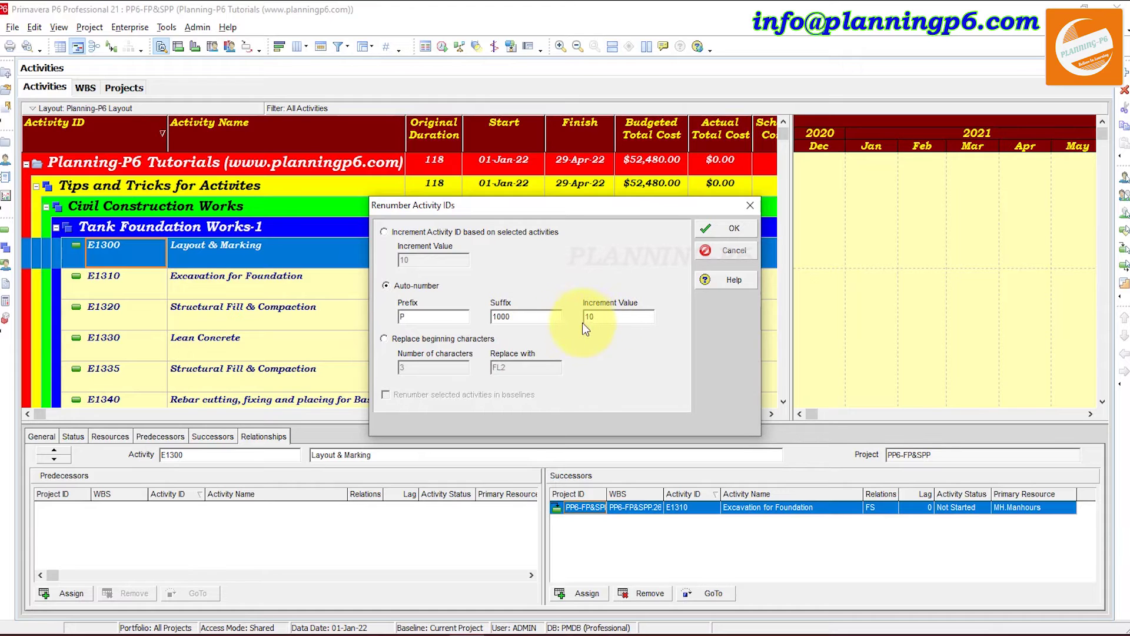
click(729, 232)
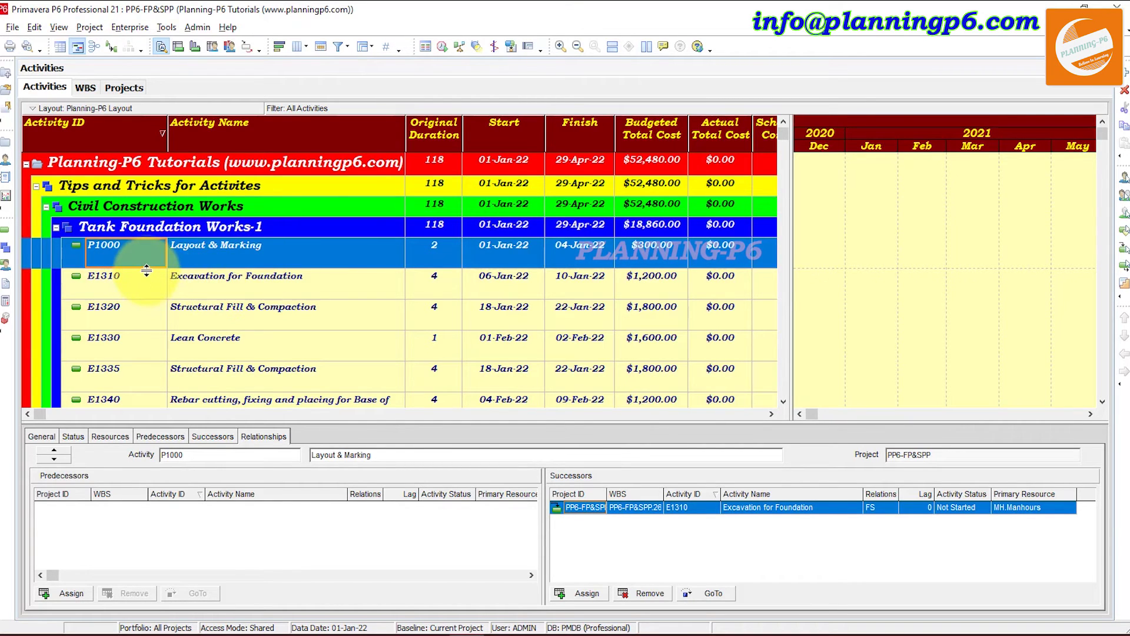
scroll(194, 276, down, 5)
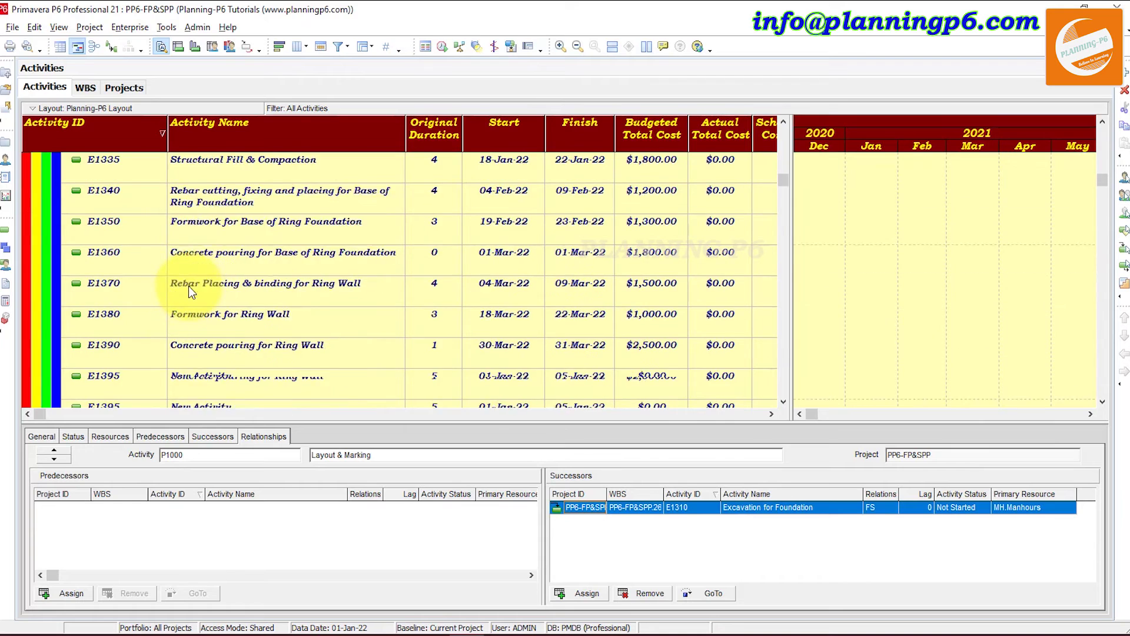
Renumber the IDs of all activities in the project by auto-number with prefix PP, suffix 1000 and increment 10.
scroll(176, 290, down, 1)
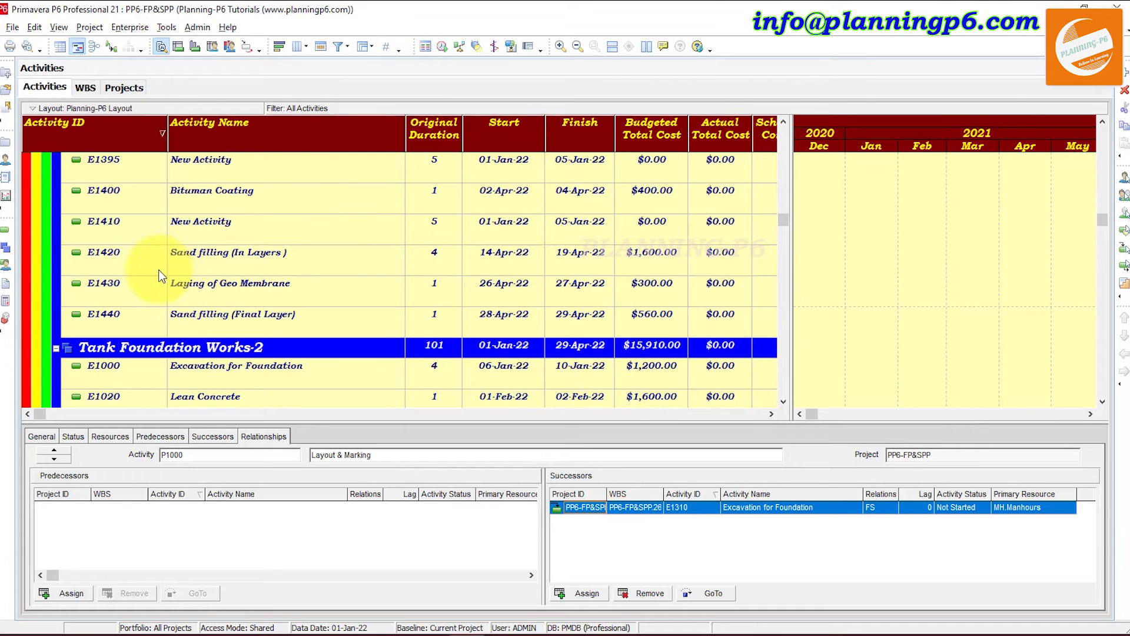
key(ctrl+a)
right_click(198, 268)
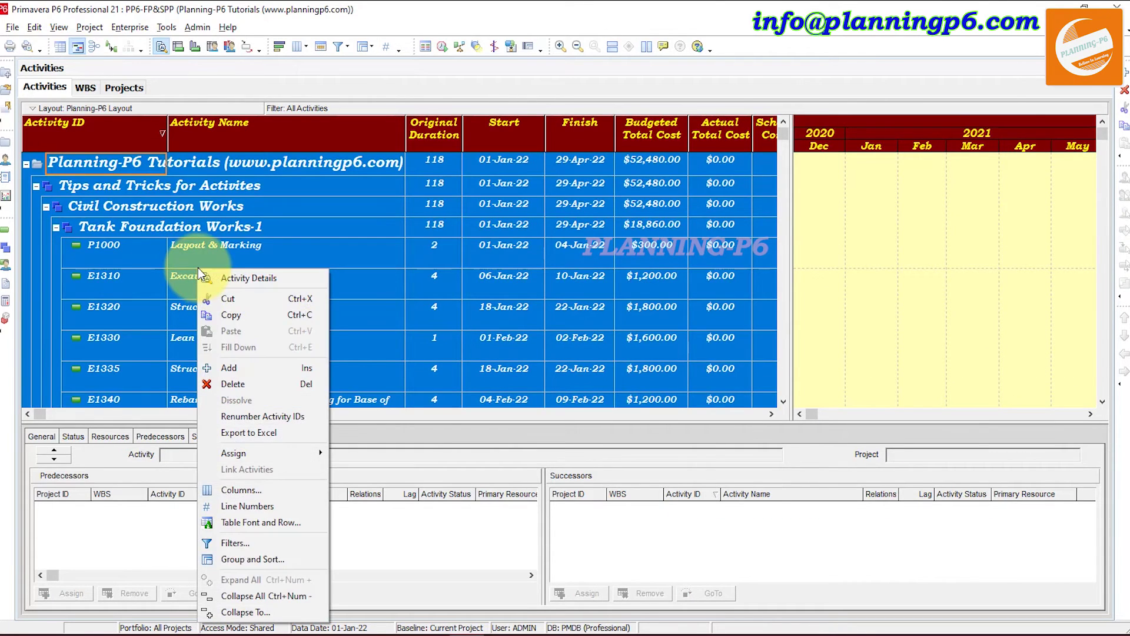
click(278, 417)
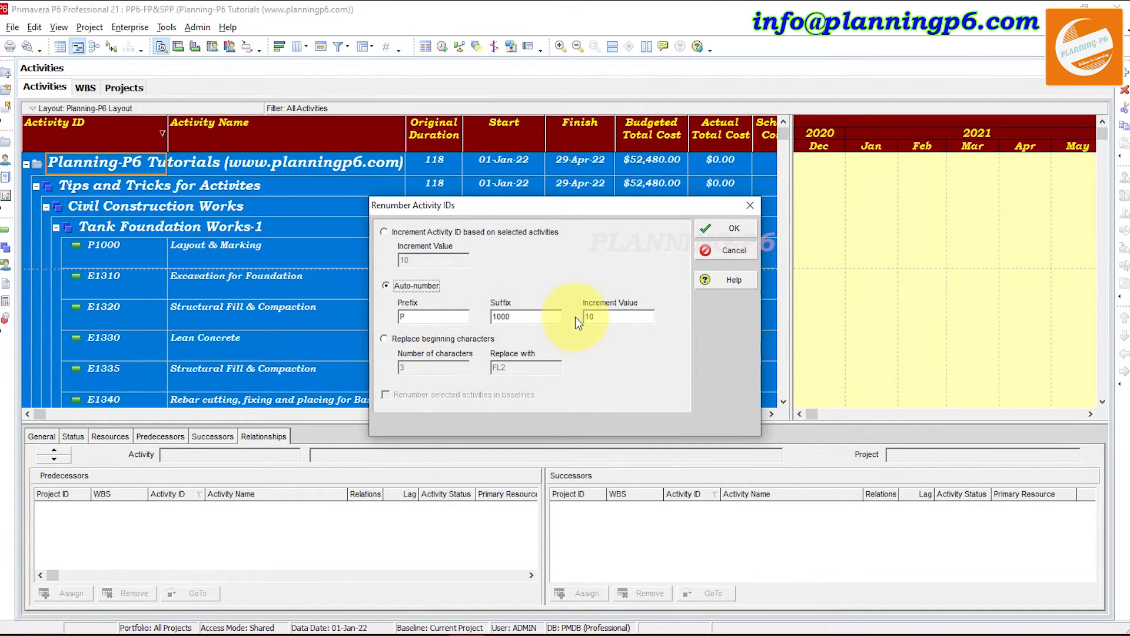
double_click(422, 317)
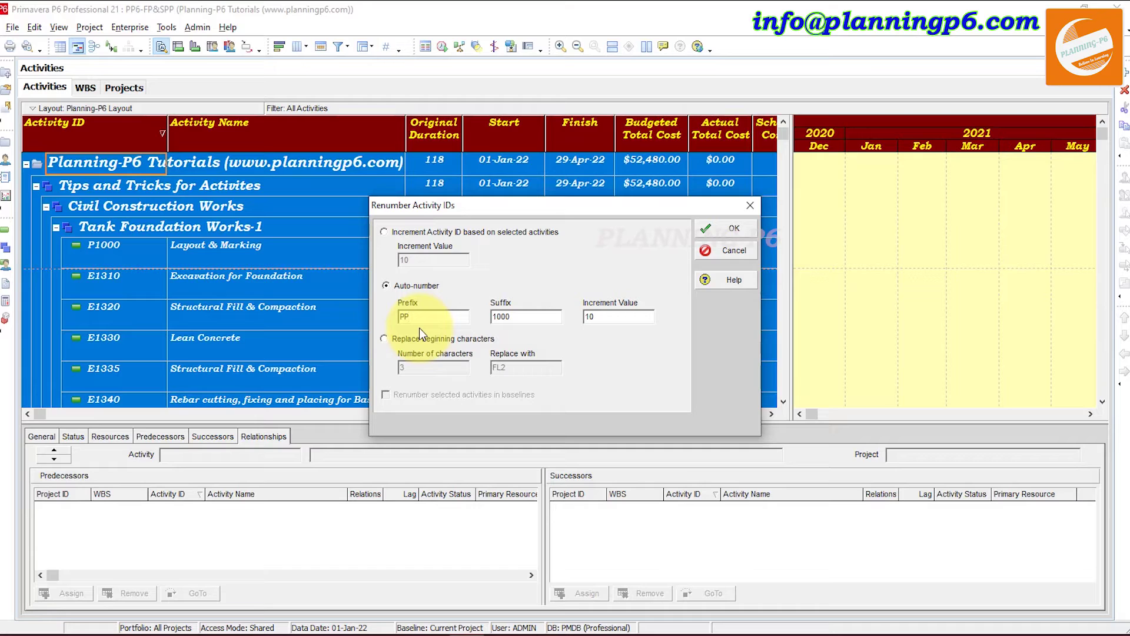
click(713, 228)
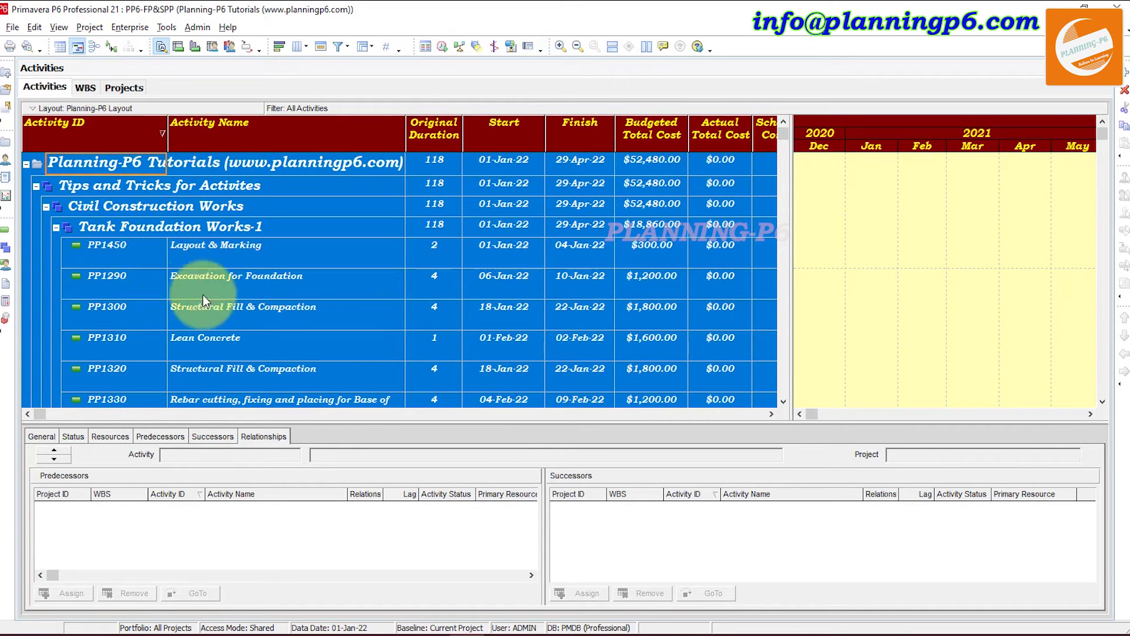
scroll(157, 259, down, 5)
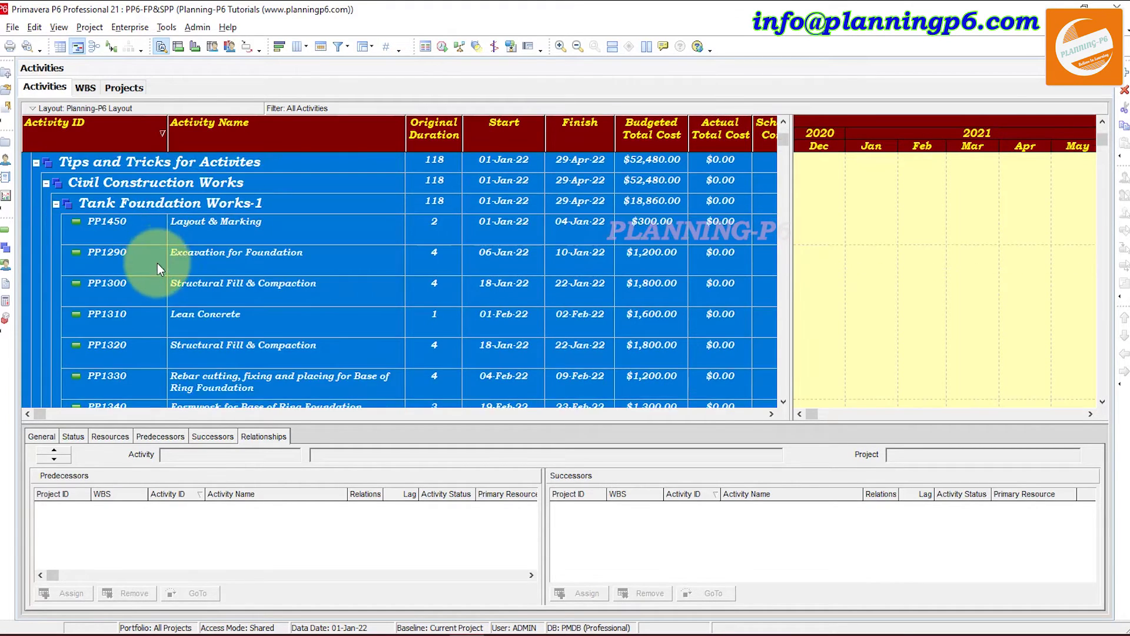
scroll(149, 295, down, 1)
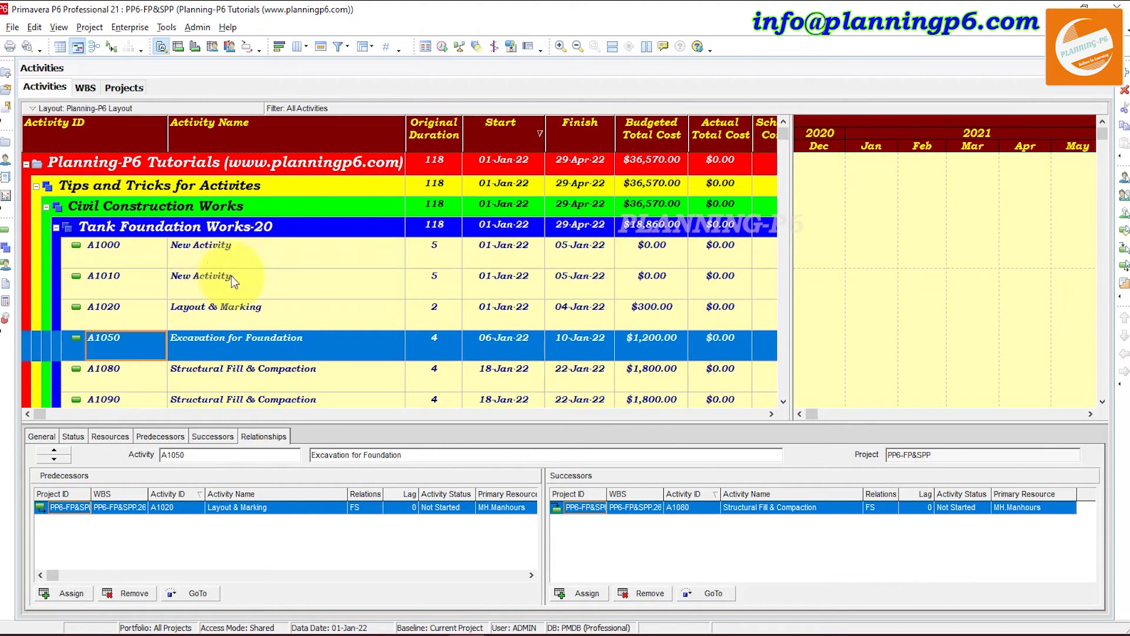
Change the ID of the second New Activity in Tank Foundation Works-20 to A1012.
click(211, 255)
click(207, 285)
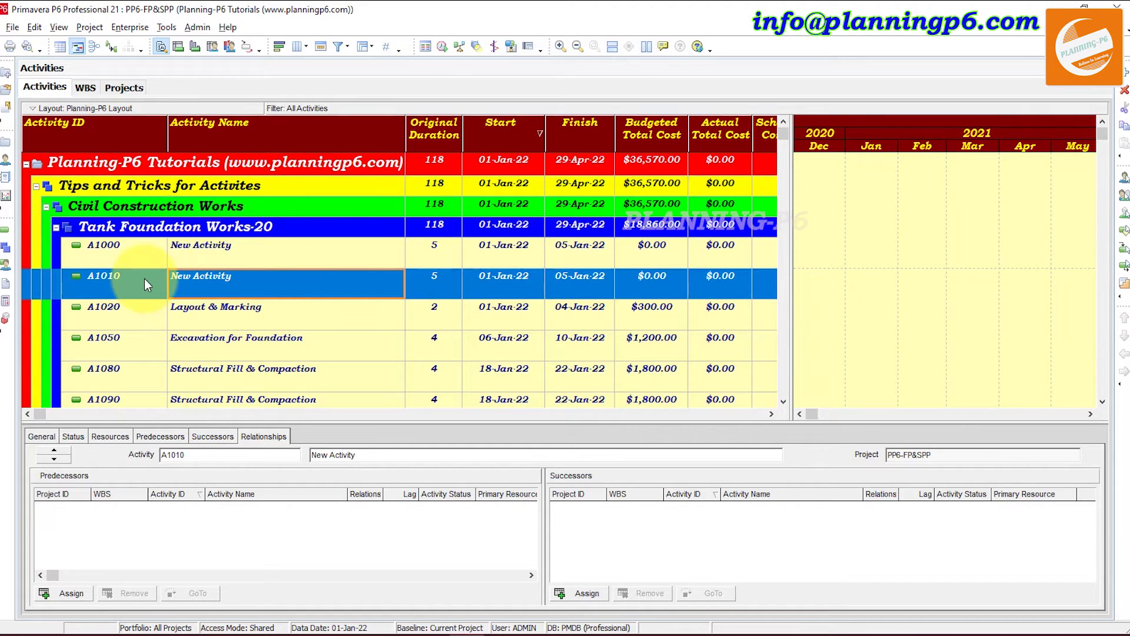
scroll(145, 280, down, 5)
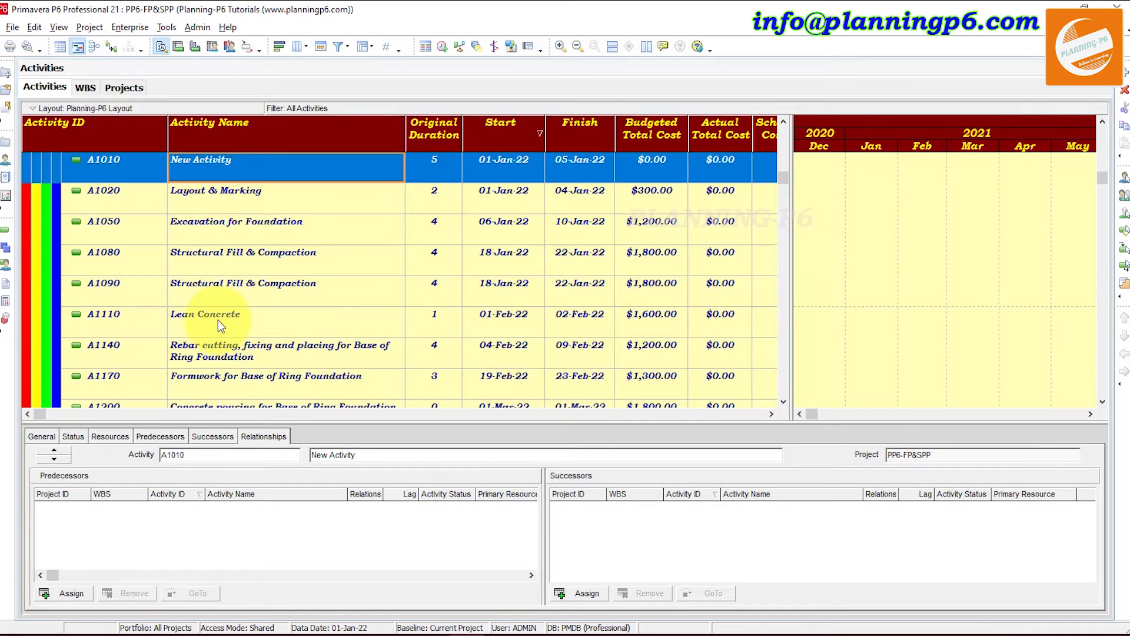
scroll(199, 313, up, 3)
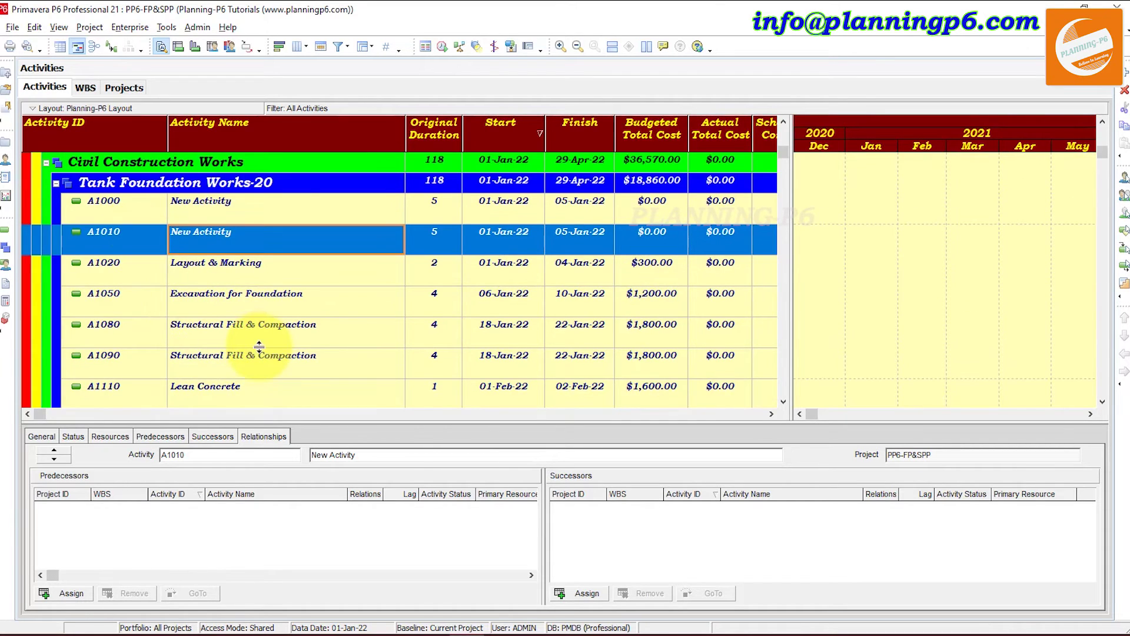
scroll(257, 347, down, 1)
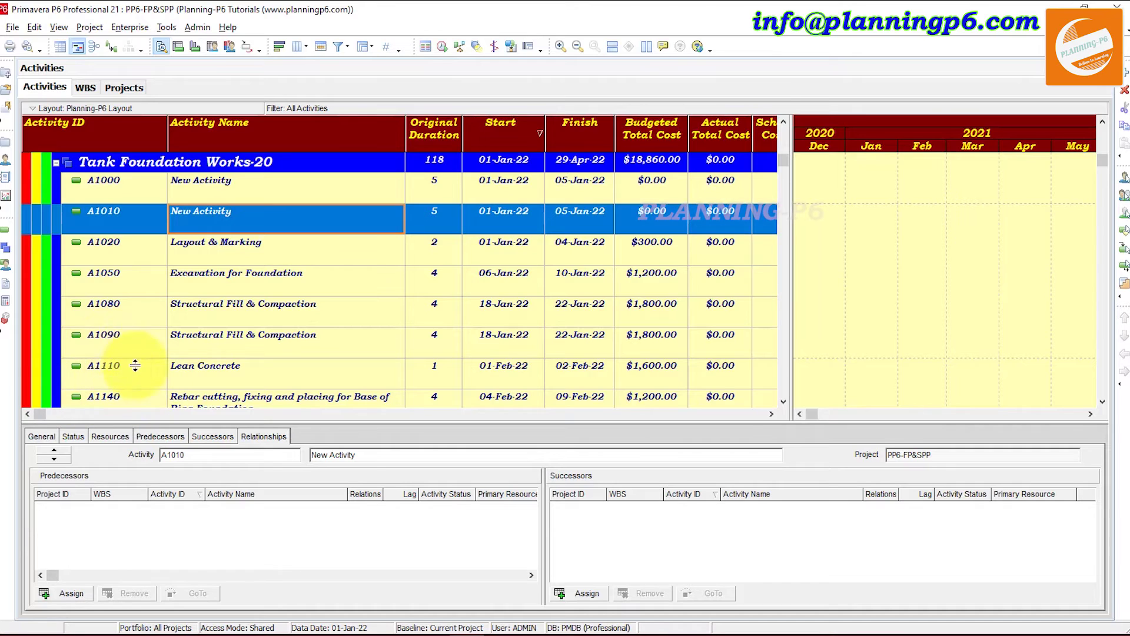
scroll(168, 359, up, 1)
click(139, 284)
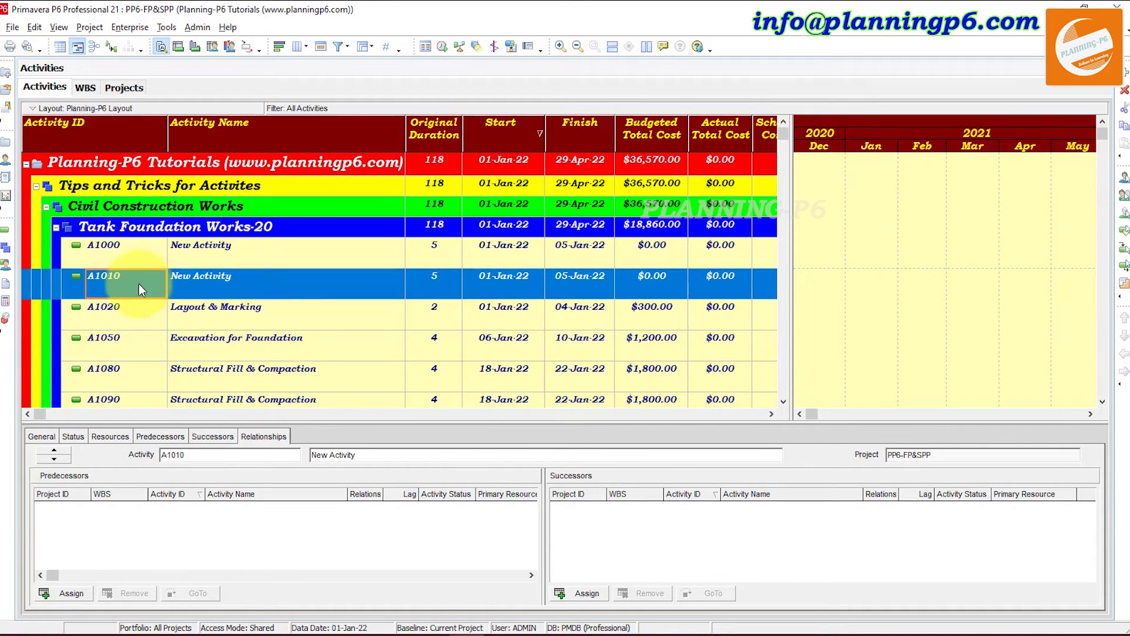
click(140, 276)
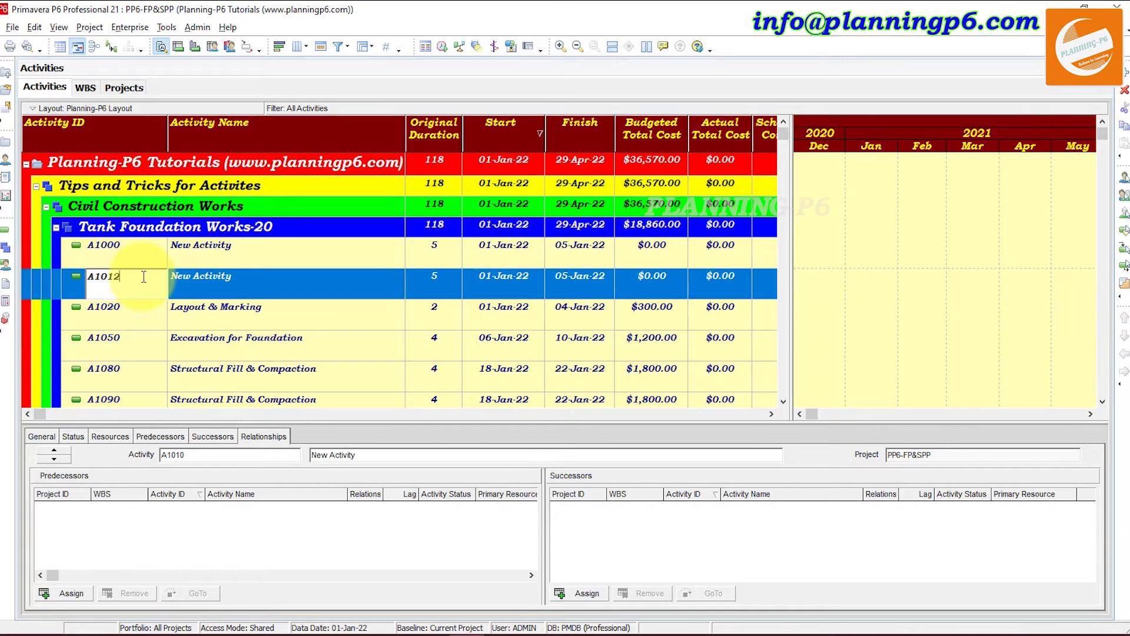
text(2)
Change the ID of the first New Activity in Tank Foundation Works-20 to A1113.
click(130, 249)
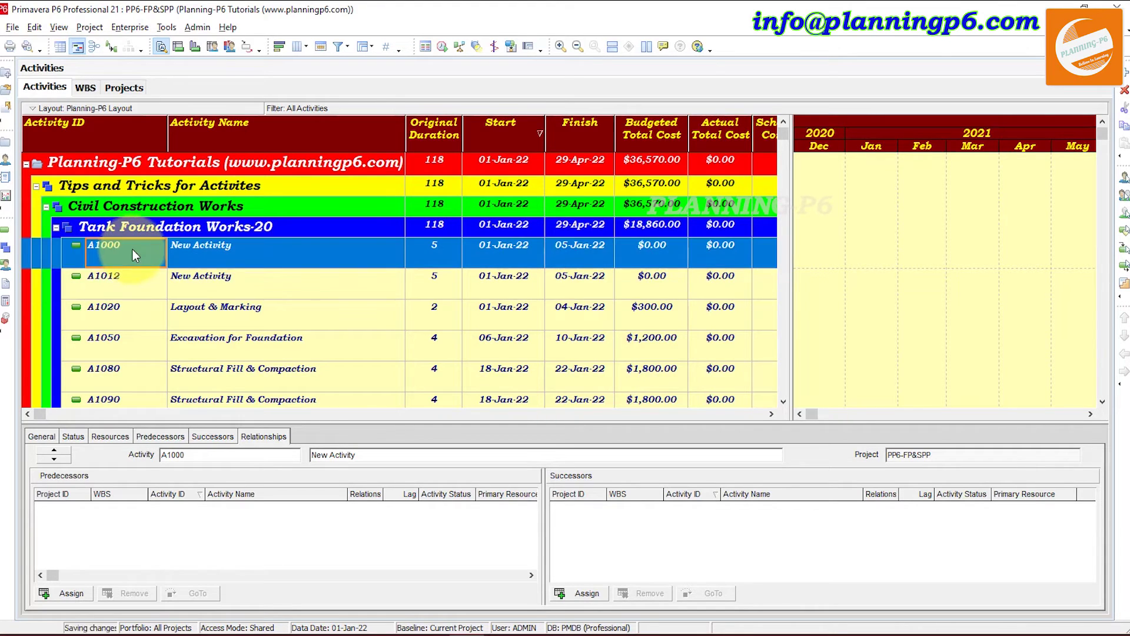
click(146, 249)
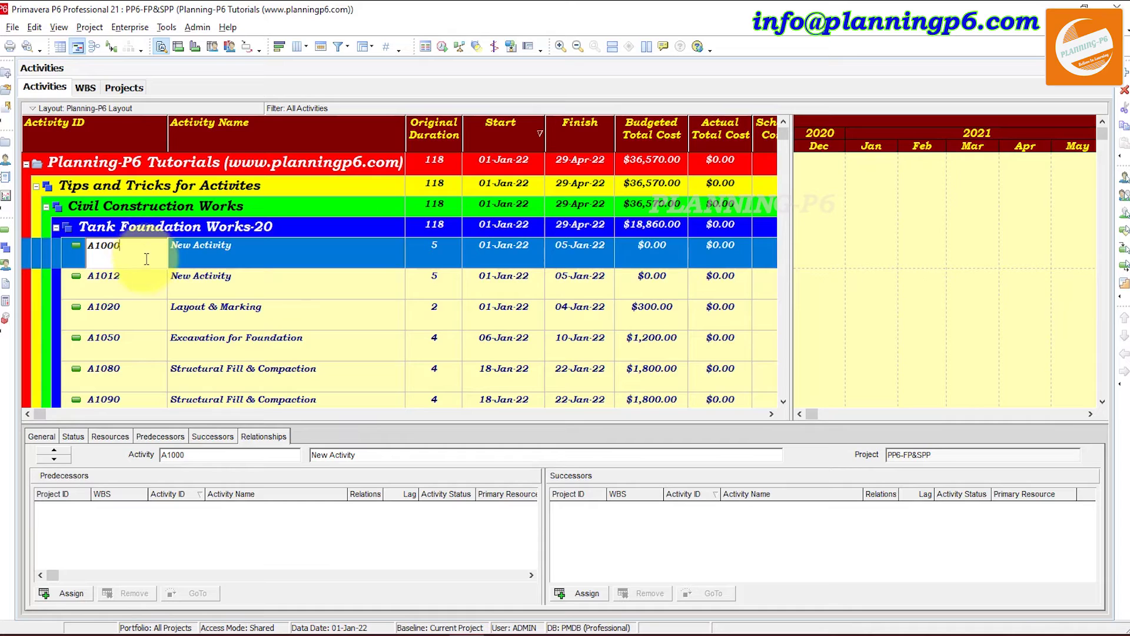
key(BackSpace)
key(BackSpace)
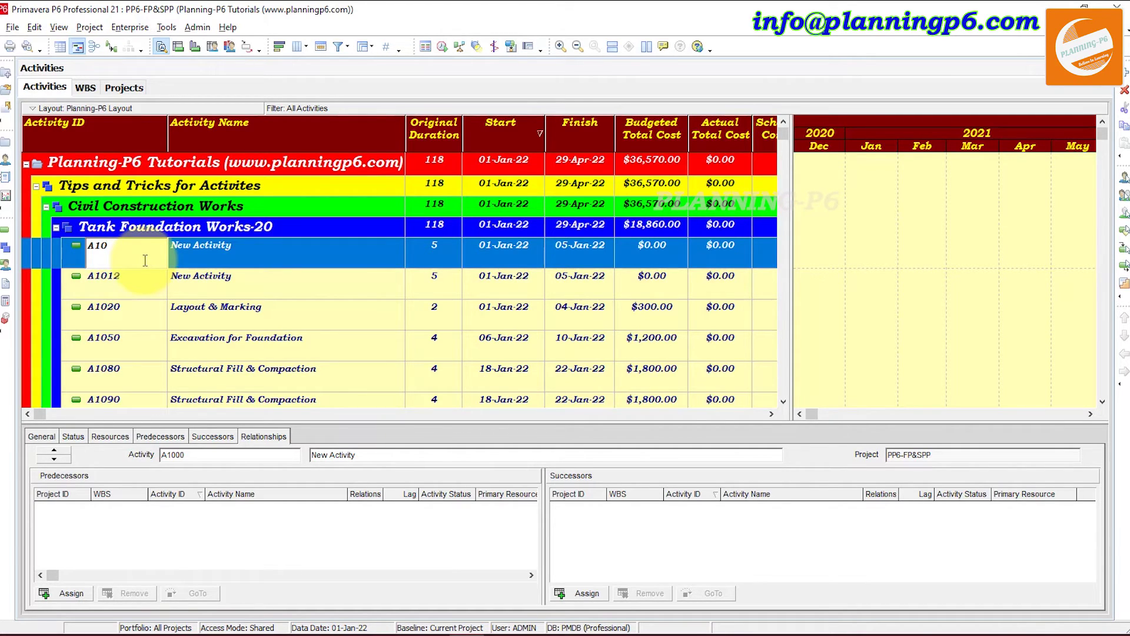
key(BackSpace)
text(1113)
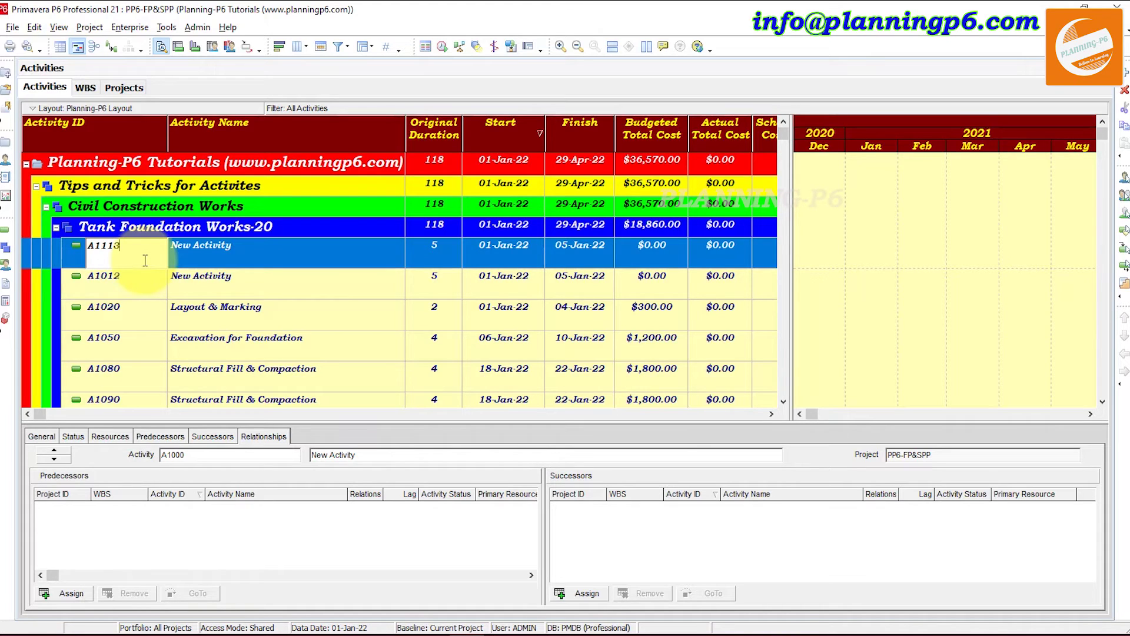
key(Return)
scroll(147, 265, down, 1)
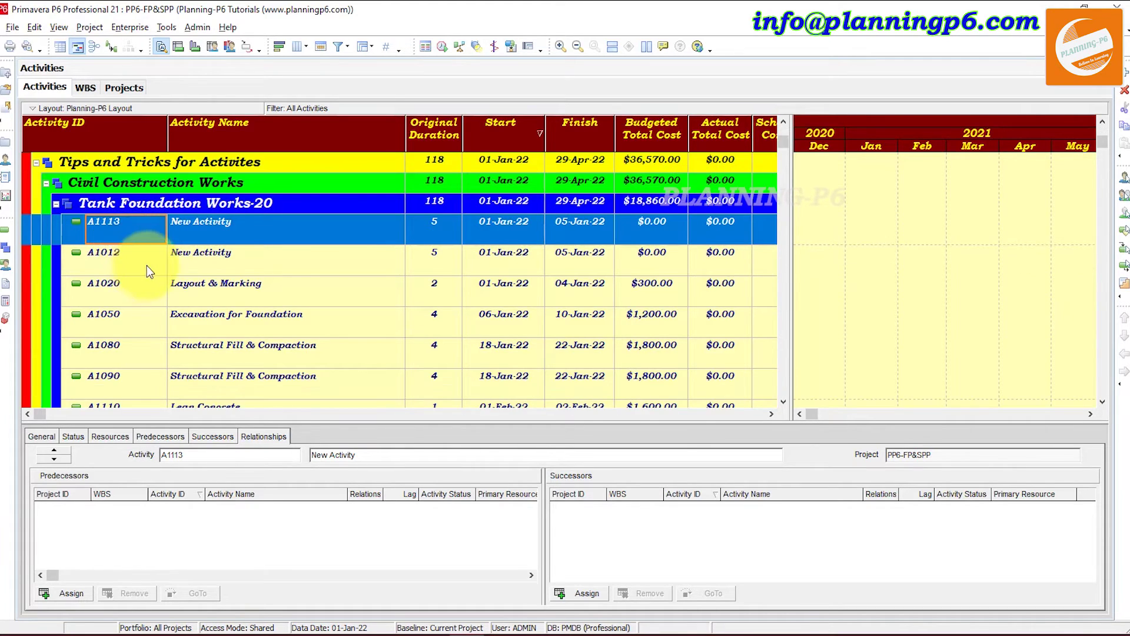
scroll(452, 270, up, 1)
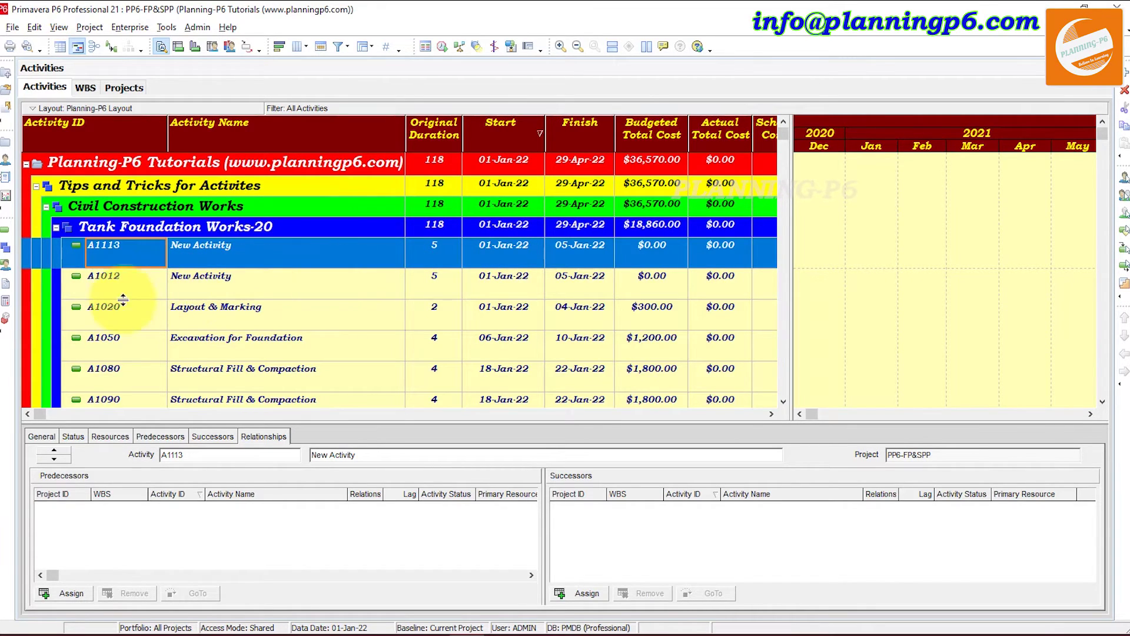
Sort the activities by Activity ID in ascending order and check the new activities' positions.
click(108, 136)
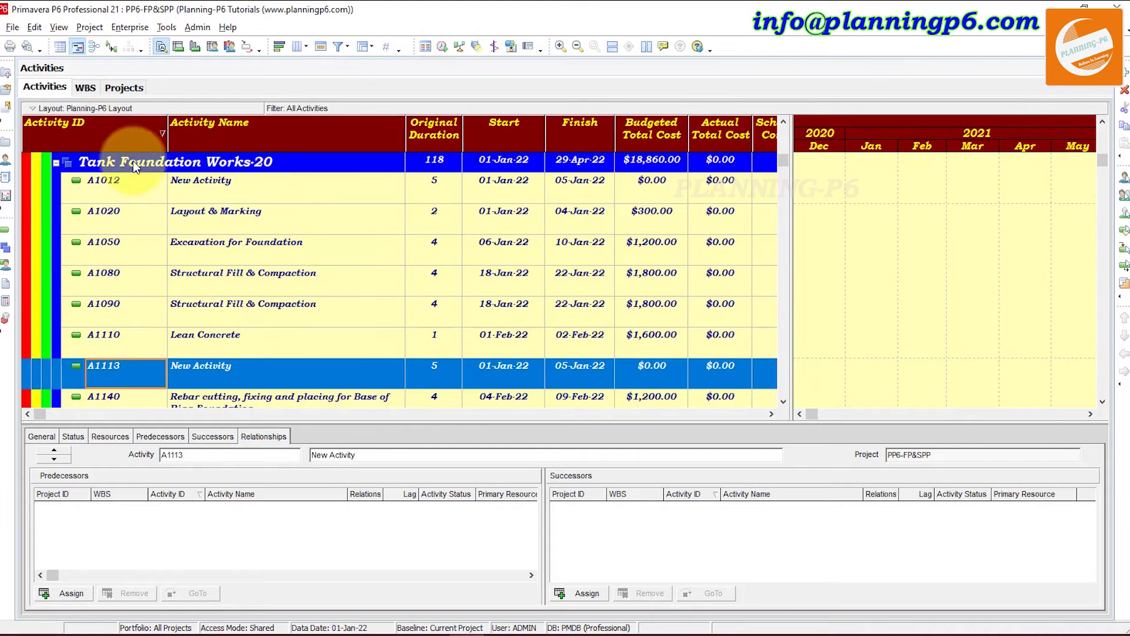
scroll(133, 292, down, 2)
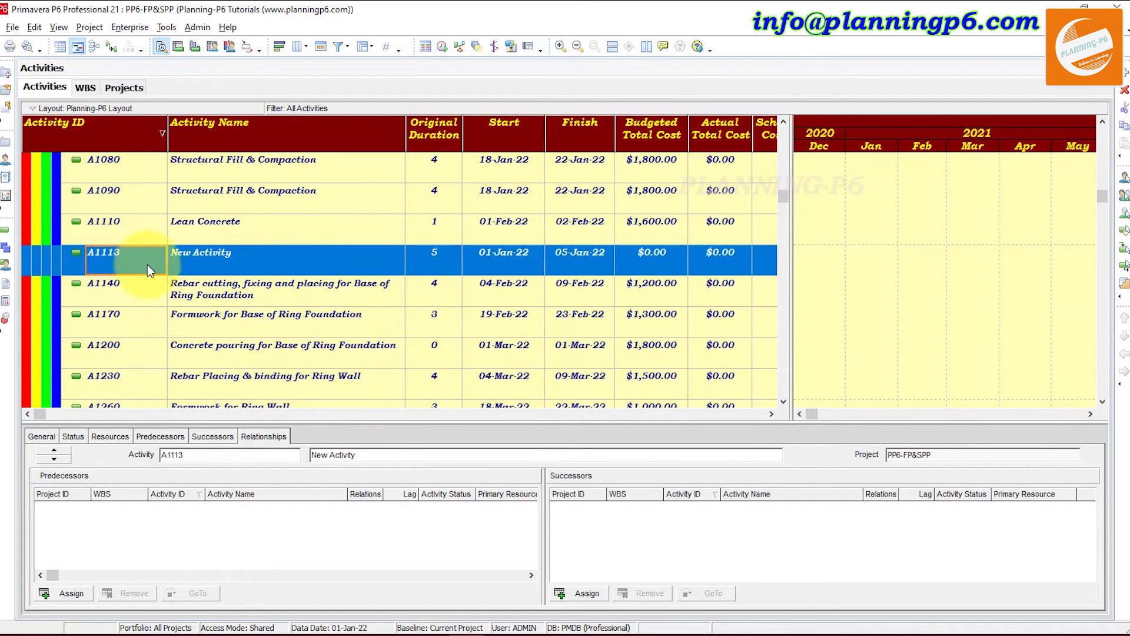
scroll(130, 291, up, 3)
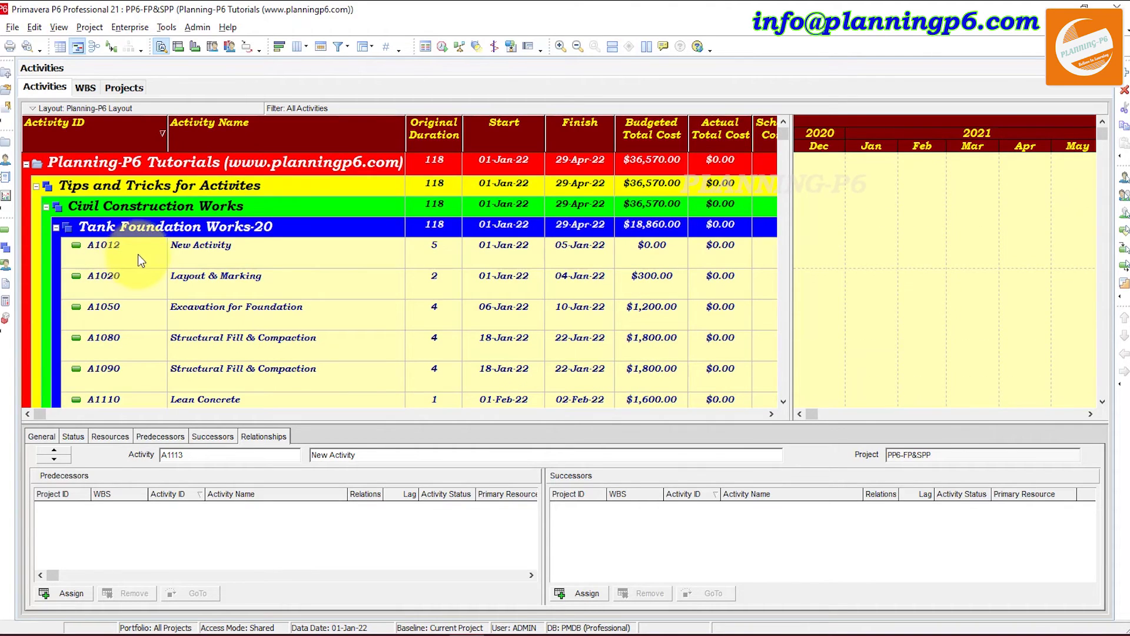
Change the ID of the New Activity above Layout & Marking in Tank Foundation Works-20 to A1112.
click(142, 255)
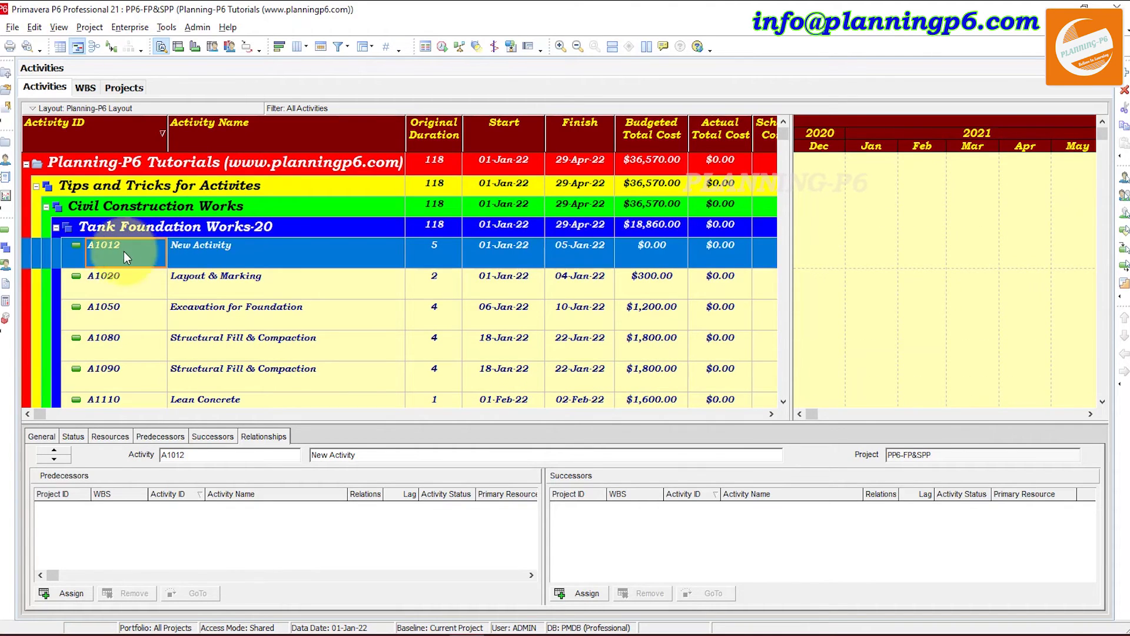
click(138, 252)
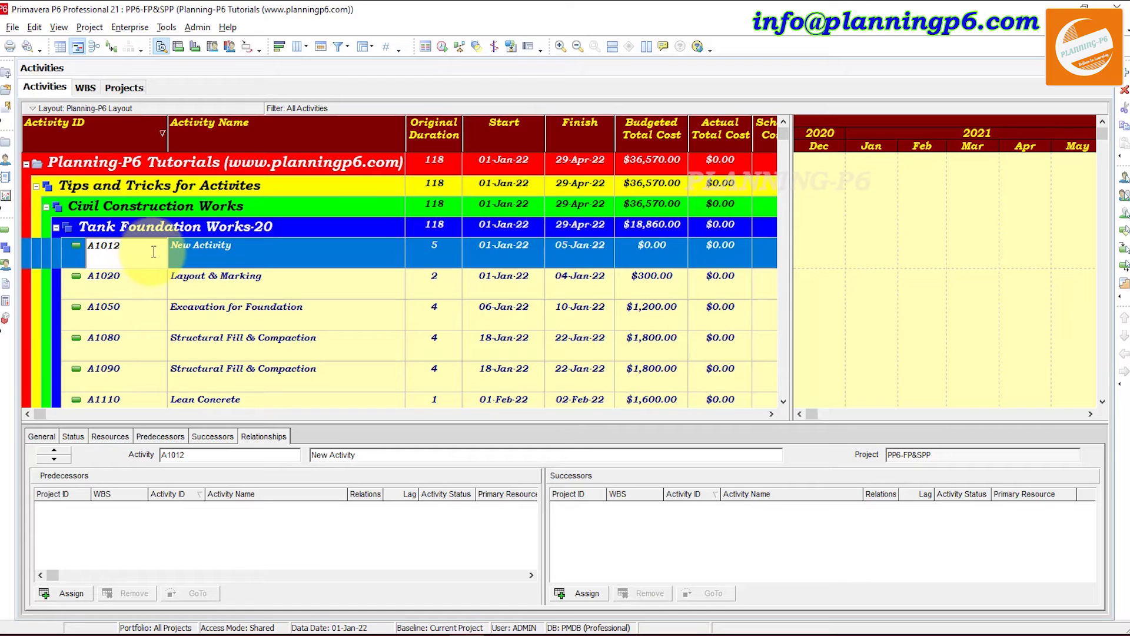
key(Left)
key(Left)
key(BackSpace)
text(1)
key(Return)
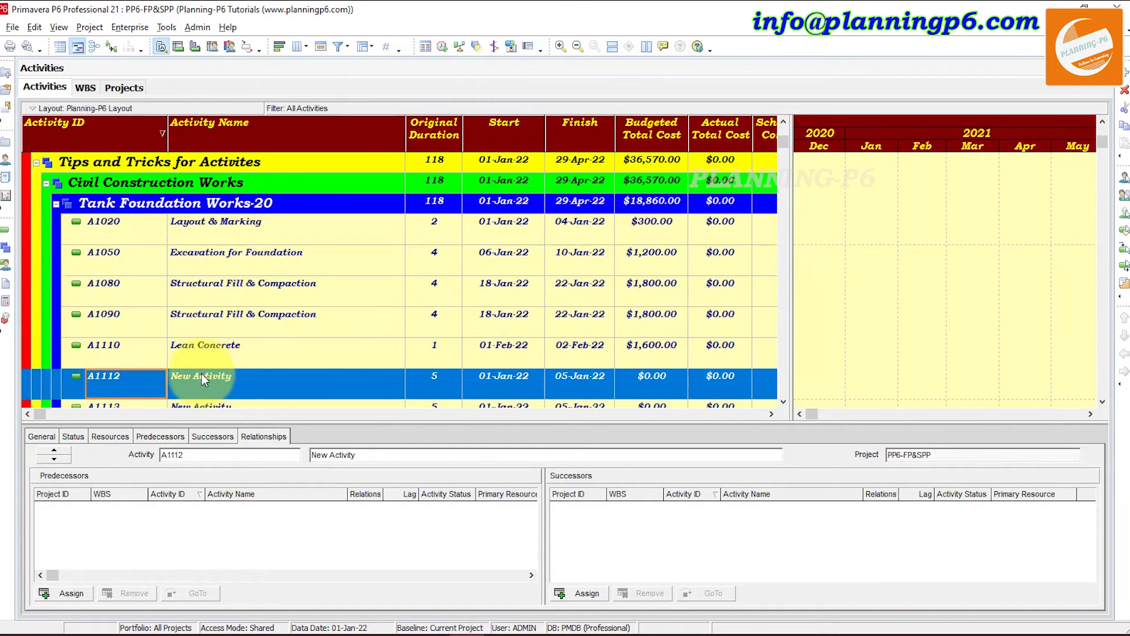
scroll(201, 373, down, 2)
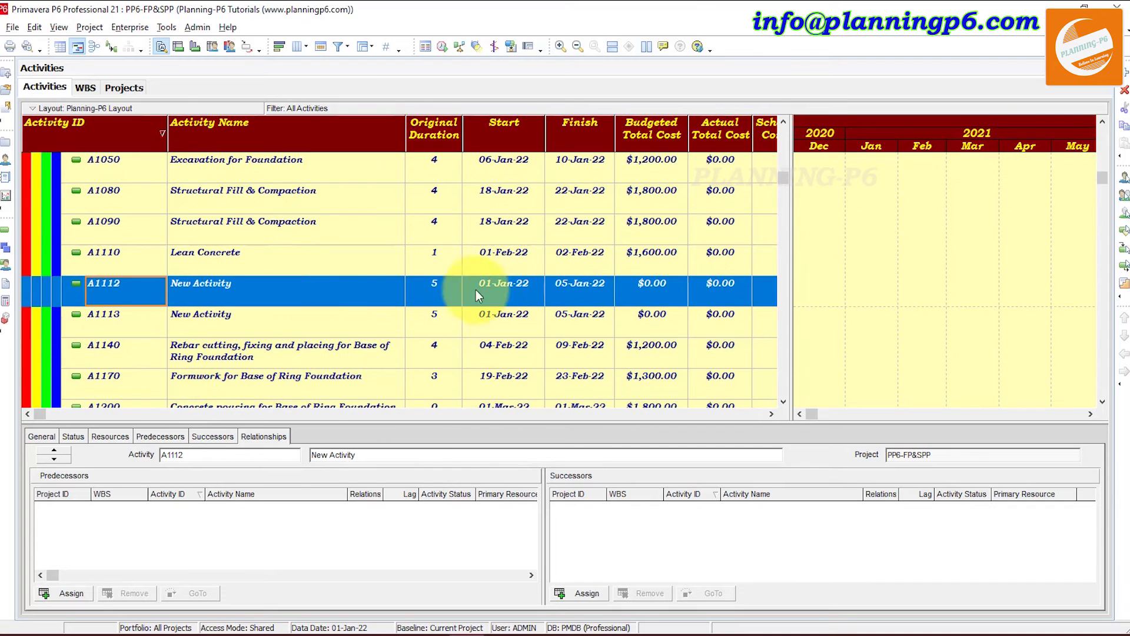
Sort the activities by Finish date in ascending and descending order, and by Start date.
click(588, 143)
scroll(277, 298, up, 3)
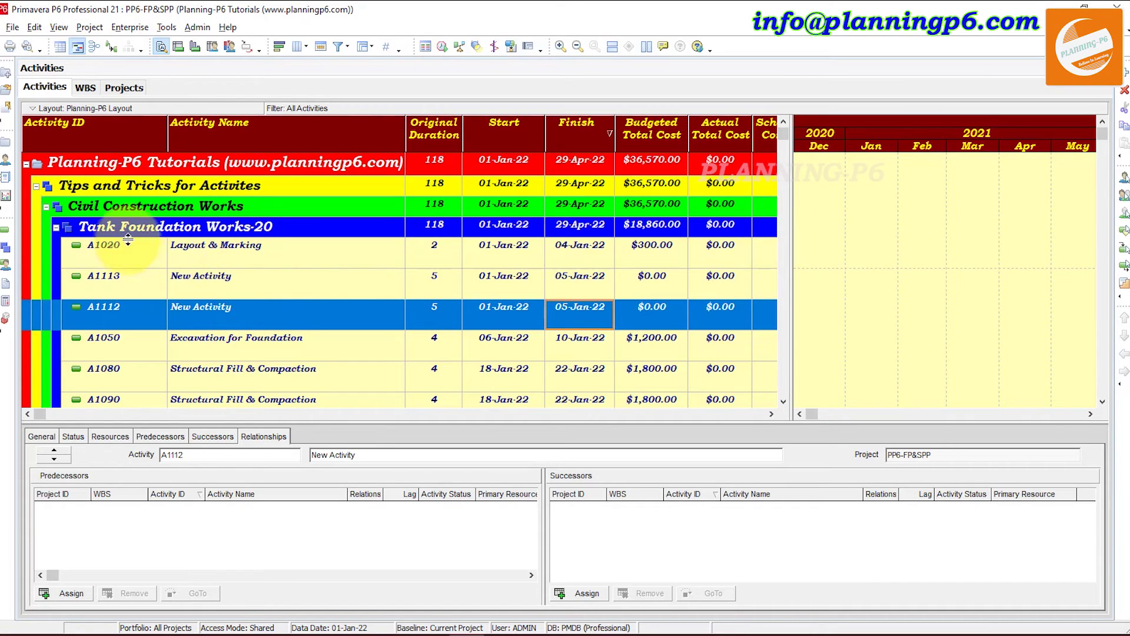
click(604, 134)
scroll(531, 255, up, 3)
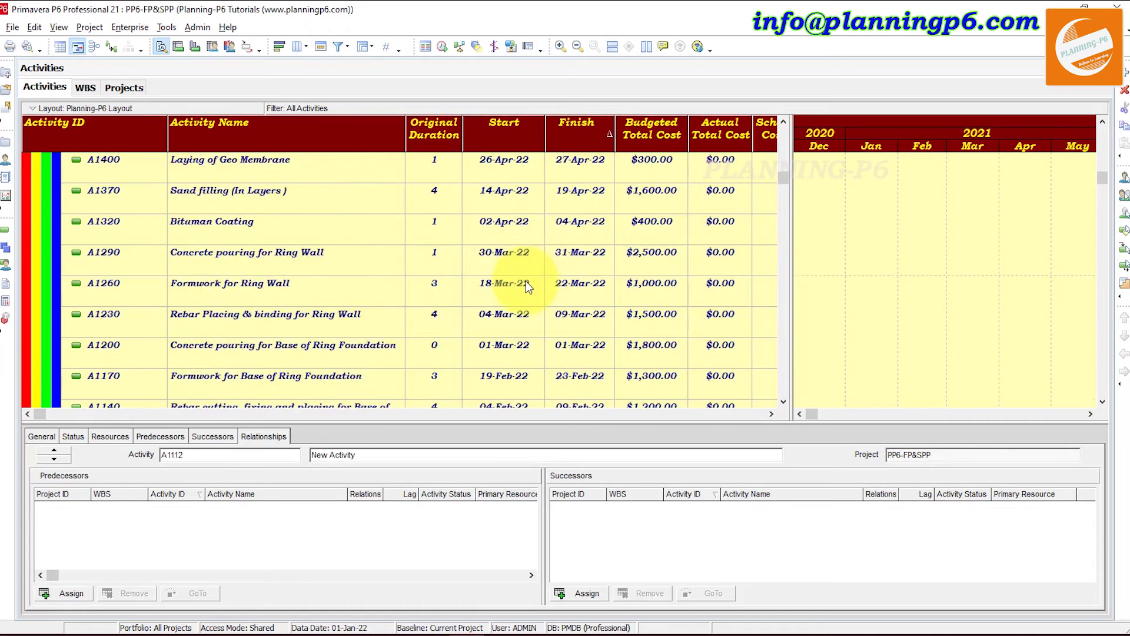
scroll(526, 287, up, 3)
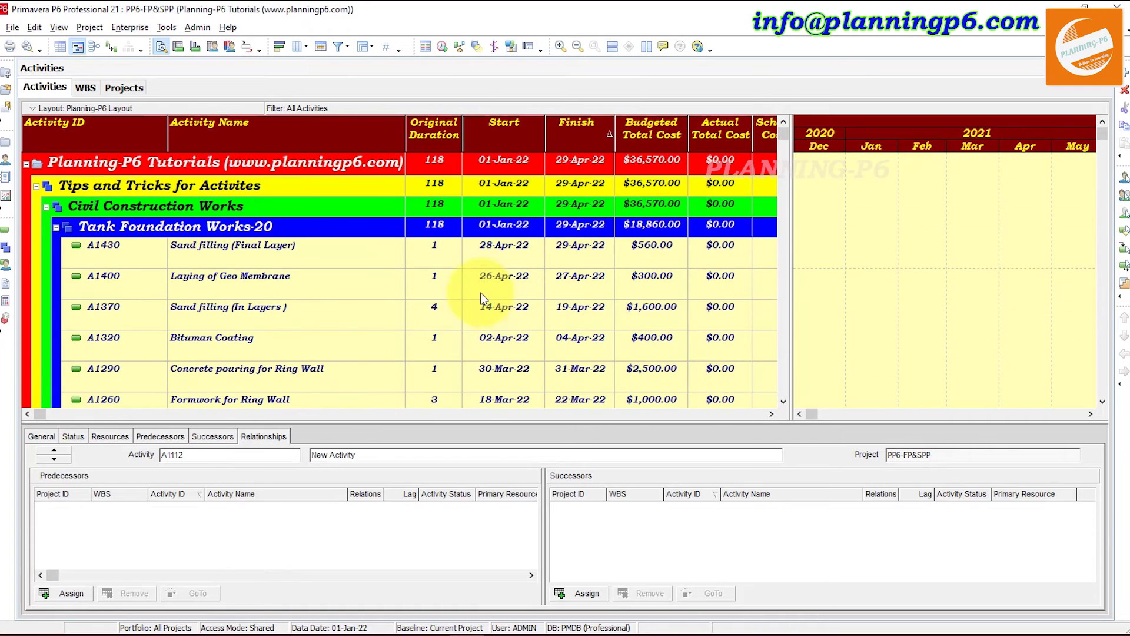
click(521, 133)
Sort the activities by Activity ID in descending order.
click(109, 139)
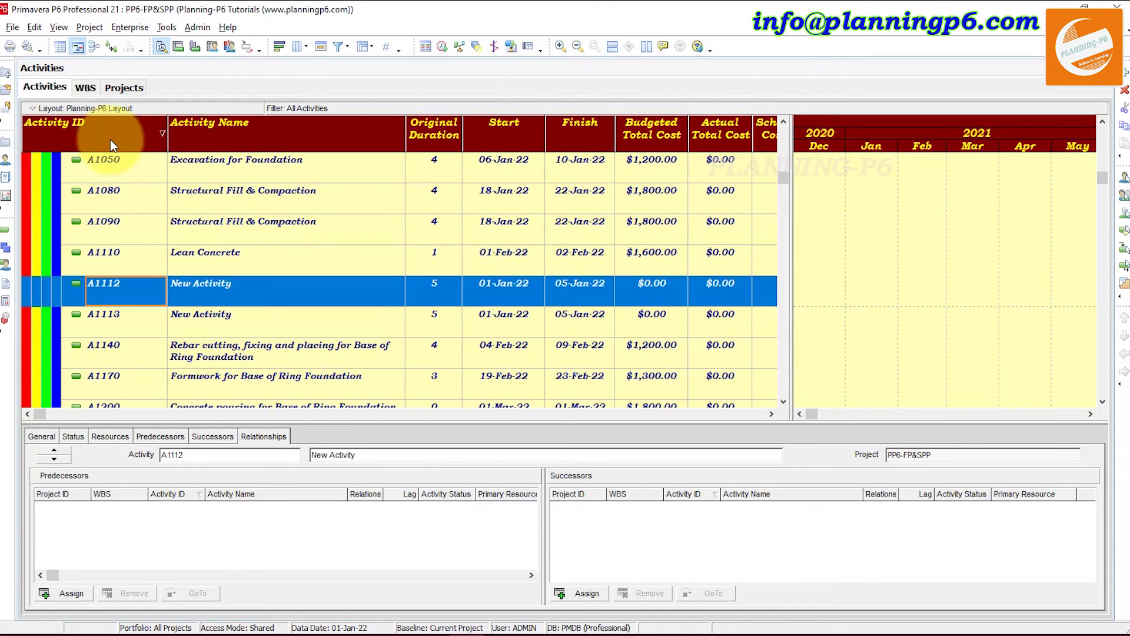
click(135, 133)
scroll(190, 263, up, 2)
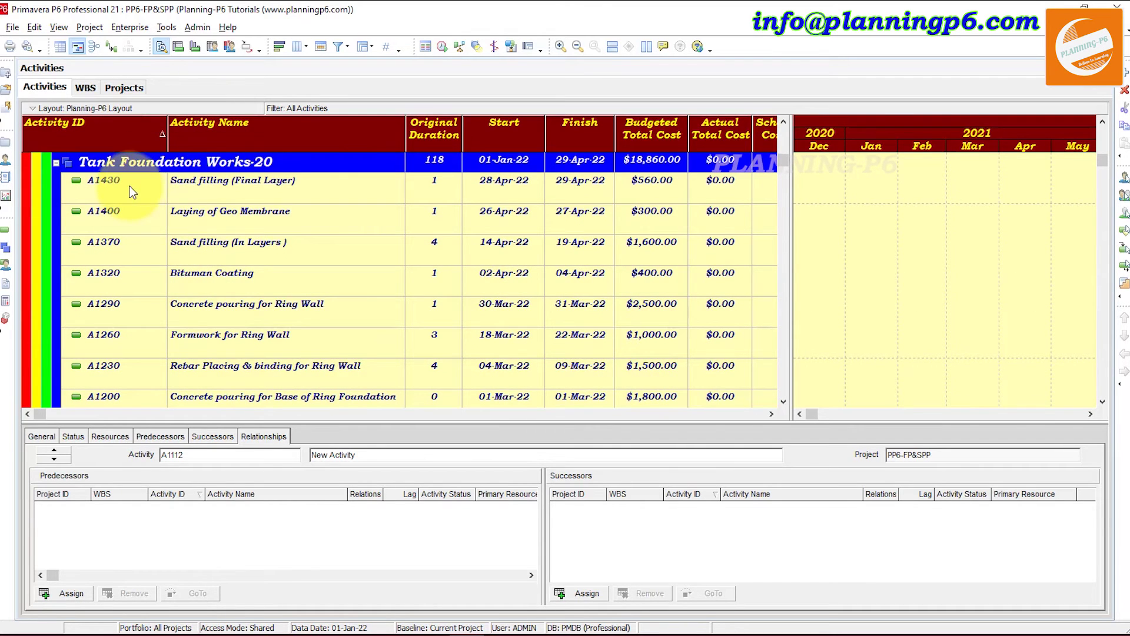
Renumber all activities with auto-numbering, using prefix B, suffix 2000 and an increment of 10.
key(ctrl+a)
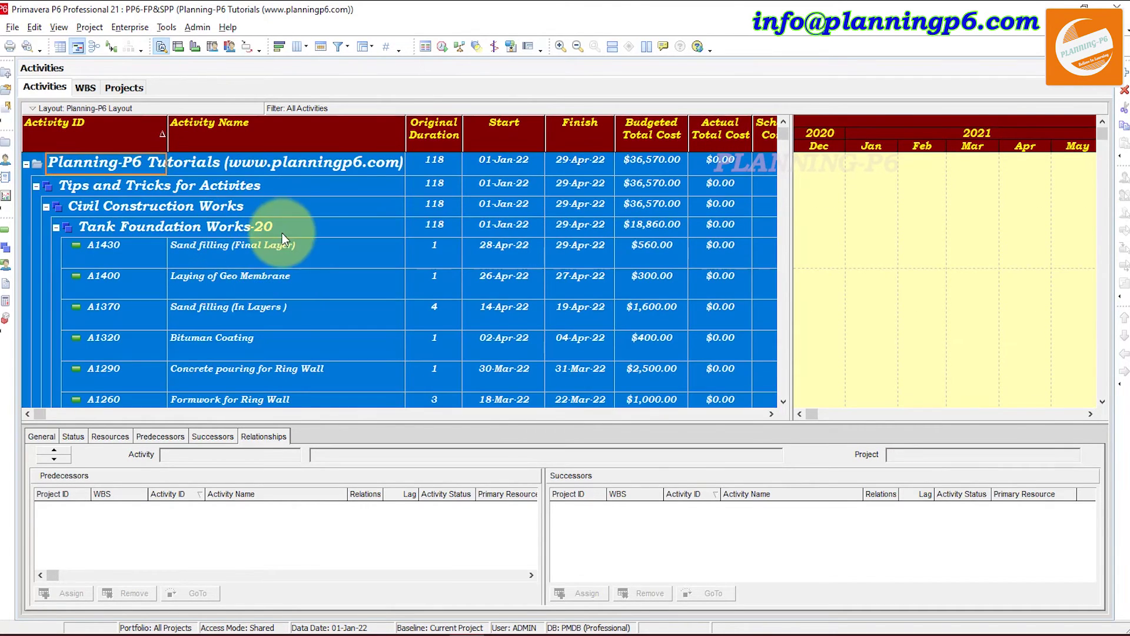
right_click(290, 257)
click(356, 405)
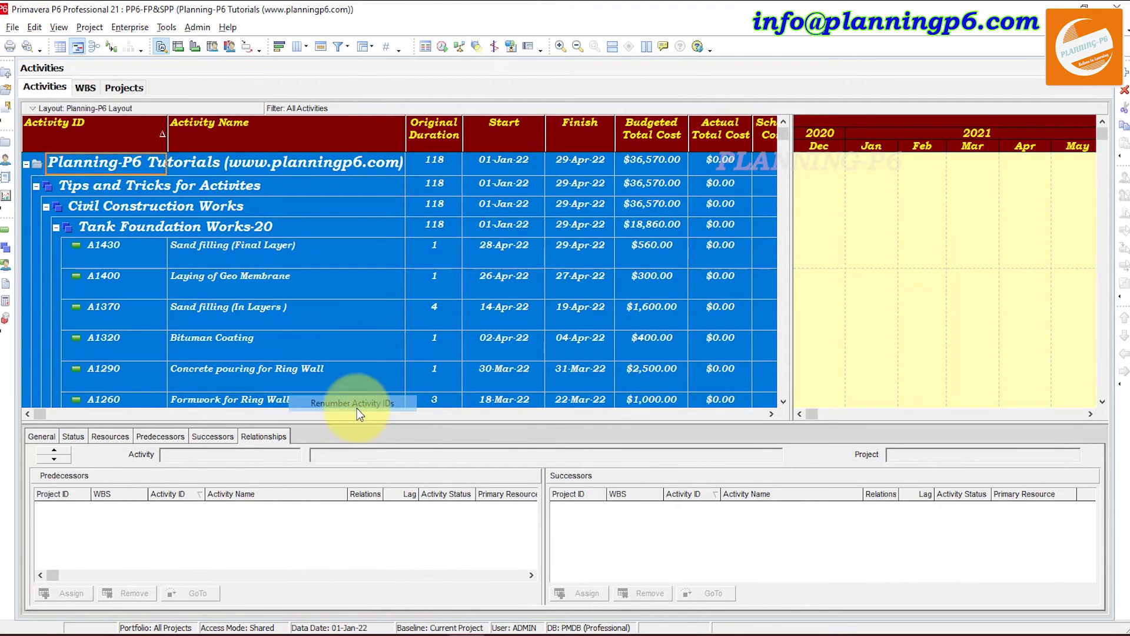
drag(433, 317, 378, 317)
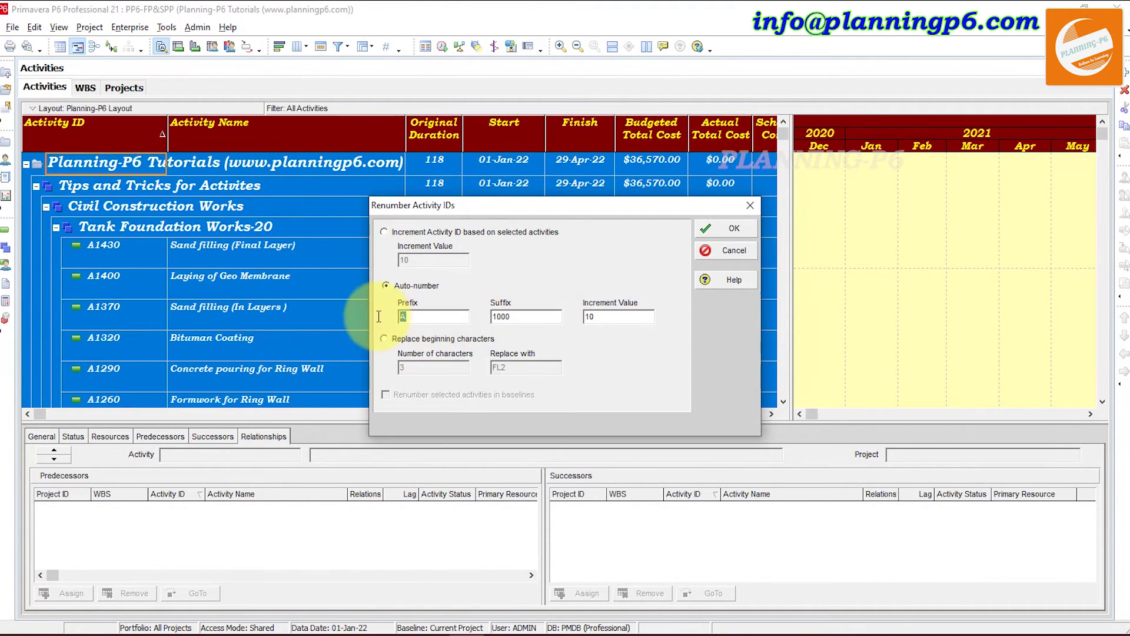
text(B)
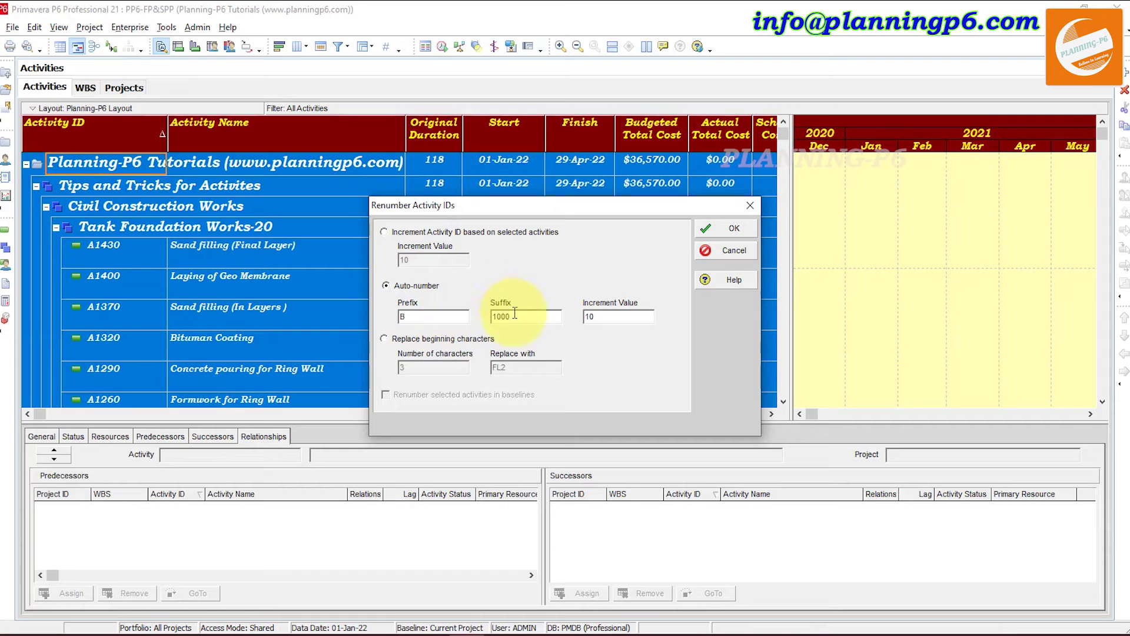
click(496, 318)
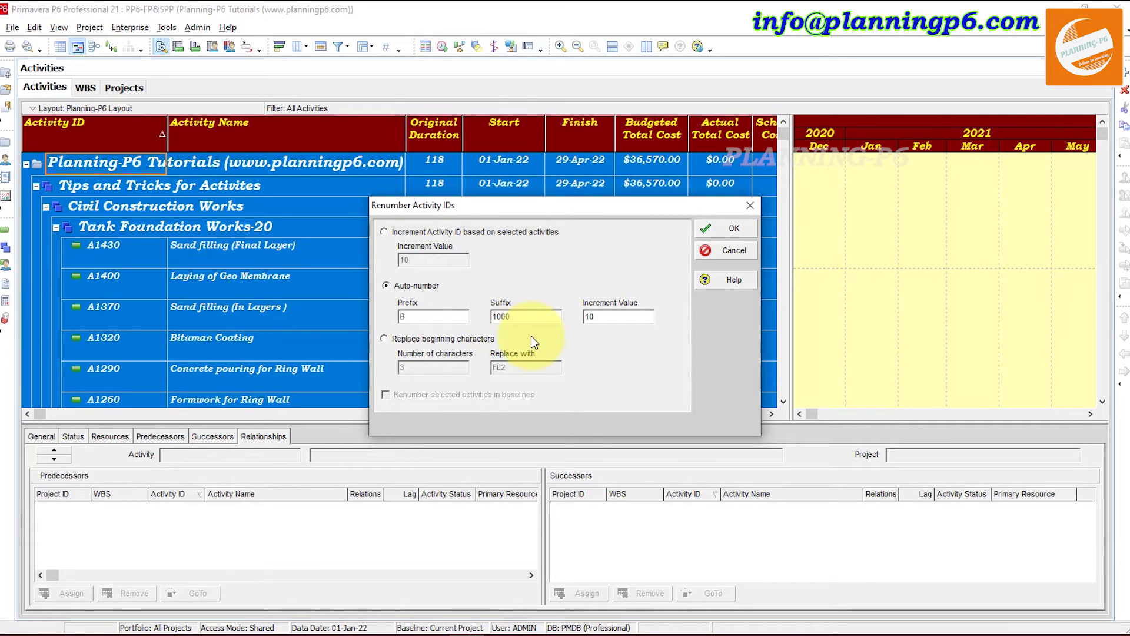
key(BackSpace)
text(2)
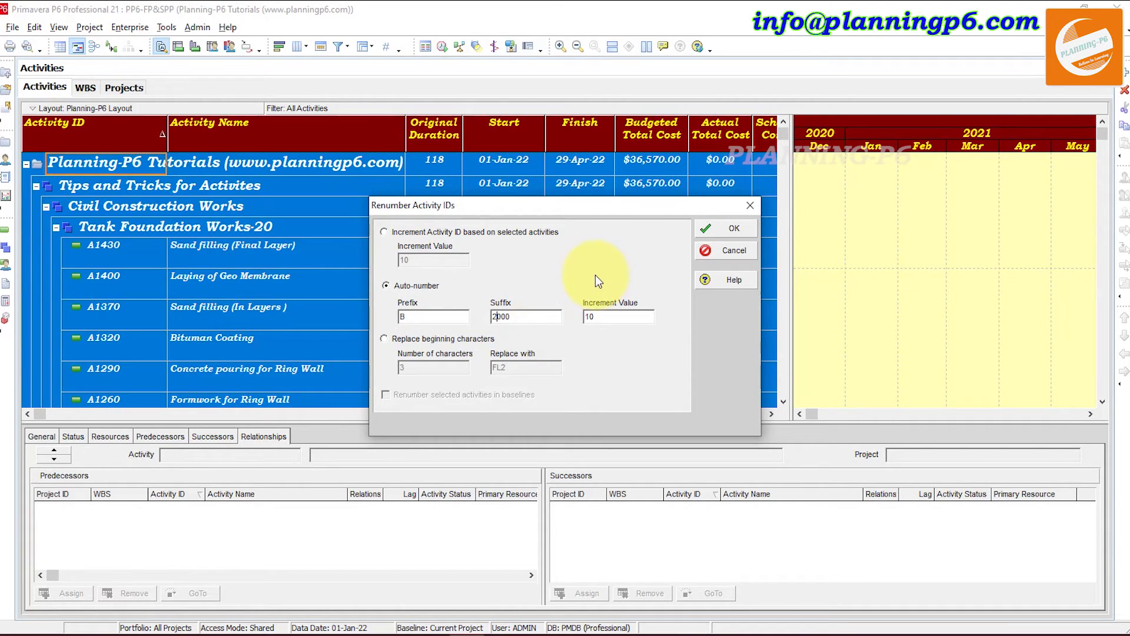
click(727, 231)
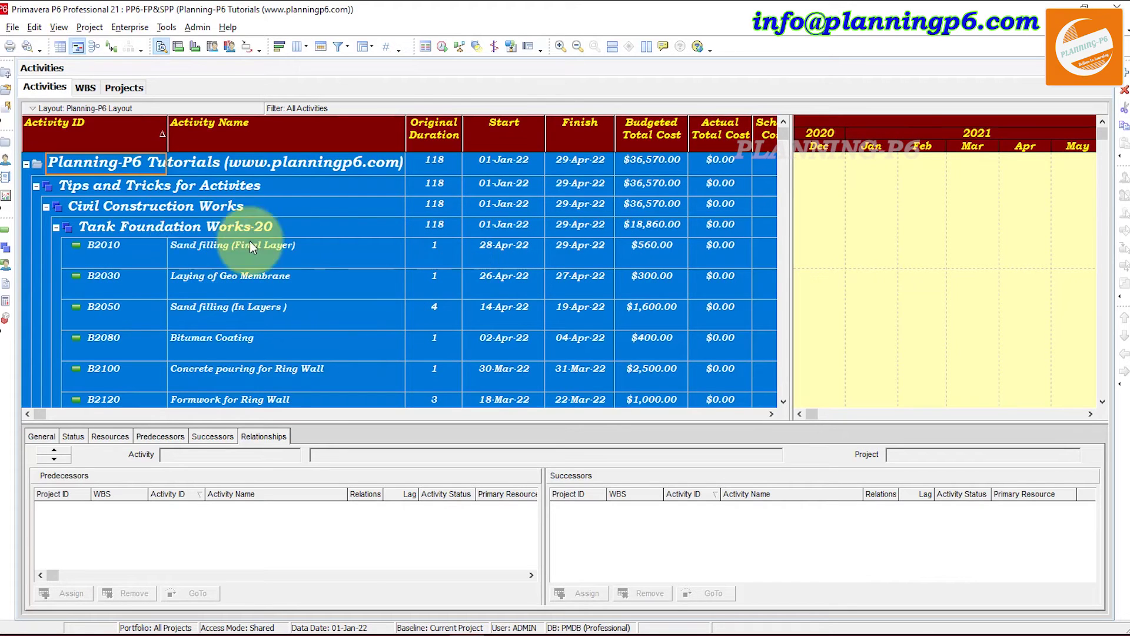
Add a new activity to Tank Foundation Works-20 from Structural Fill & Compaction B2260, keeping the default ID and name.
scroll(178, 268, down, 3)
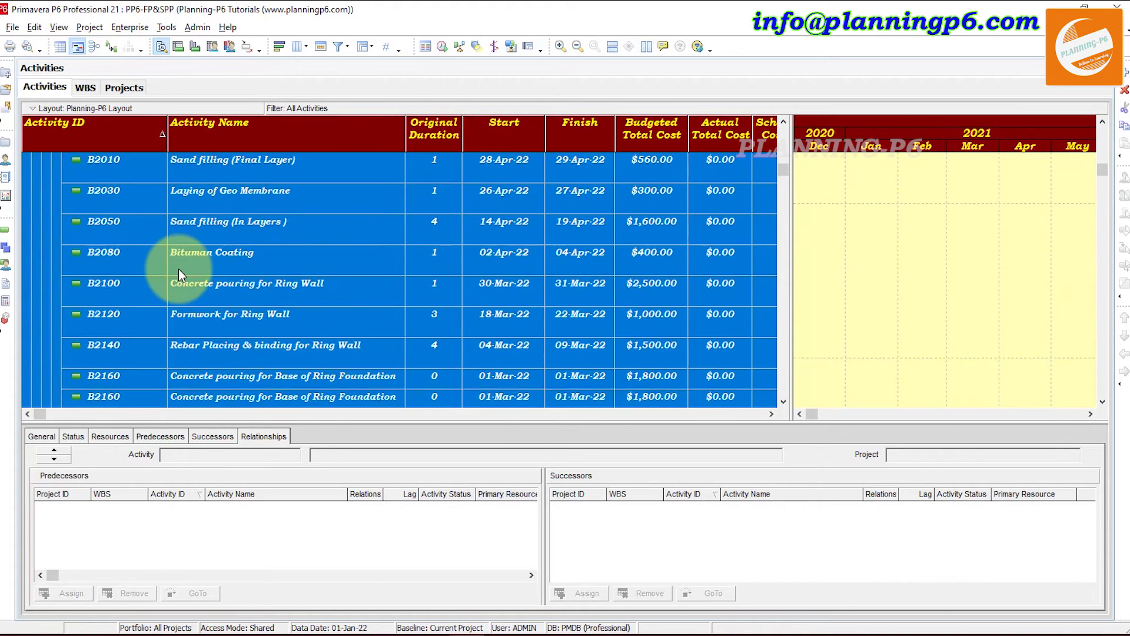
scroll(178, 270, down, 3)
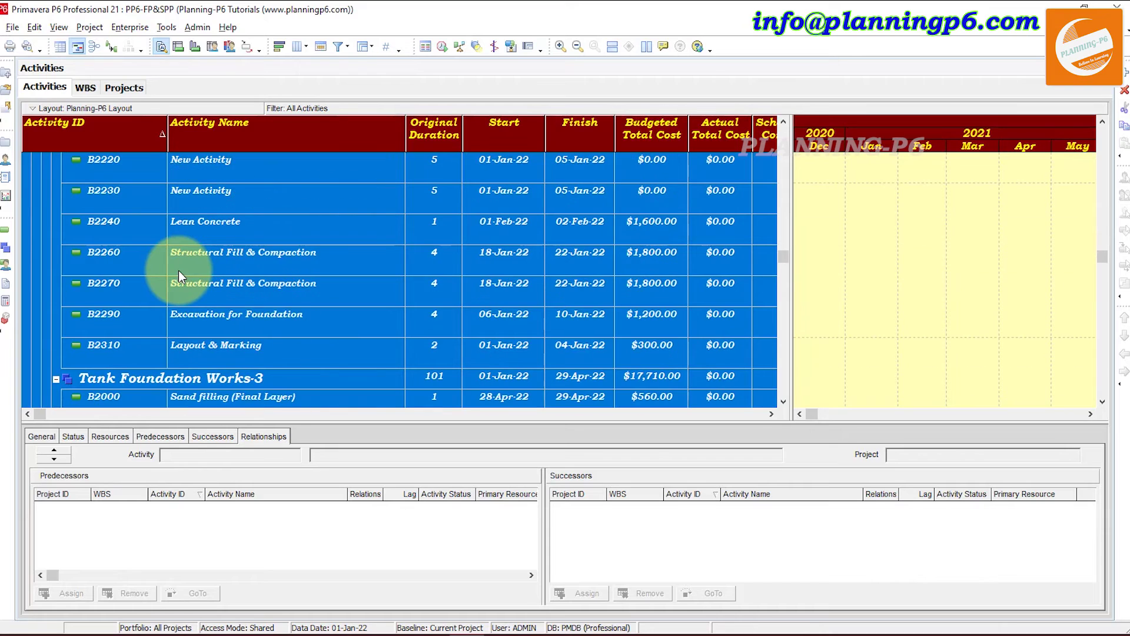
scroll(178, 270, down, 2)
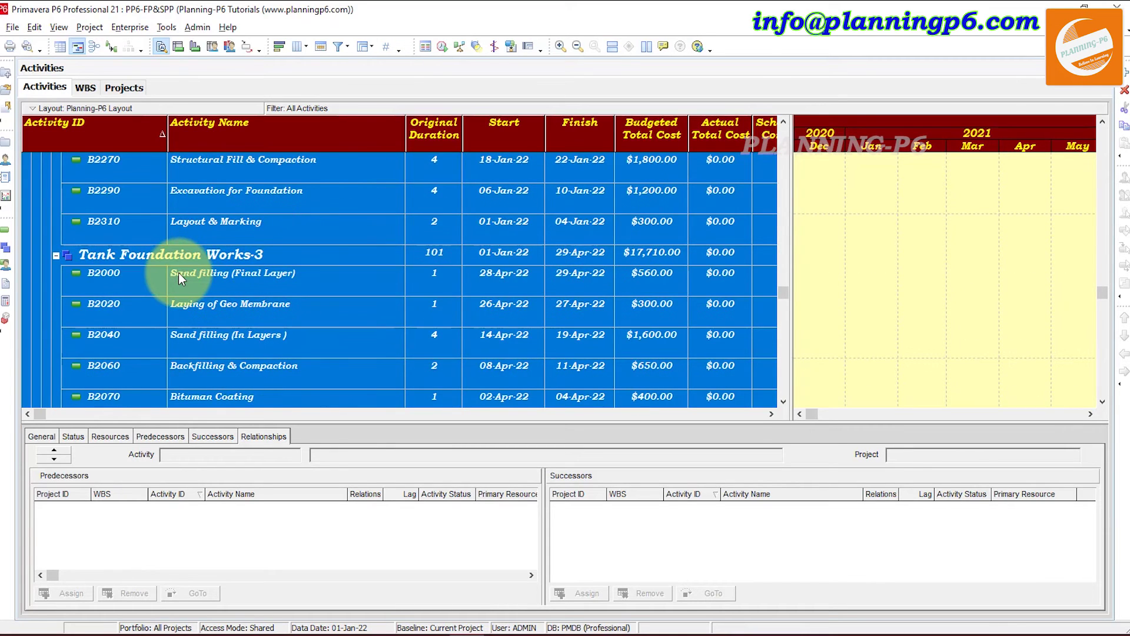
scroll(229, 274, up, 2)
click(216, 276)
click(216, 274)
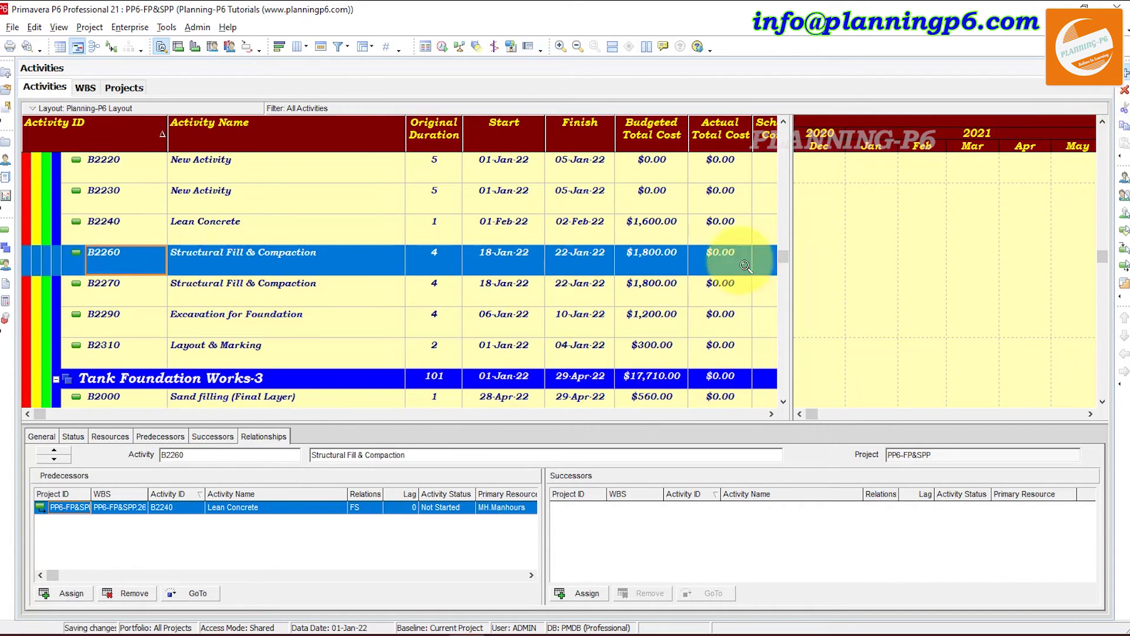
key(Insert)
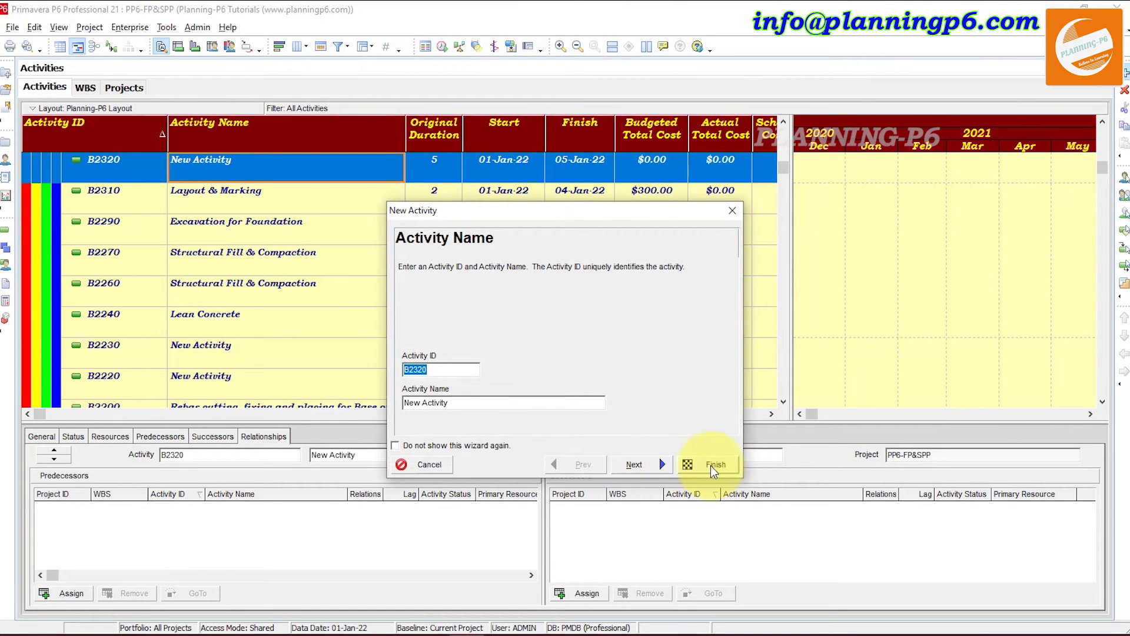
click(711, 465)
Change the ID of the New Activity above Layout & Marking in Tank Foundation Works-20 to B2265.
click(143, 163)
click(143, 162)
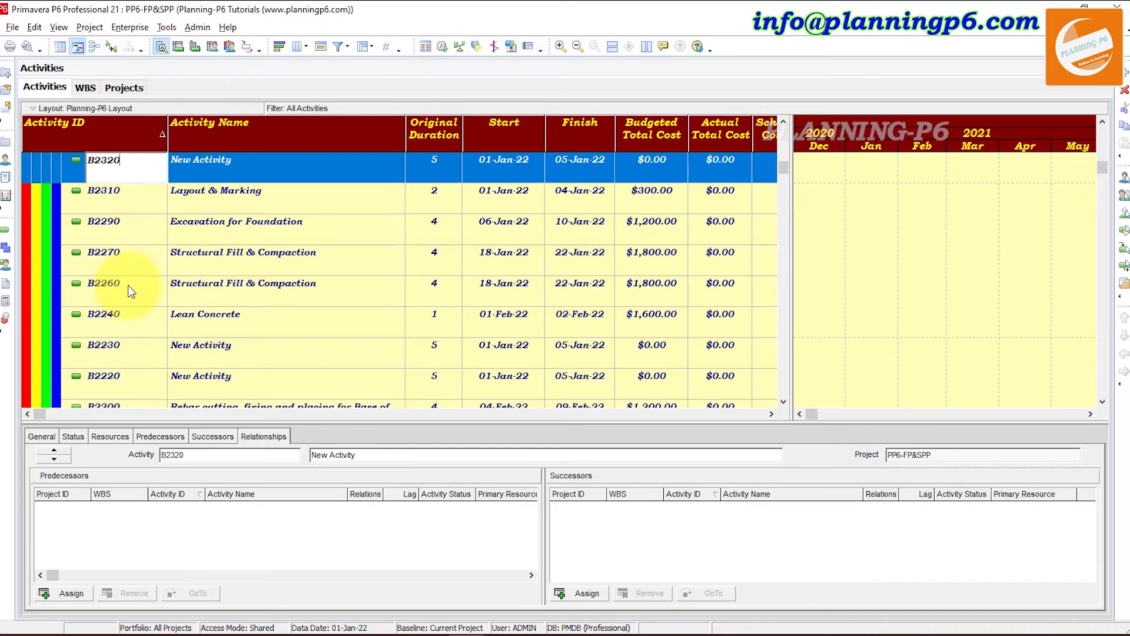
key(BackSpace)
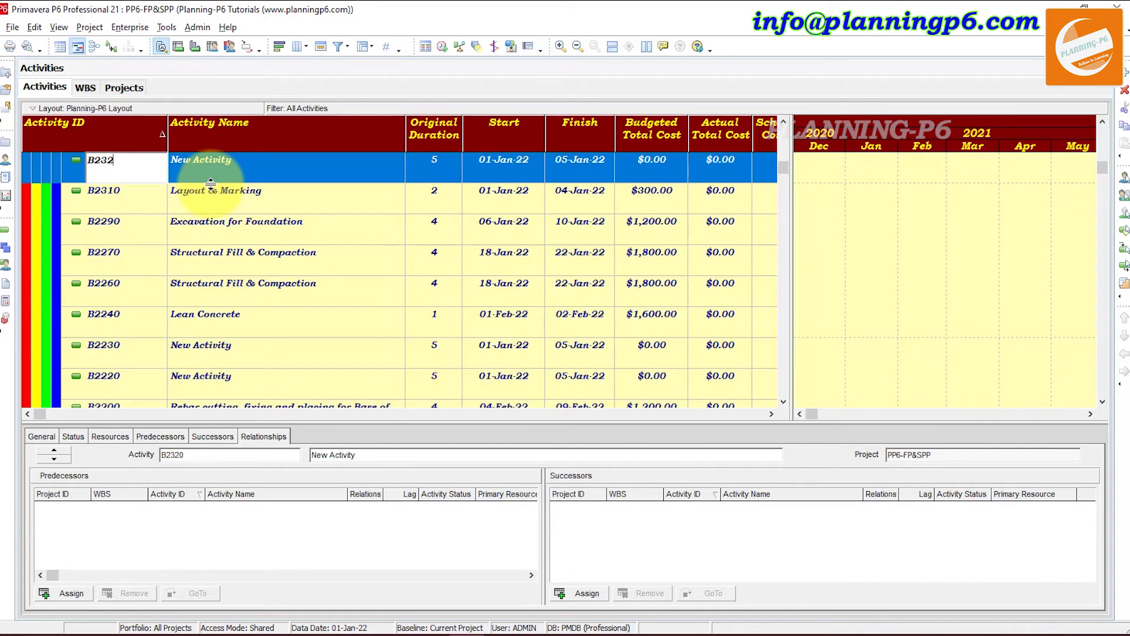
key(BackSpace)
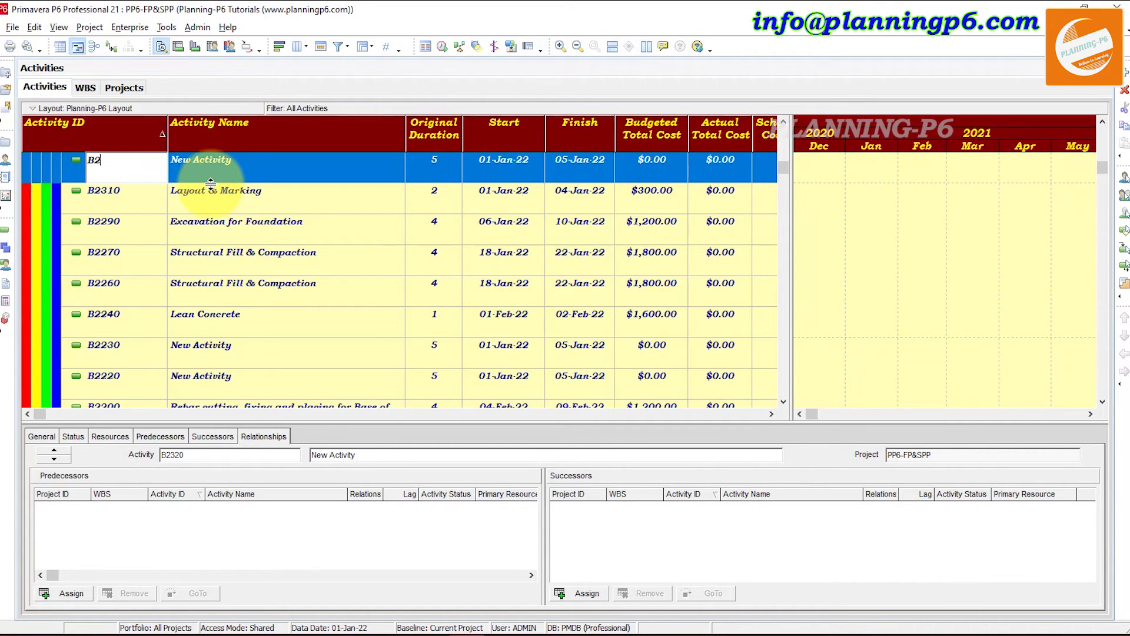
text(265)
key(Return)
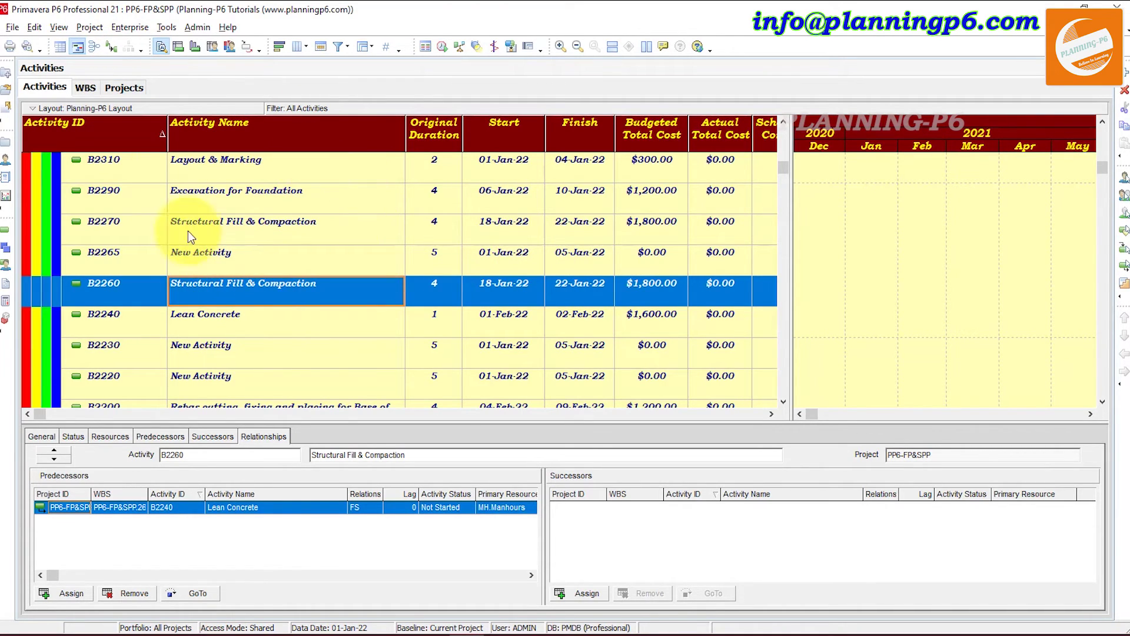
Renumber all activities with auto-numbering, using prefix A, suffix 1000 and an increment of 20.
scroll(414, 290, up, 2)
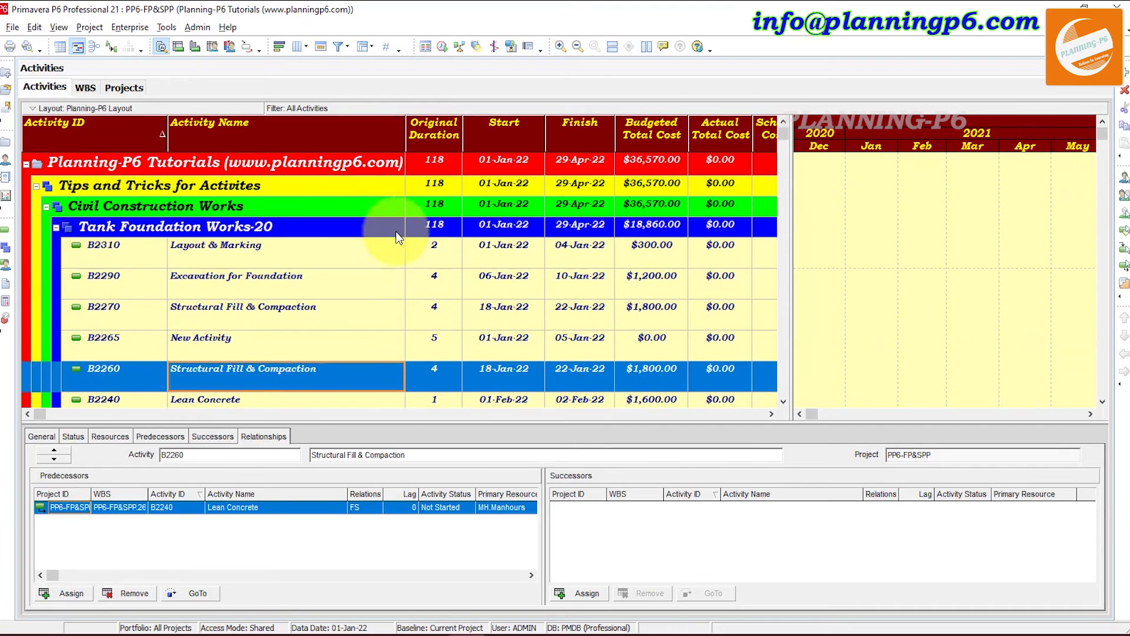
right_click(150, 258)
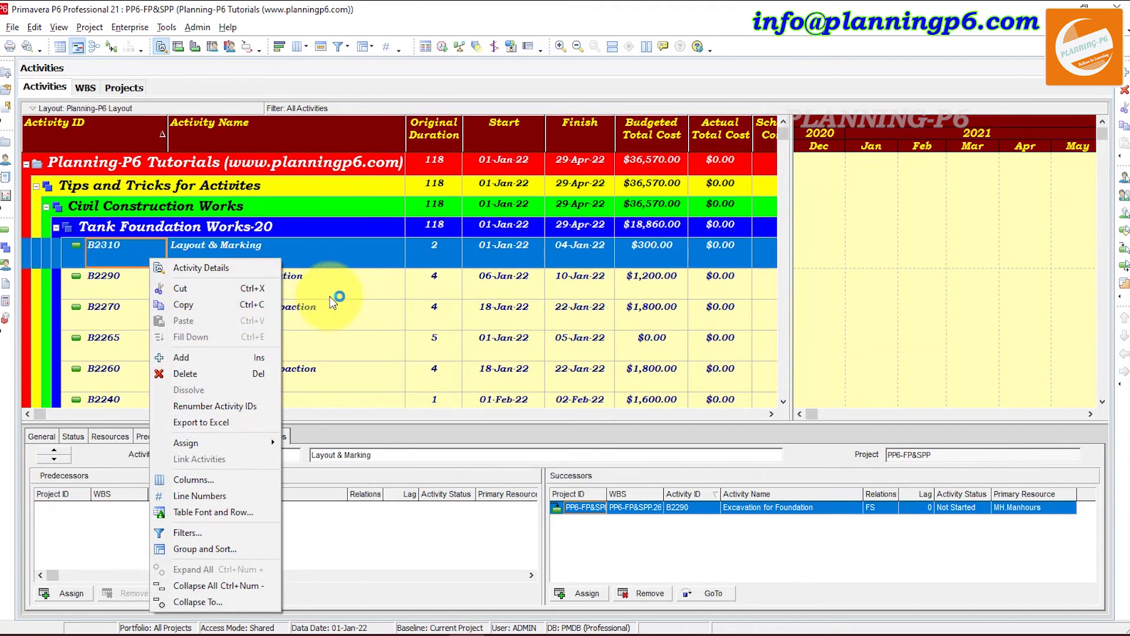
click(321, 294)
key(ctrl+a)
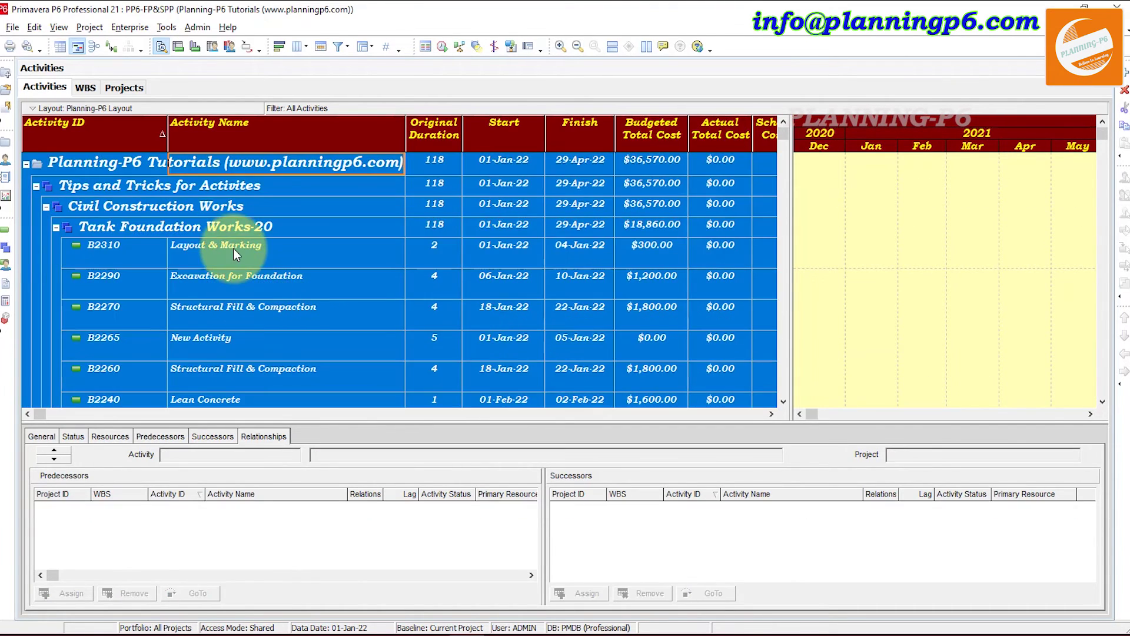
right_click(234, 249)
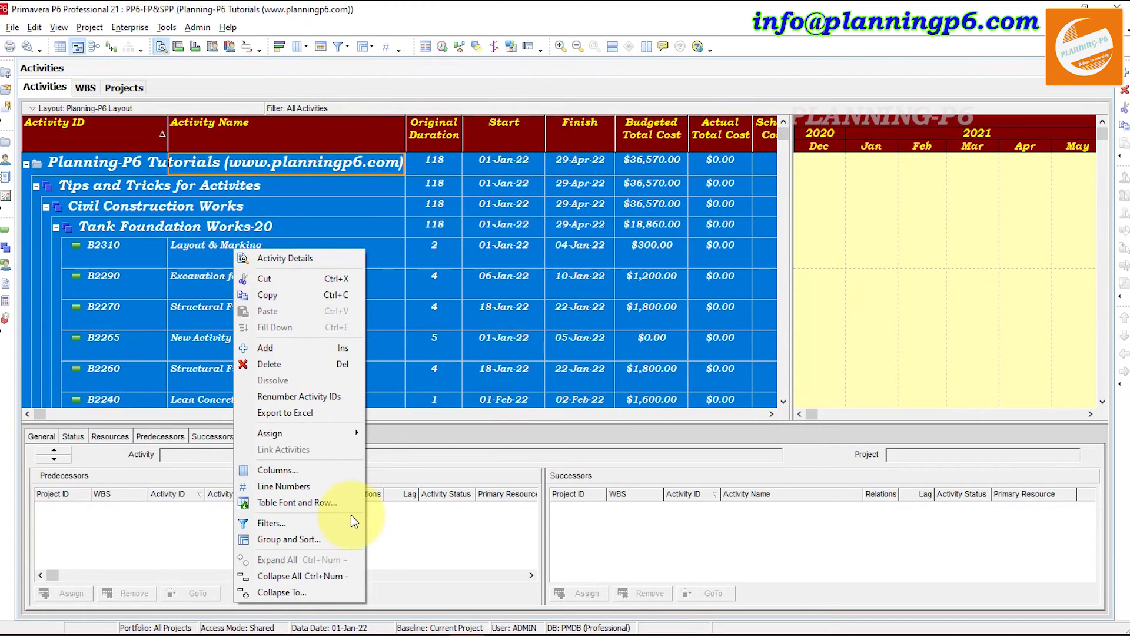
click(302, 395)
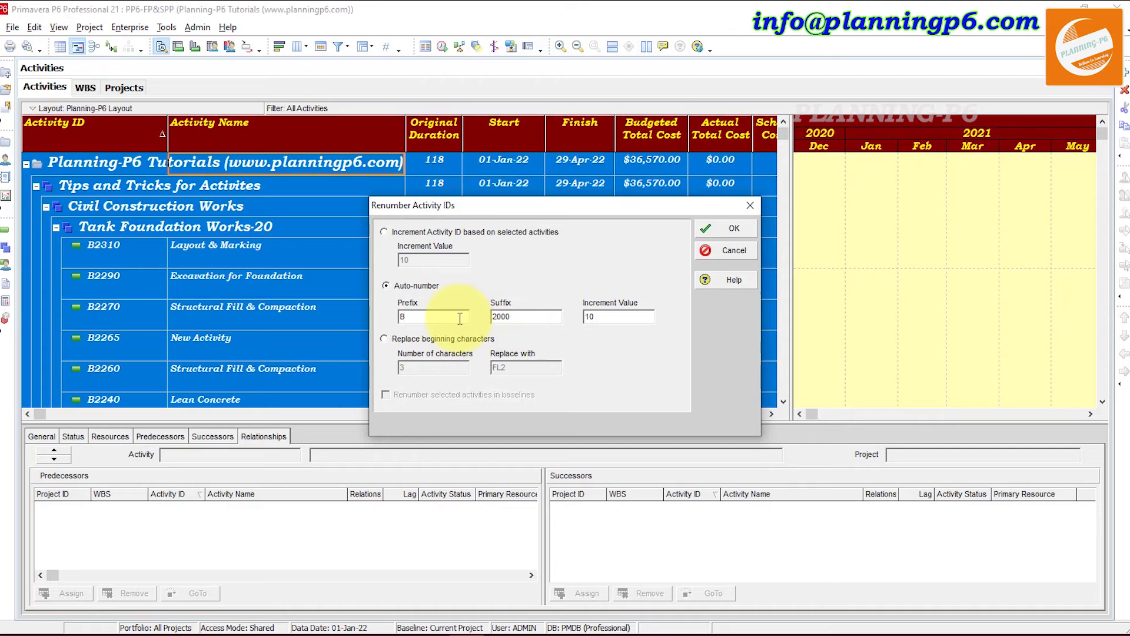
drag(438, 317, 373, 309)
text(A)
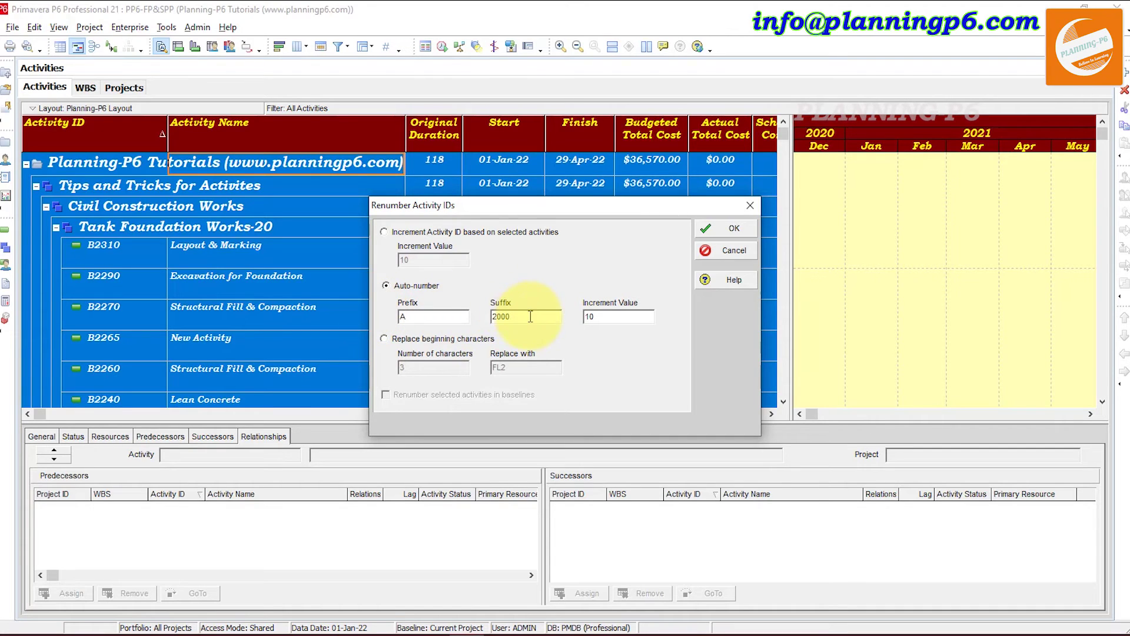
drag(556, 316, 441, 316)
text(1)
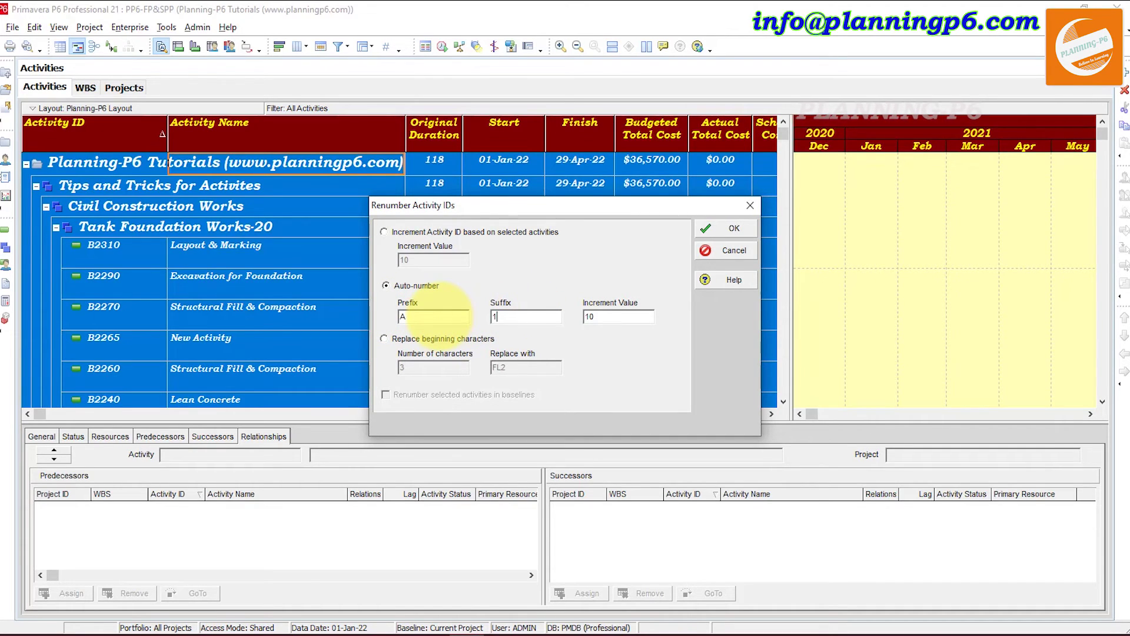
text(000)
key(Tab)
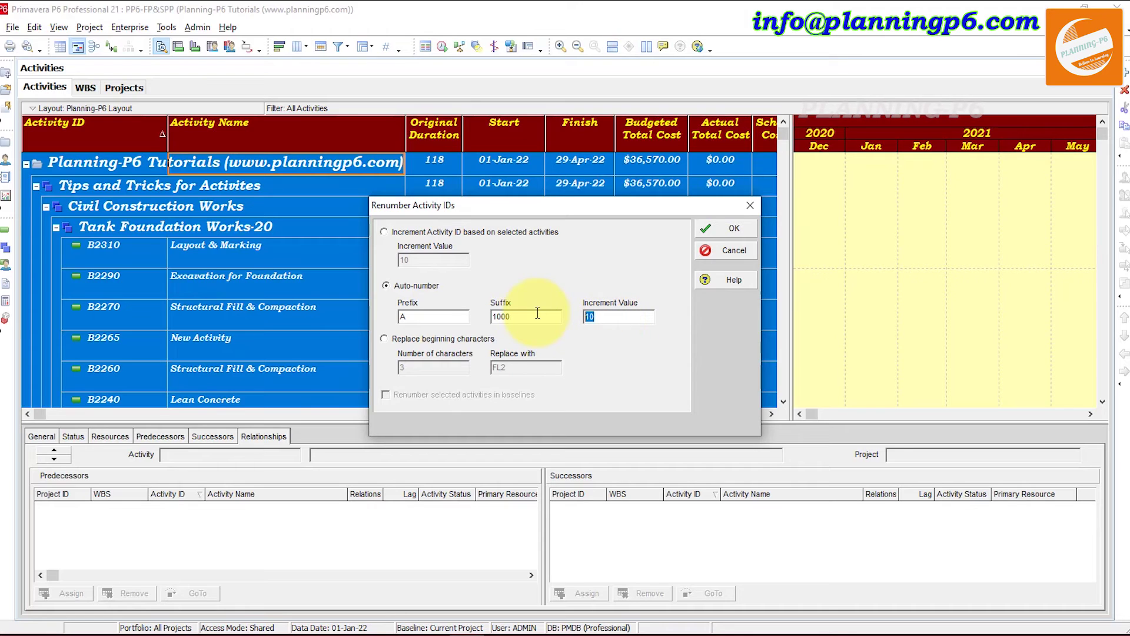
click(732, 228)
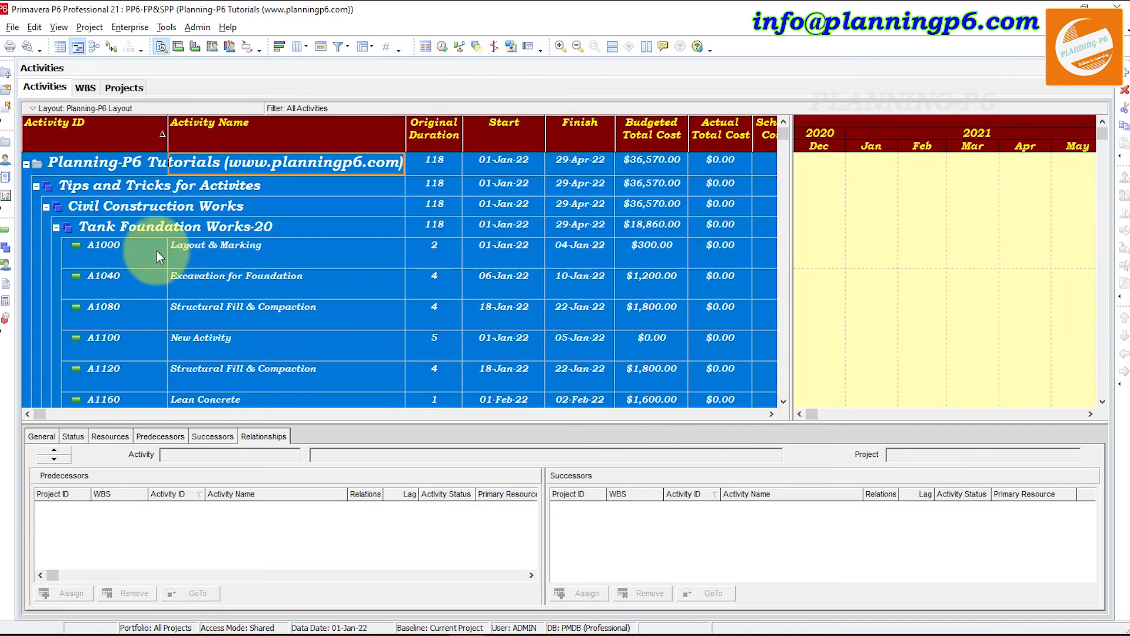
Review the renumbered activities and increment all their IDs by 15 based on the selected activities.
scroll(129, 268, down, 1)
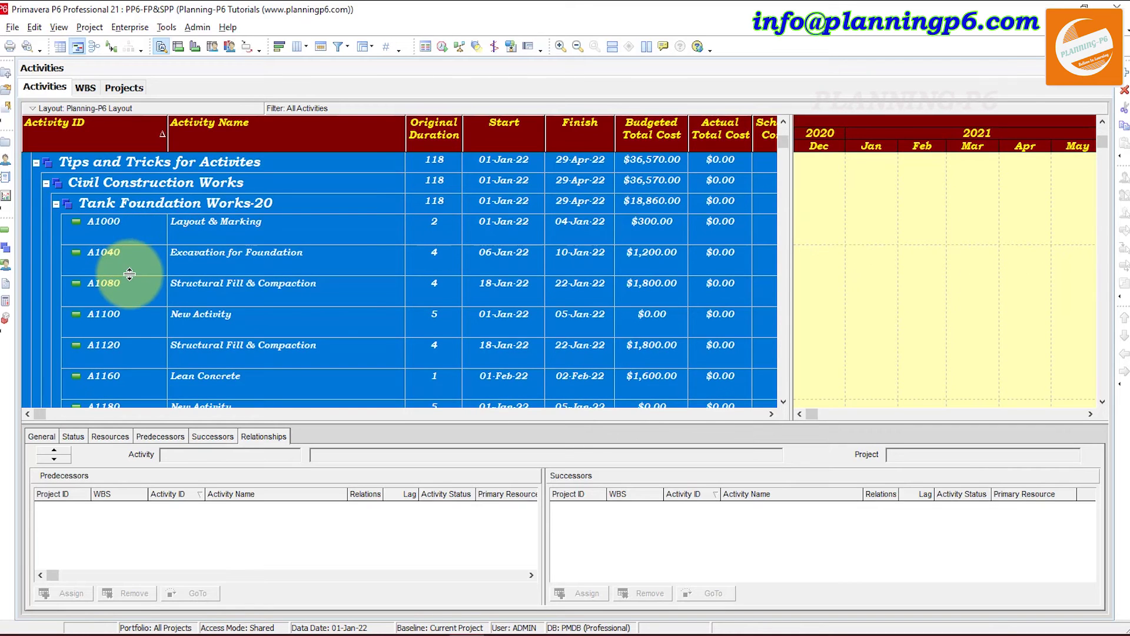
scroll(130, 273, down, 5)
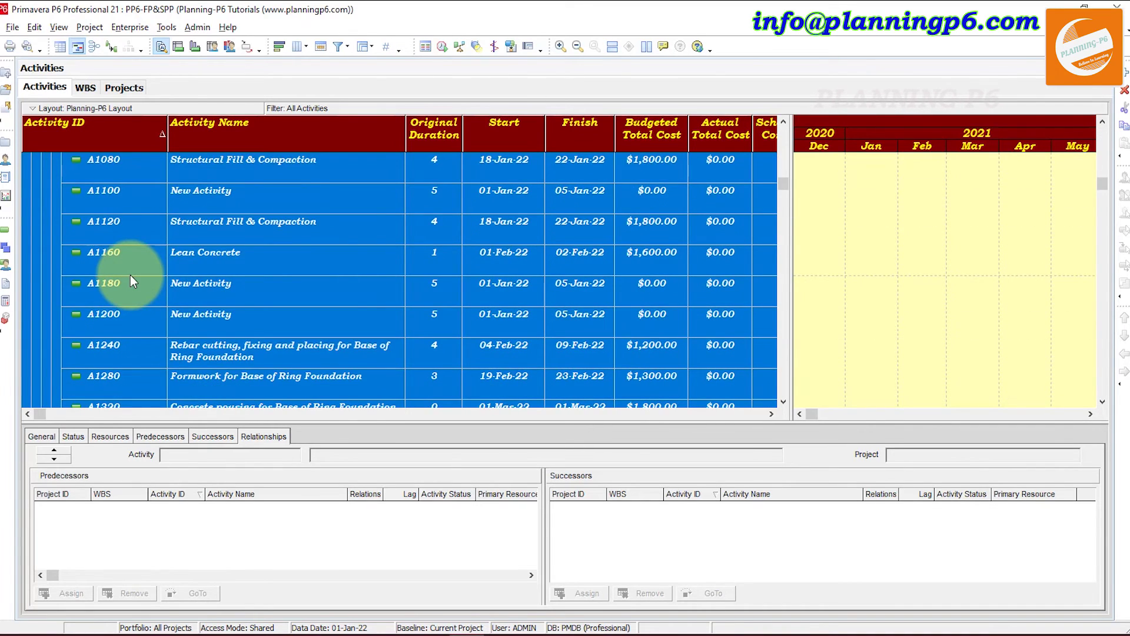
scroll(131, 282, down, 2)
scroll(131, 279, down, 9)
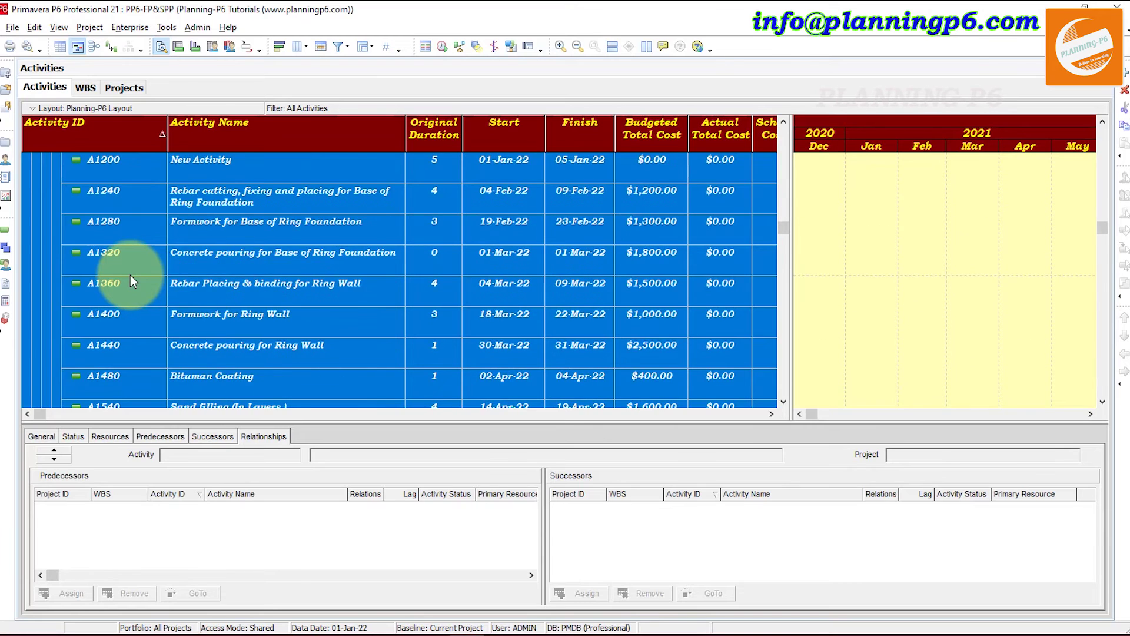
scroll(129, 270, up, 16)
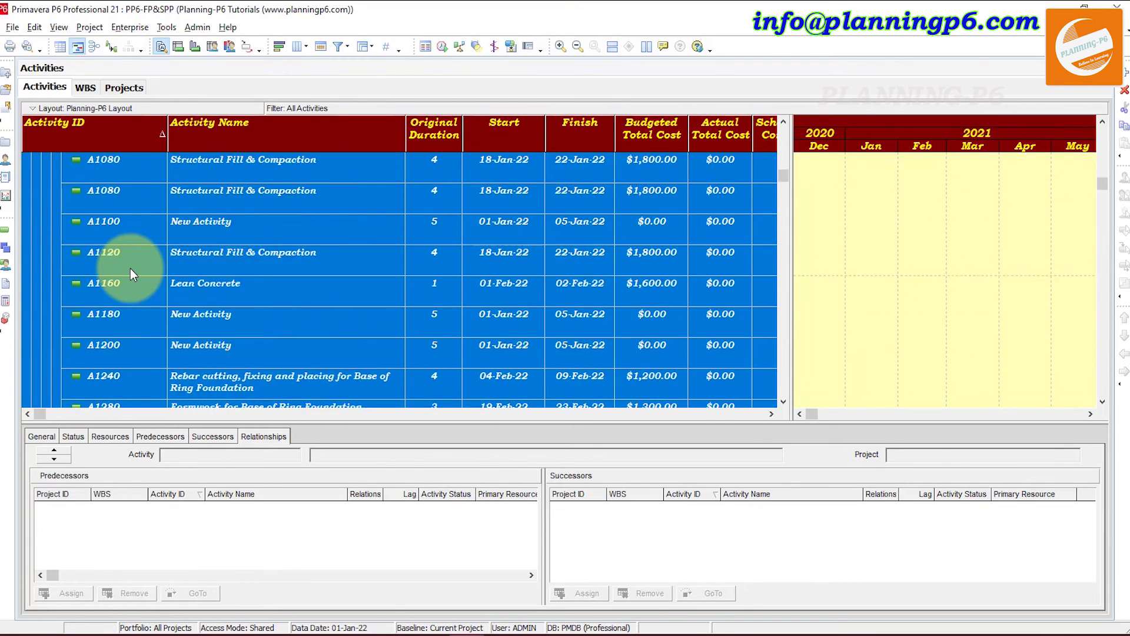
right_click(309, 278)
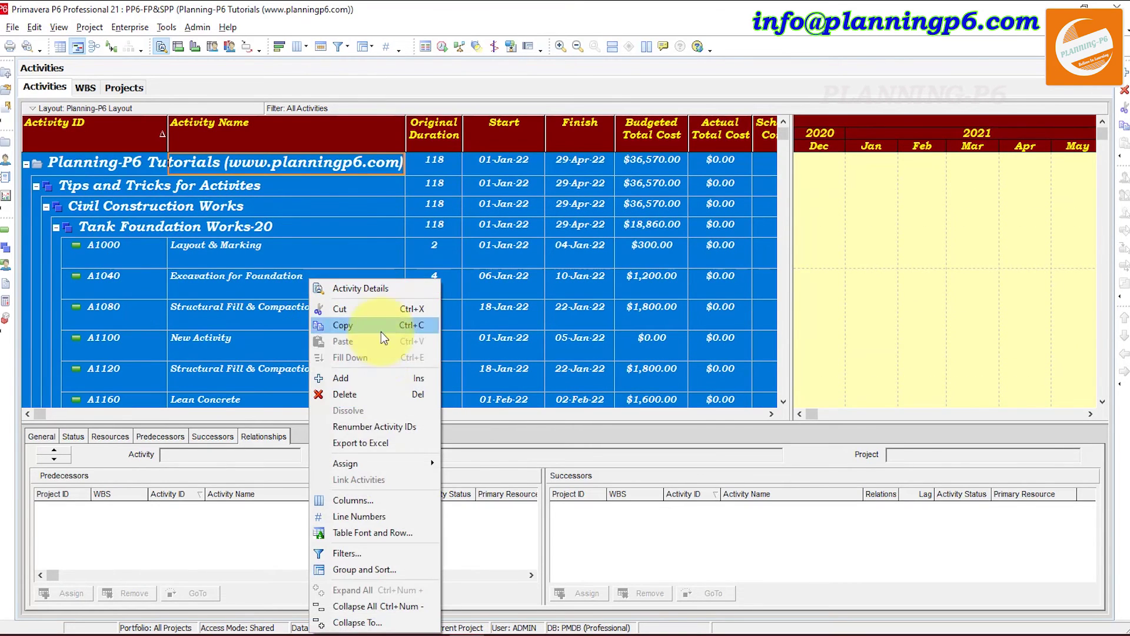
click(388, 428)
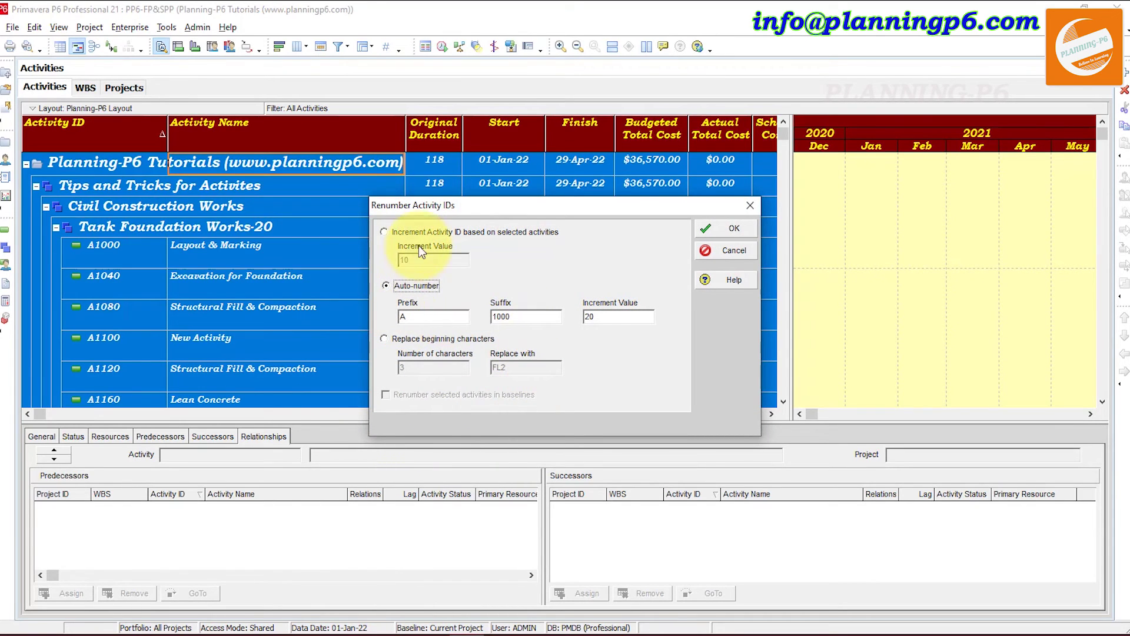
click(384, 231)
drag(456, 260, 372, 260)
text(15)
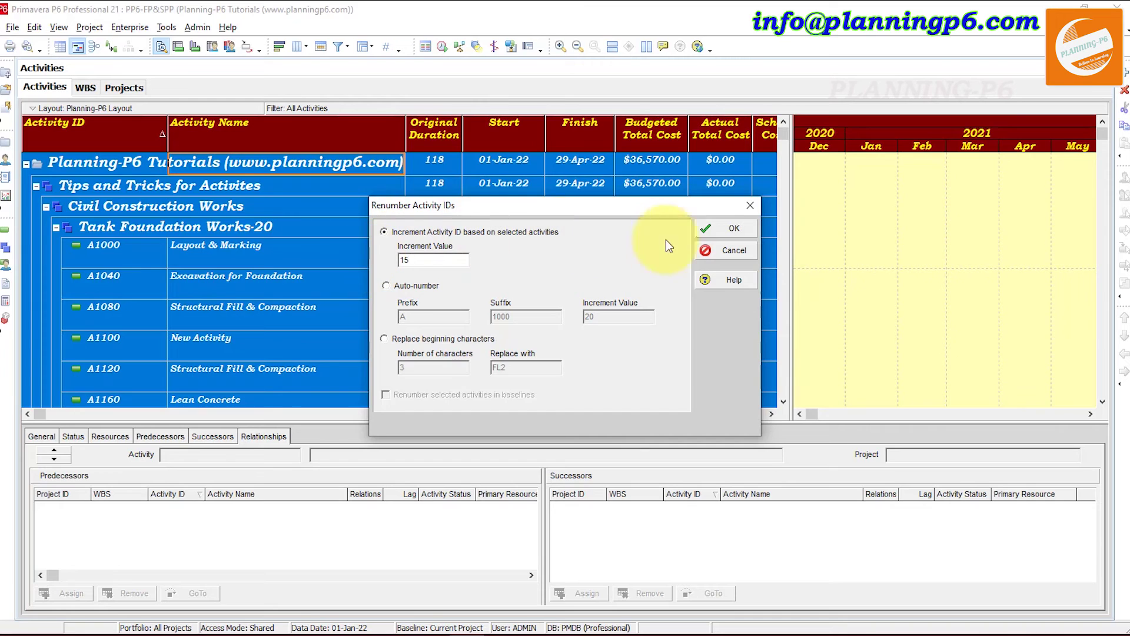
click(711, 233)
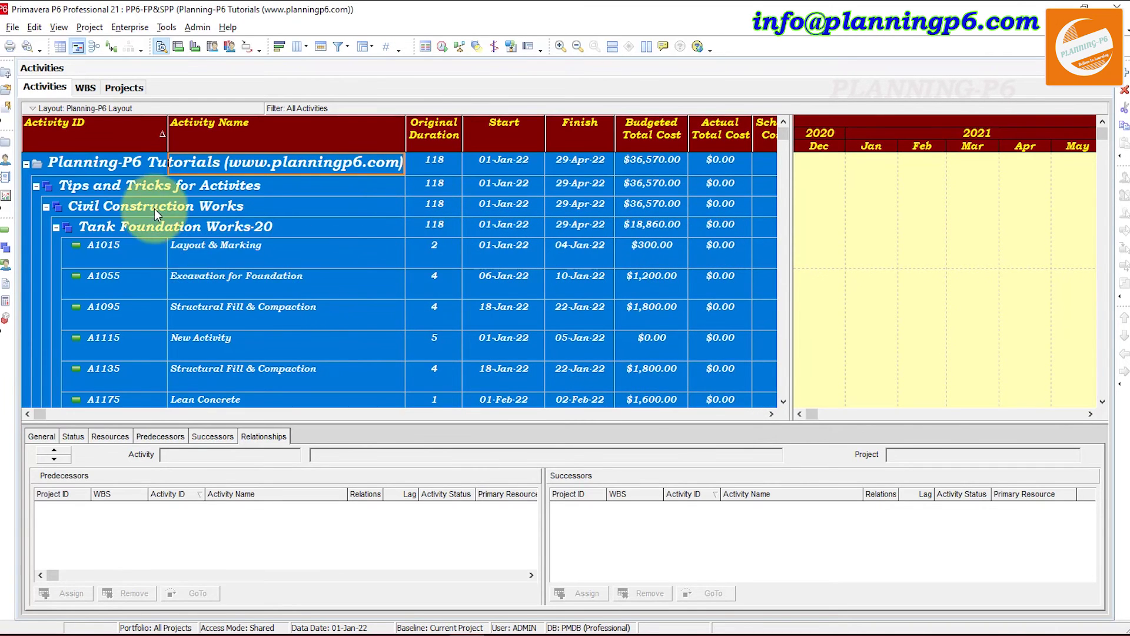
Try to renumber all selected activities by replacing the first 3 characters of their IDs with BBA.
right_click(248, 246)
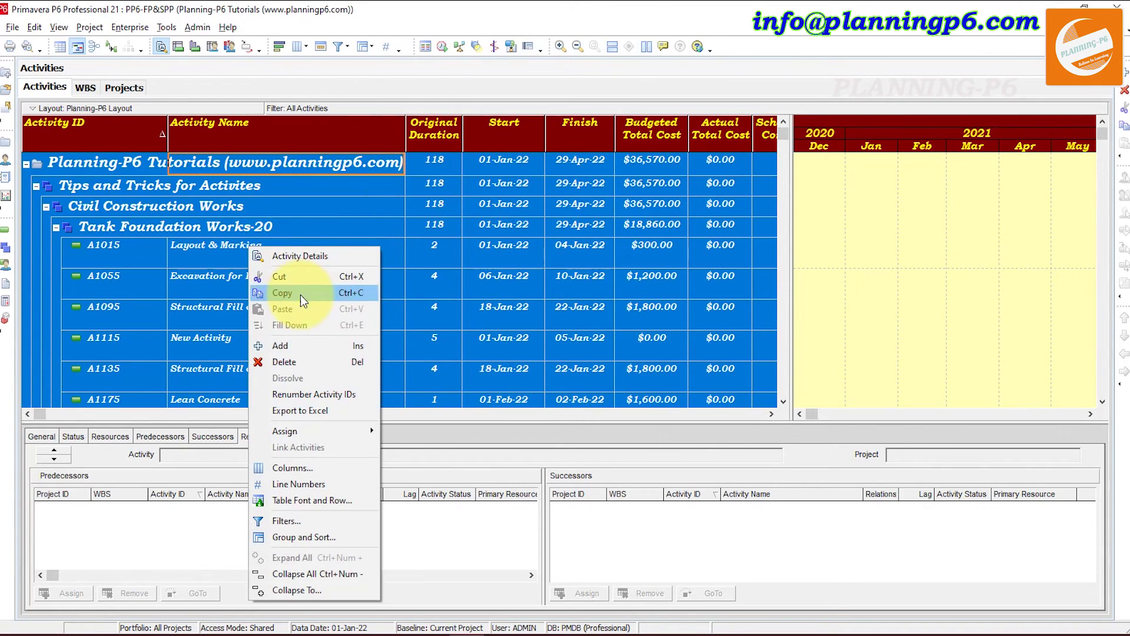
click(320, 390)
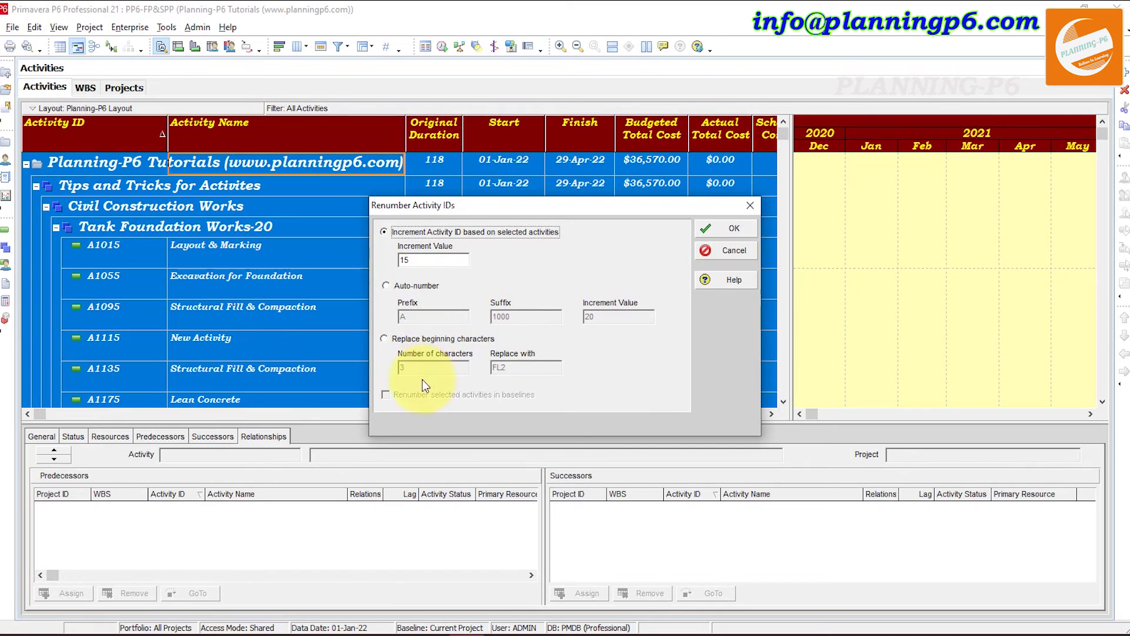
click(411, 338)
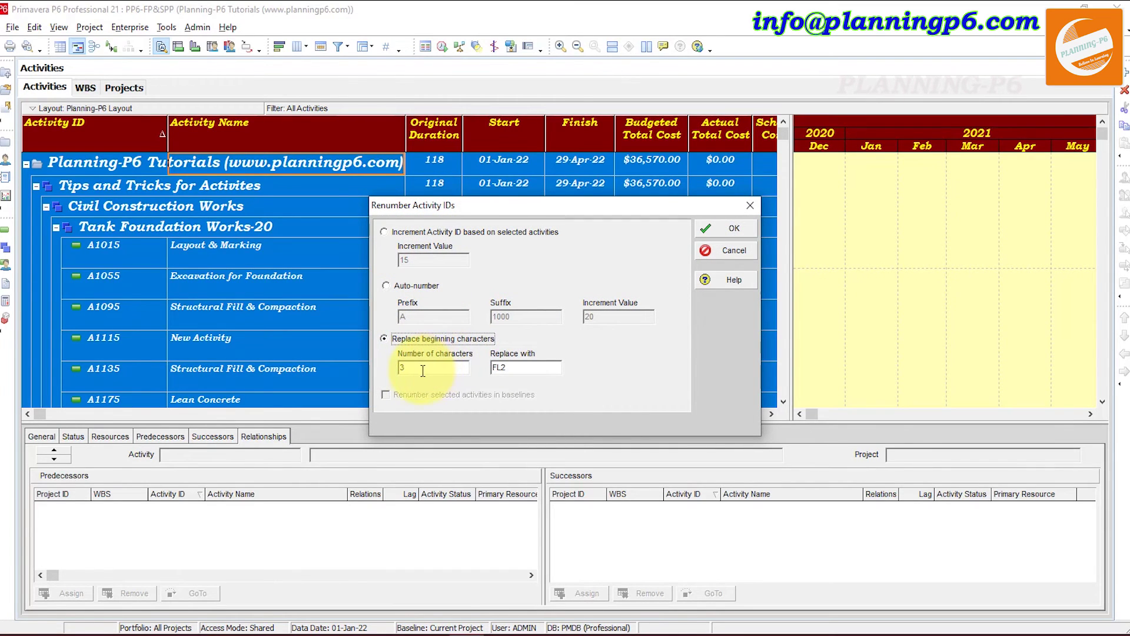
click(526, 368)
double_click(527, 370)
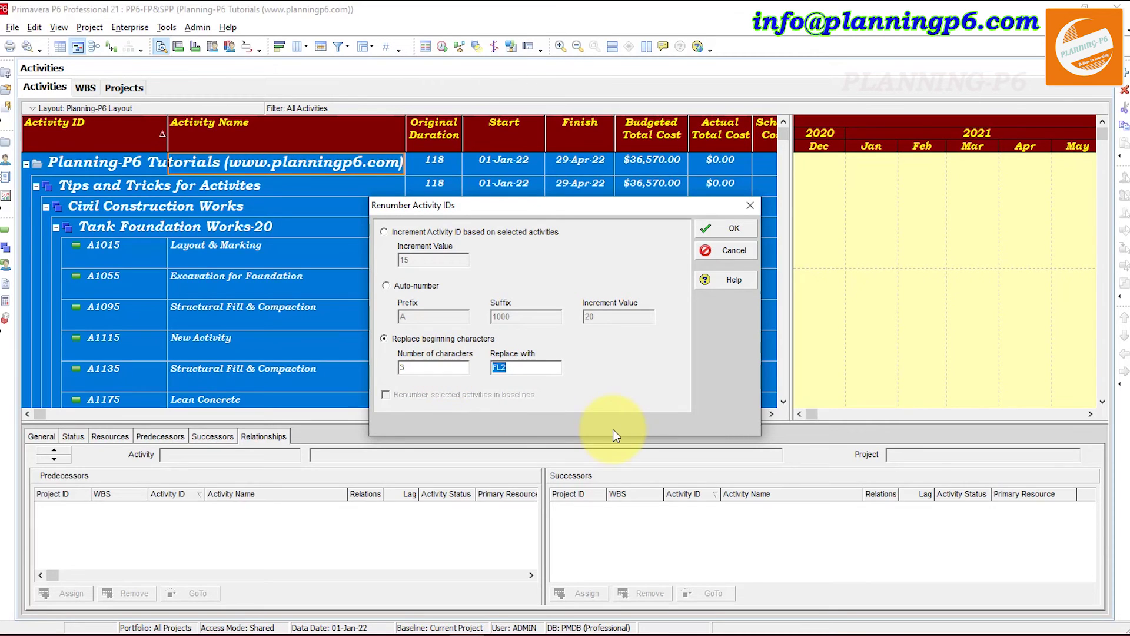
text(A)
click(518, 371)
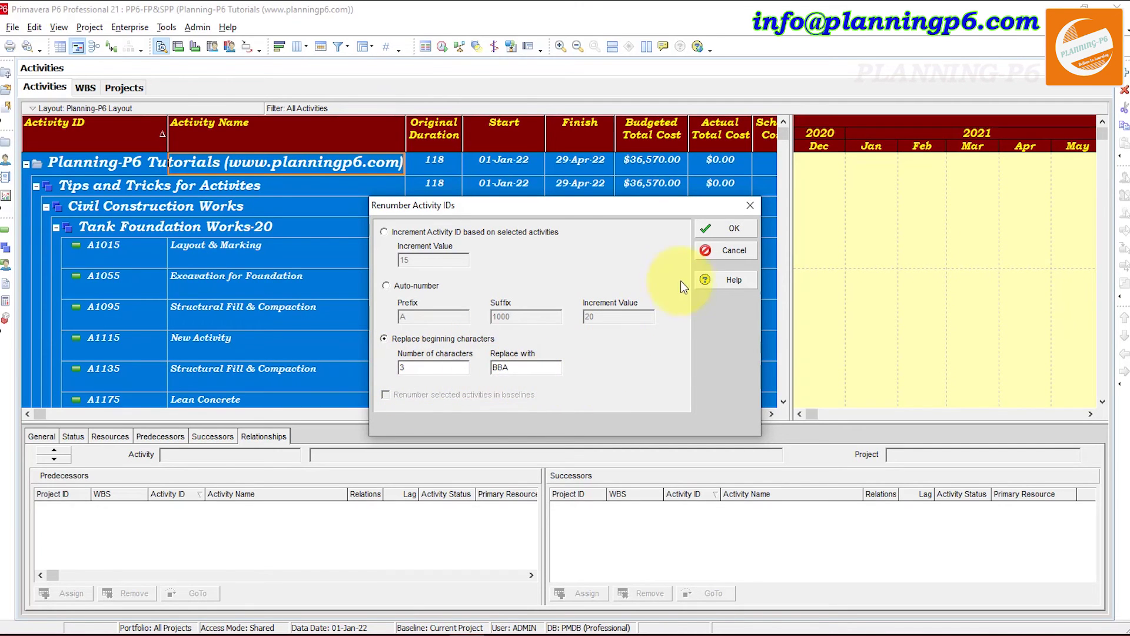
click(731, 228)
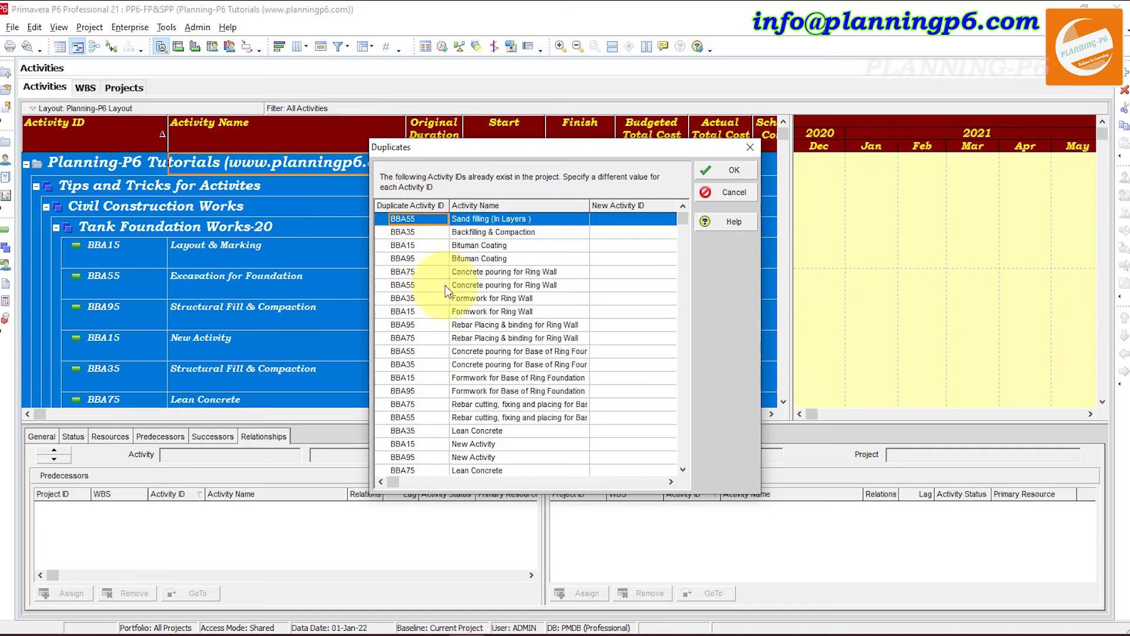
Try to accept the list of duplicate activity IDs without new values, and cancel the renumbering without resolving the duplicates.
click(418, 216)
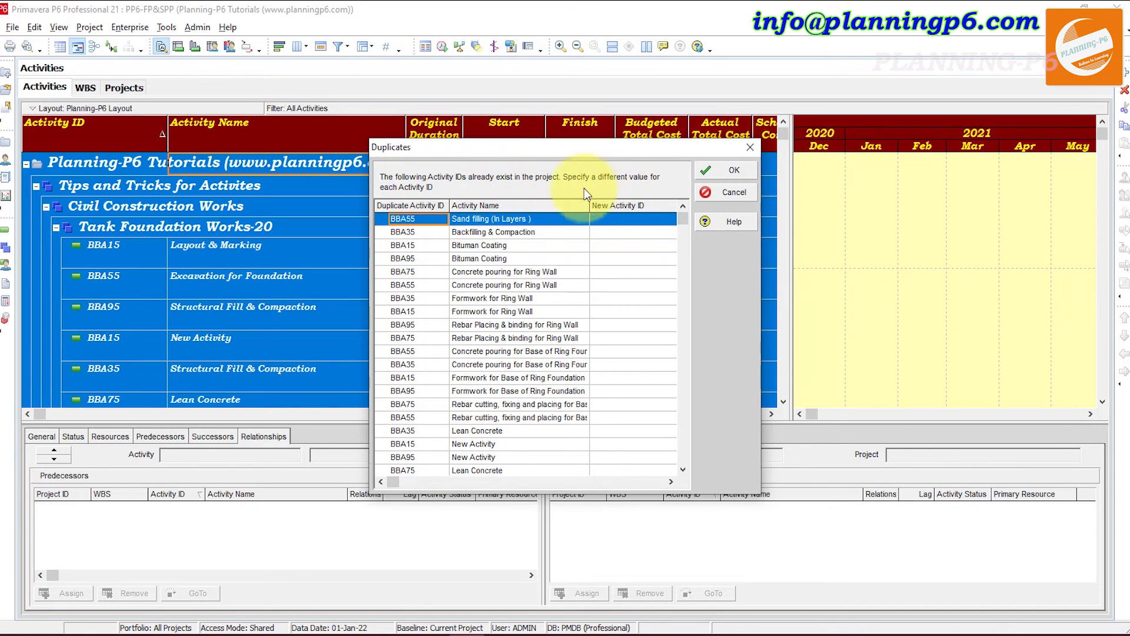
click(718, 170)
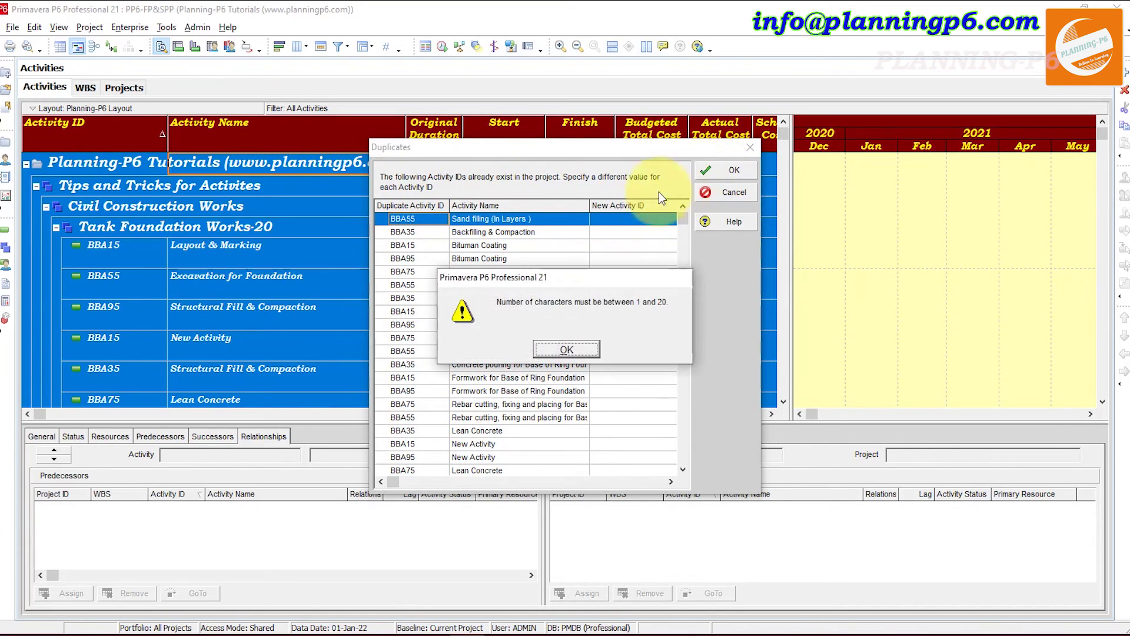
click(559, 349)
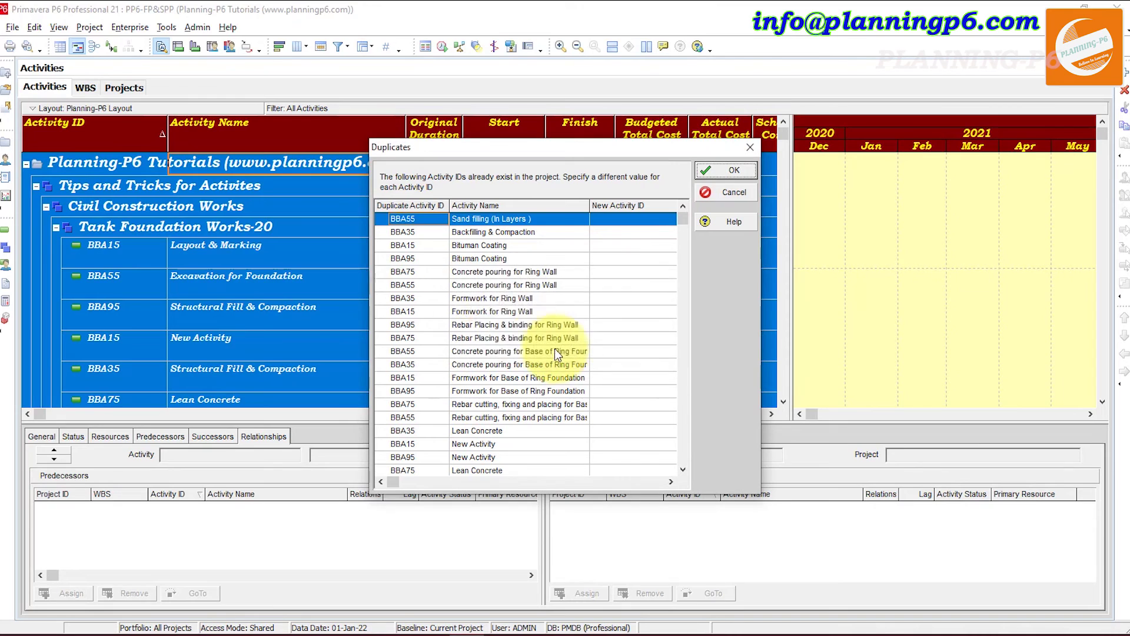
click(720, 196)
click(520, 357)
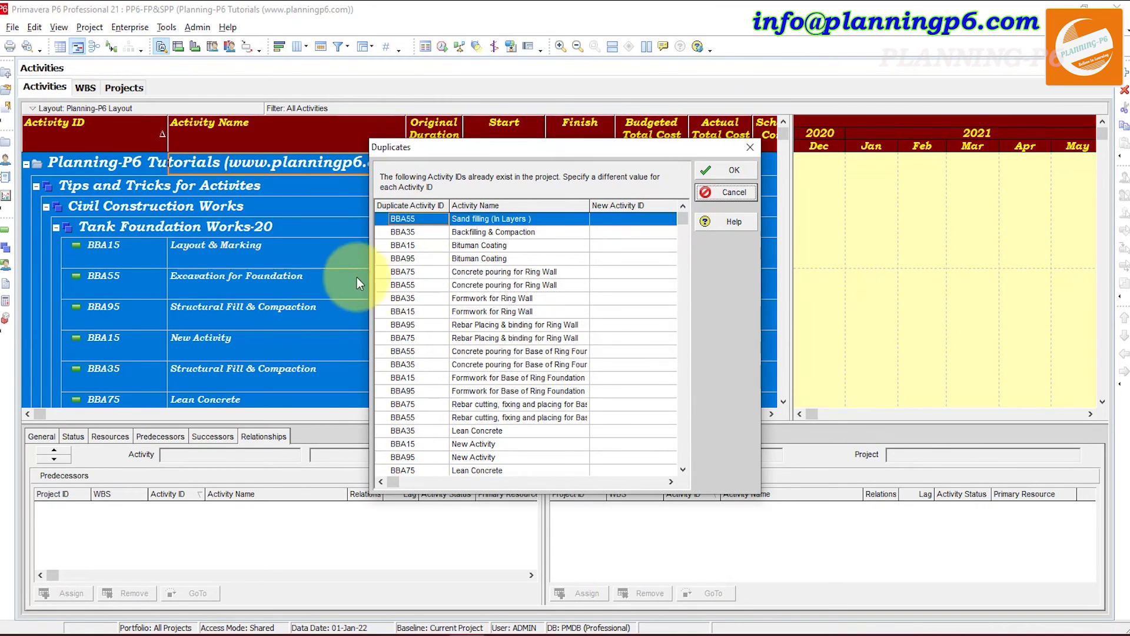
click(730, 193)
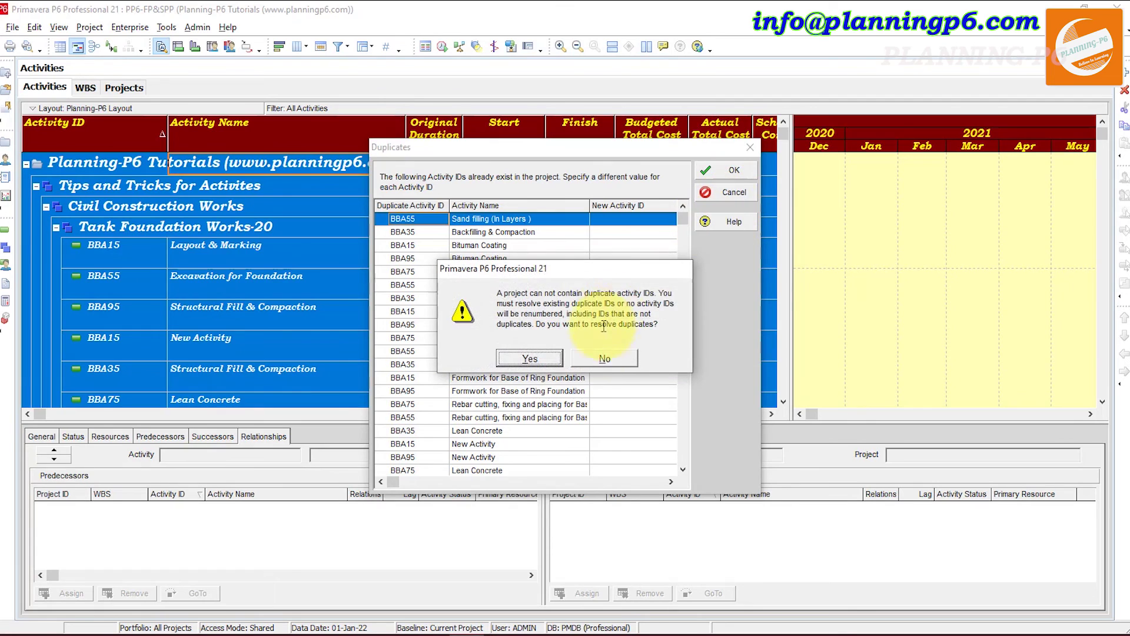
click(600, 357)
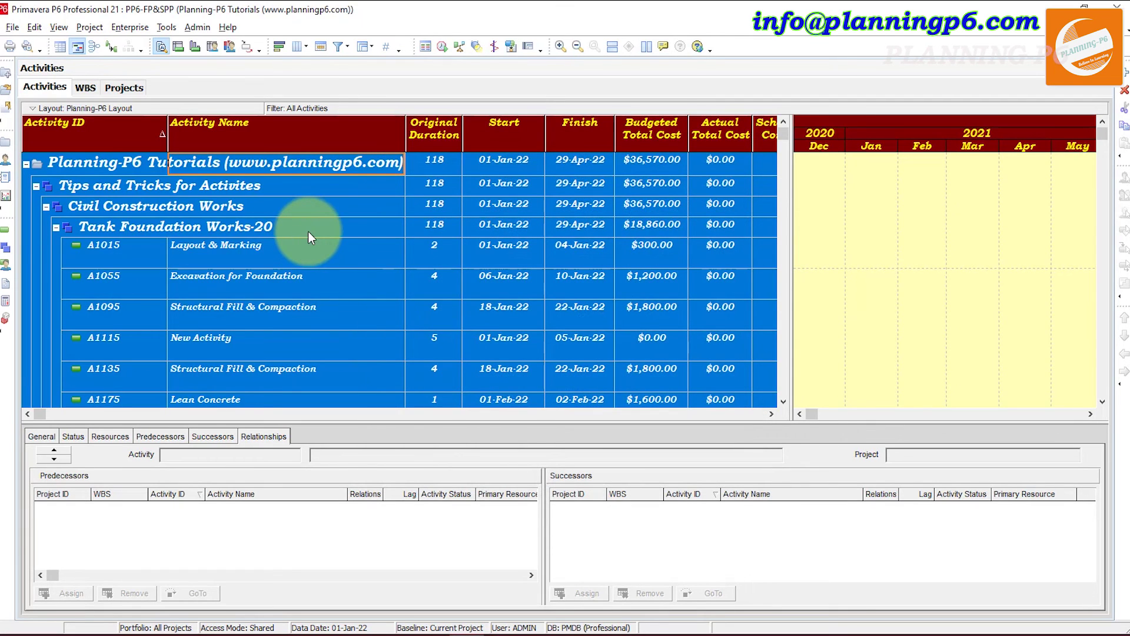
Renumber all selected activities by replacing the first 2 characters of their IDs with ppr.
right_click(390, 235)
click(391, 388)
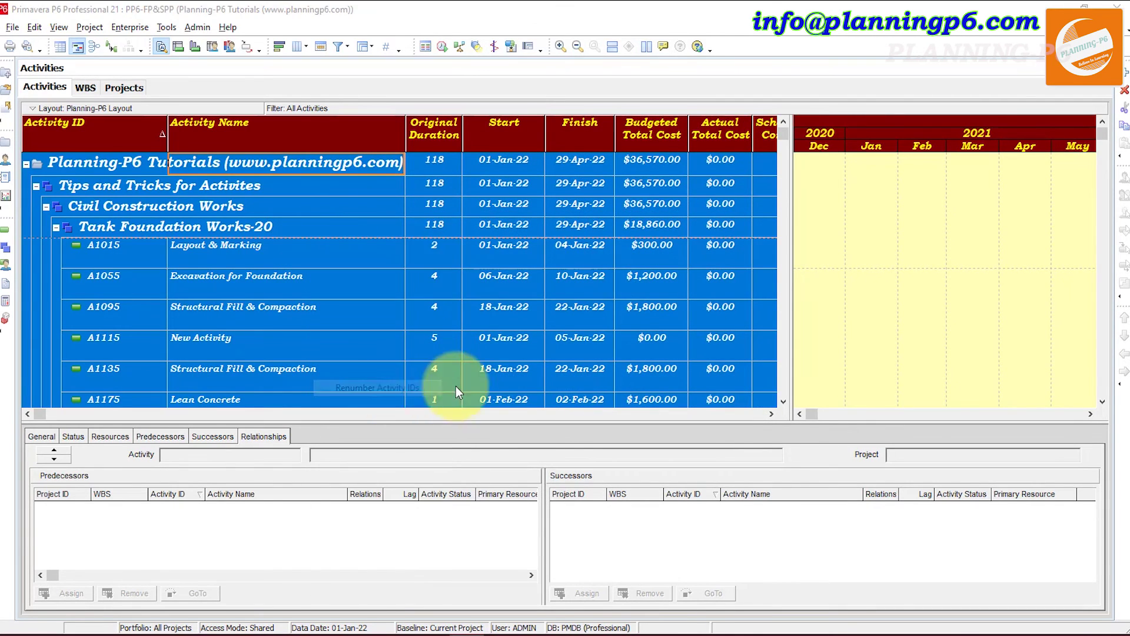
click(416, 286)
click(423, 339)
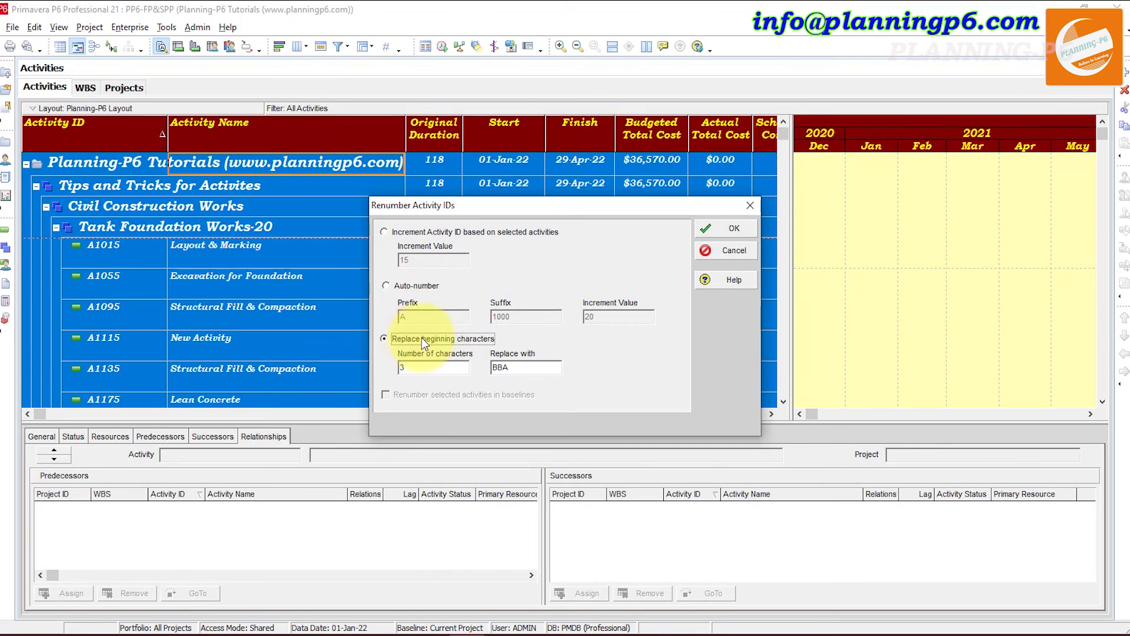
double_click(426, 368)
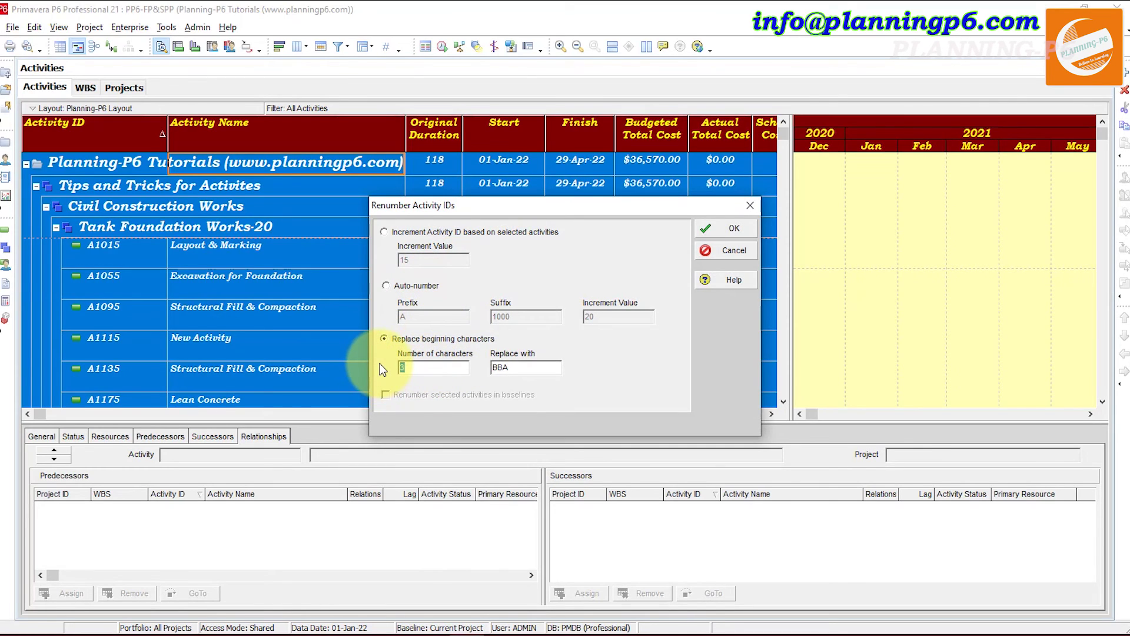
text(2)
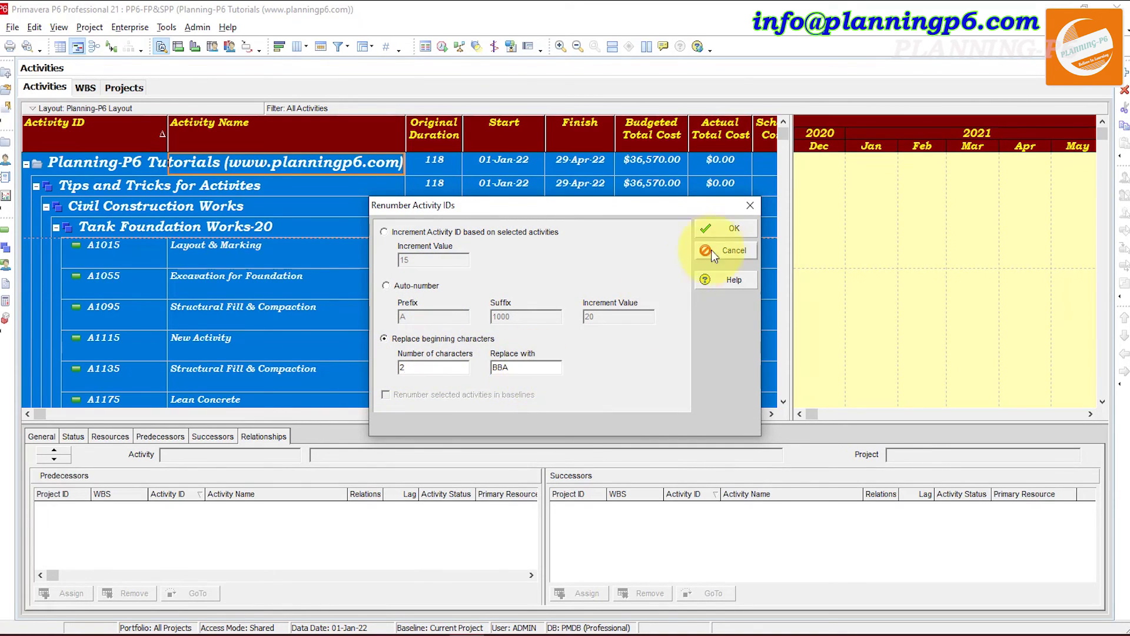
double_click(500, 367)
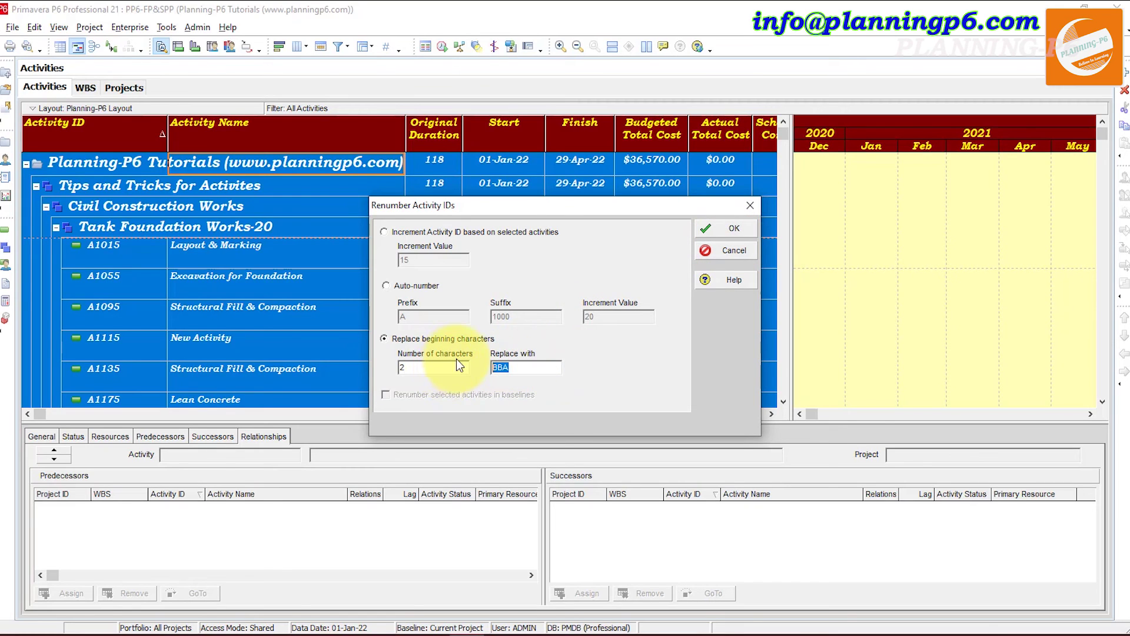
text(ppr)
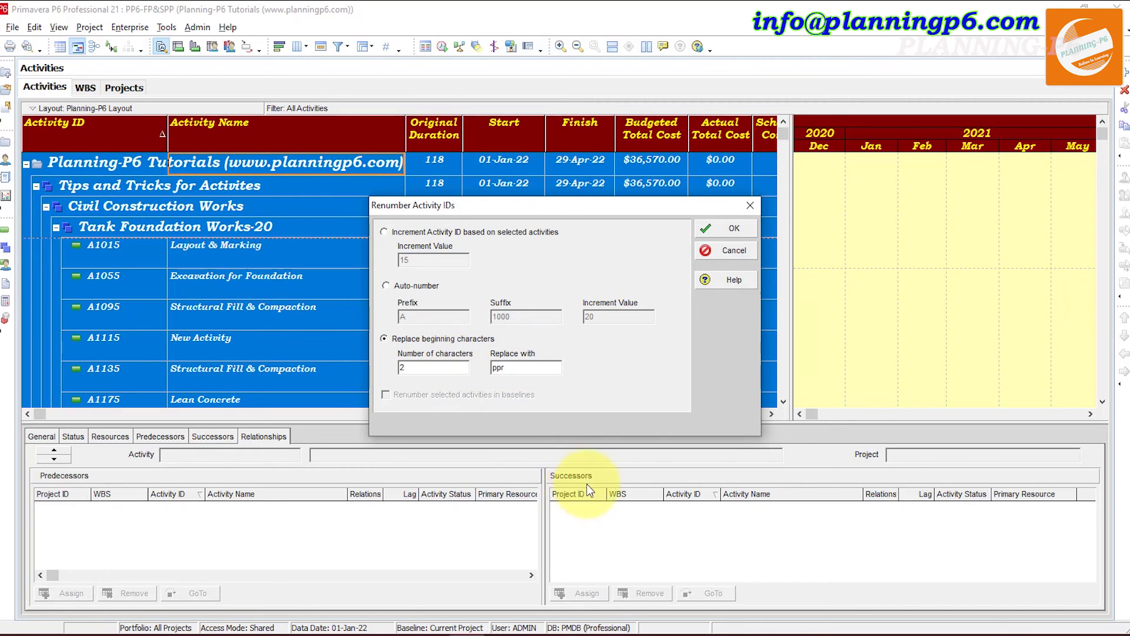
click(712, 230)
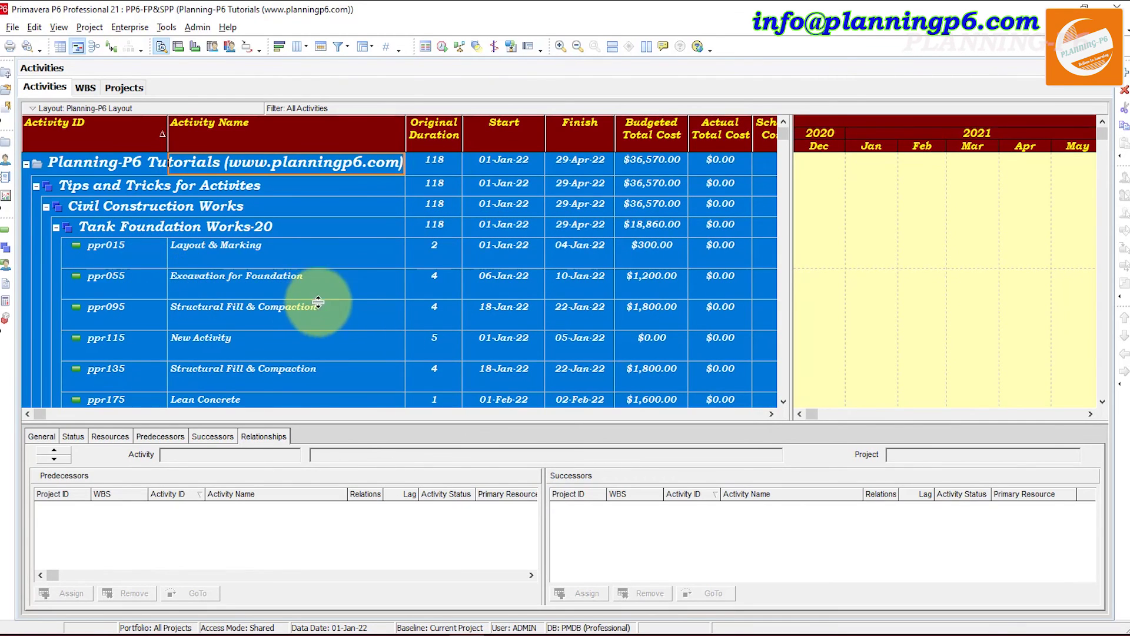
Review the renumbered activities and the increment option of Renumber Activity IDs, and close the dialog without renumbering.
scroll(324, 270, down, 3)
right_click(337, 234)
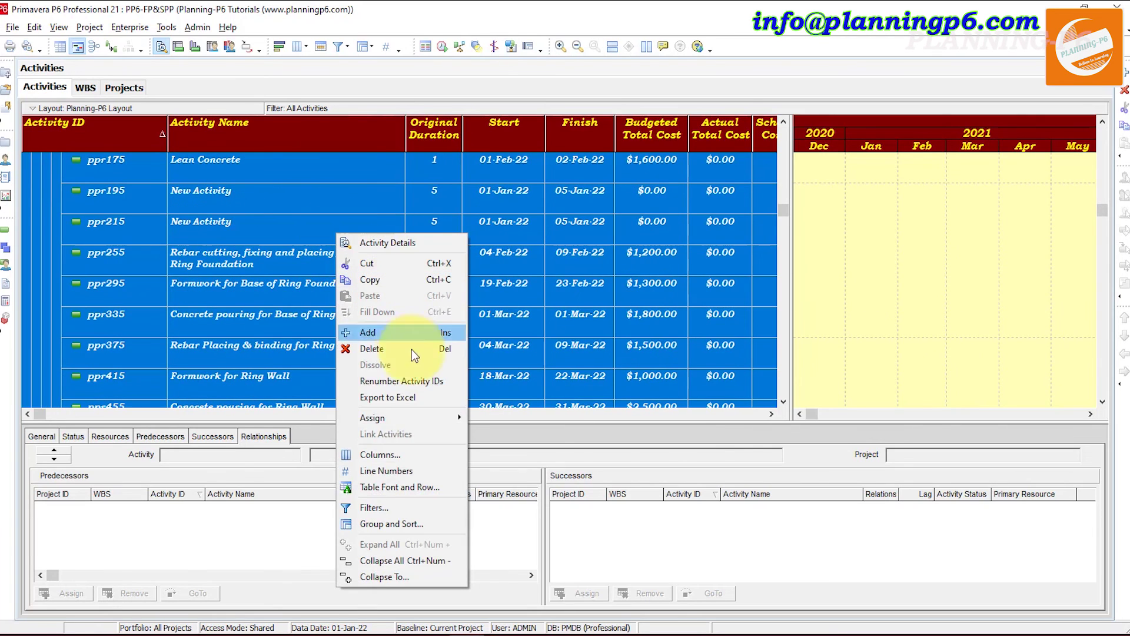
click(425, 383)
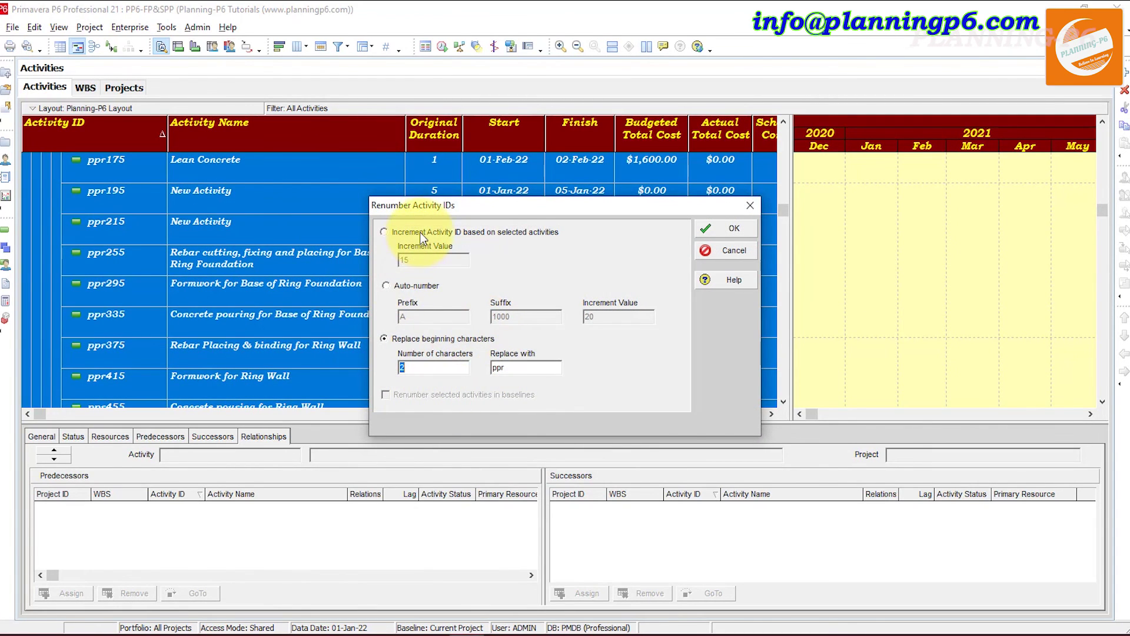
click(388, 232)
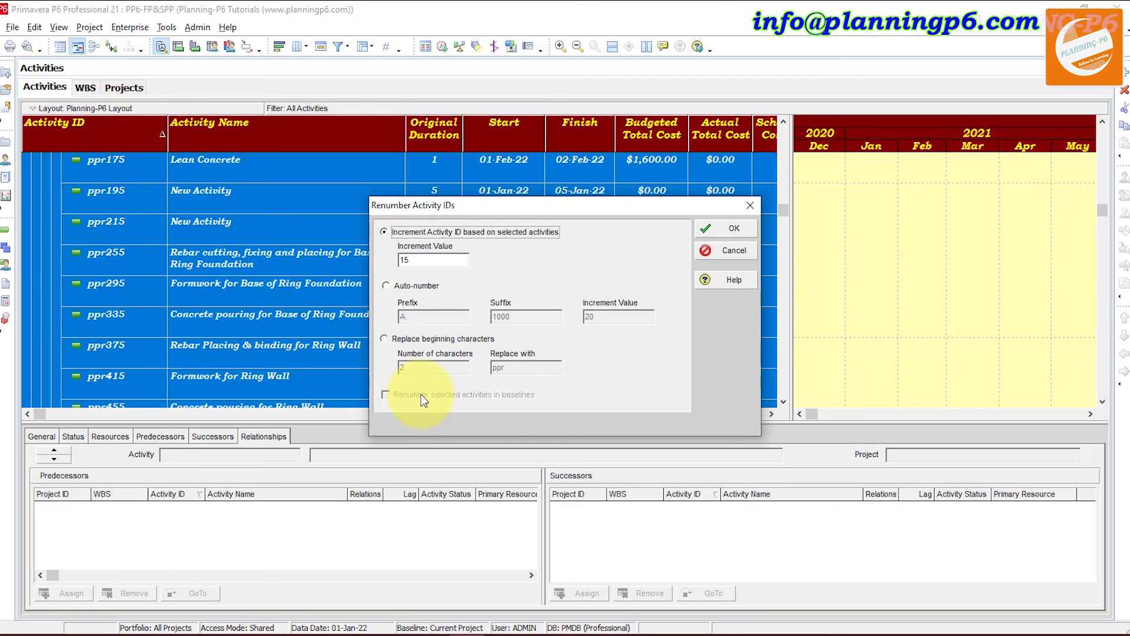
click(751, 205)
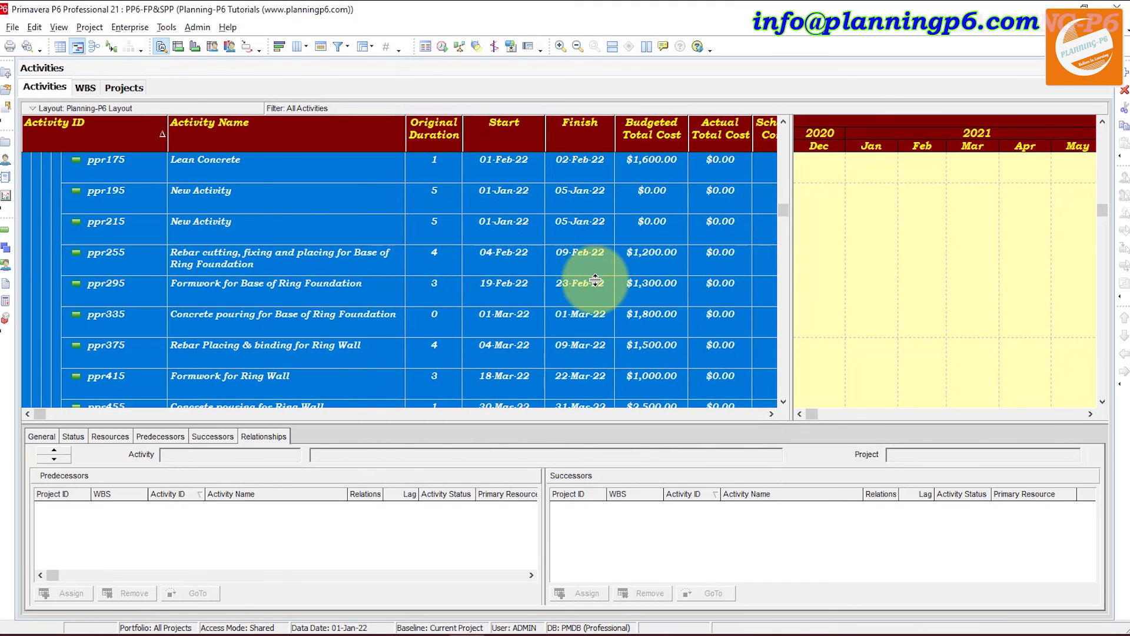